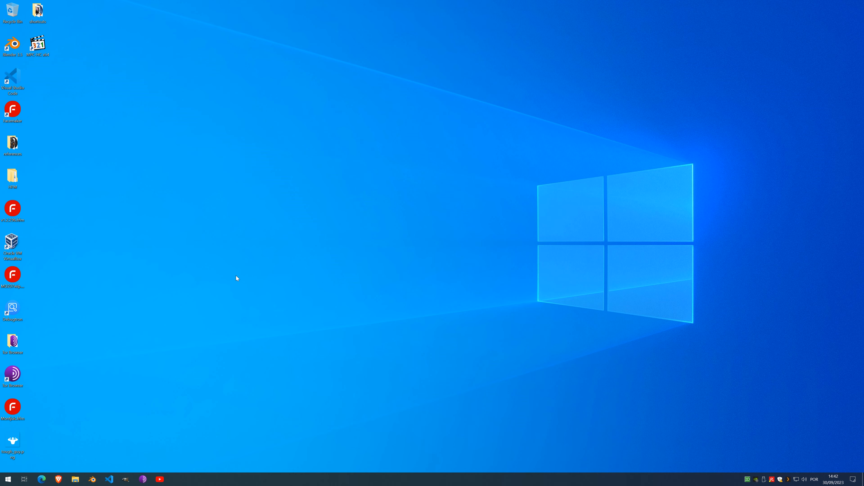
Open the DetourW3WIP.hfm project from the watchfaces folder on drive D
key(ctrl)
key(ctrl)
click(77, 483)
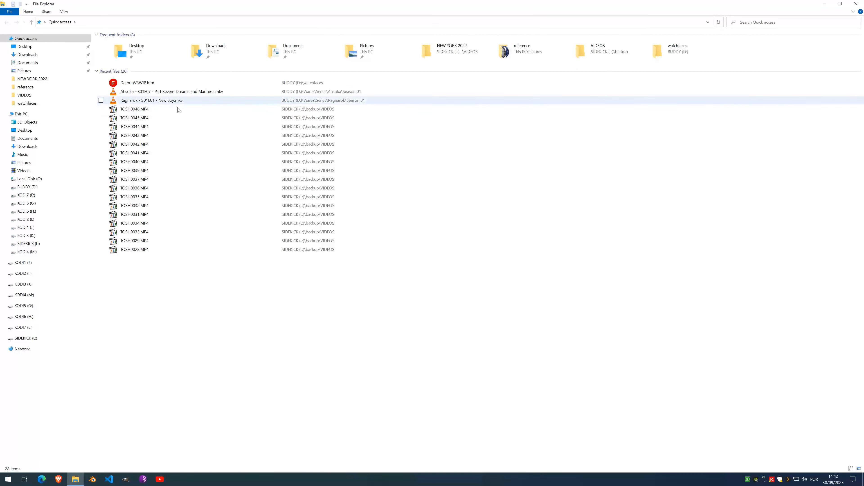
click(17, 103)
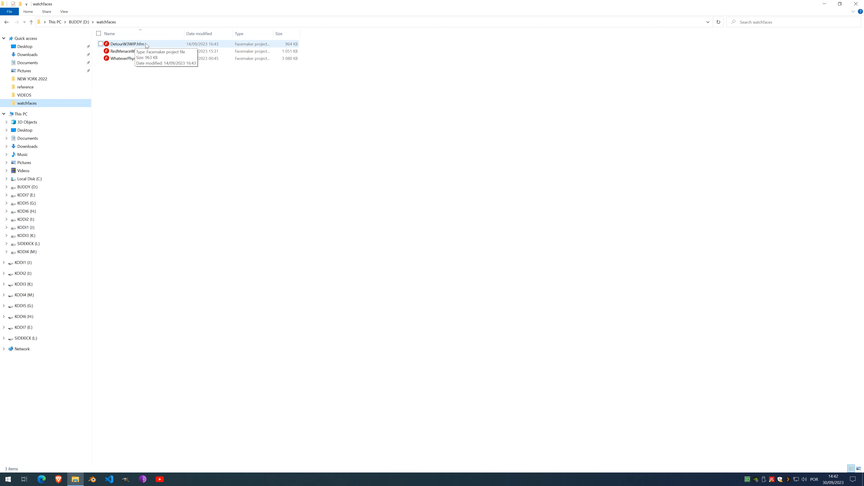
double_click(125, 43)
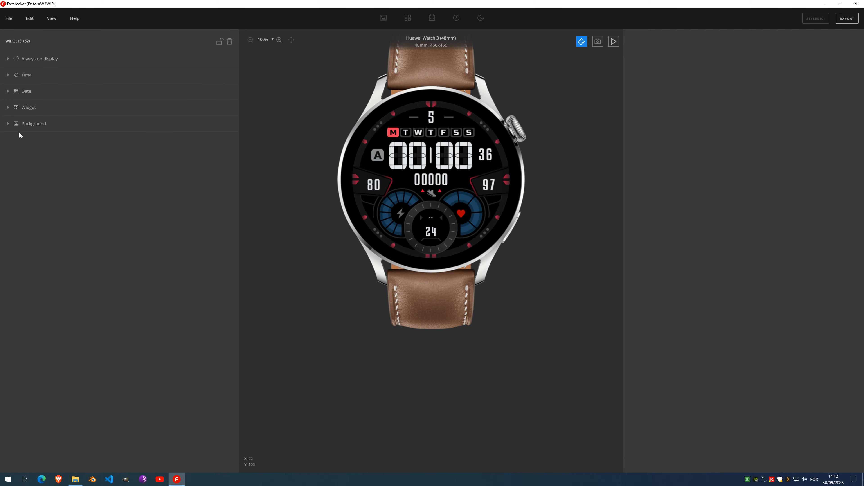
Expand the Background group, review its layers, and delete the lowest Image layer containing the reference watch face picture
click(8, 125)
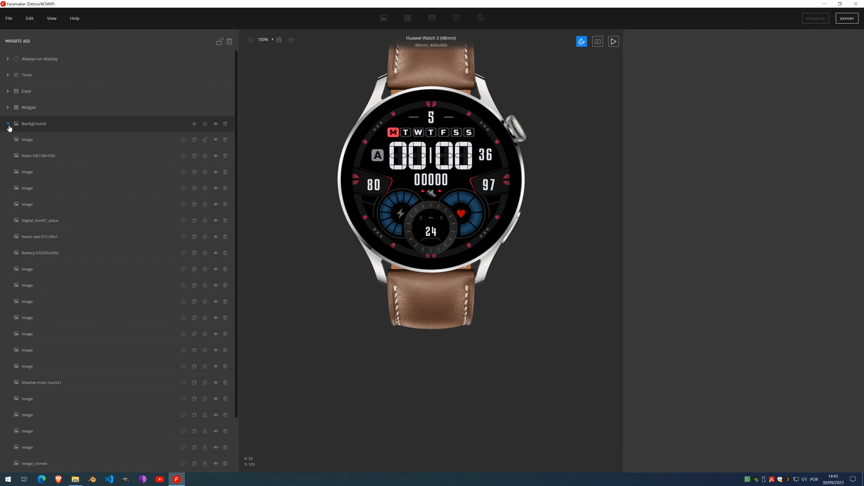
scroll(140, 214, down, 2)
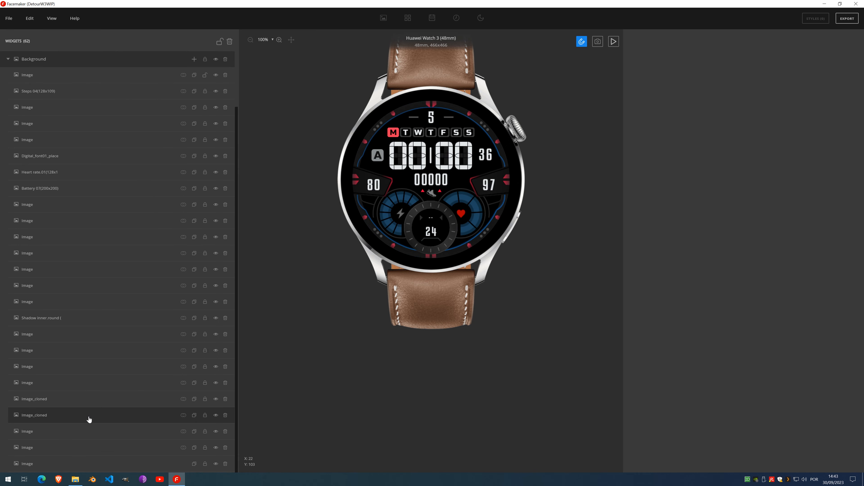
scroll(69, 231, up, 2)
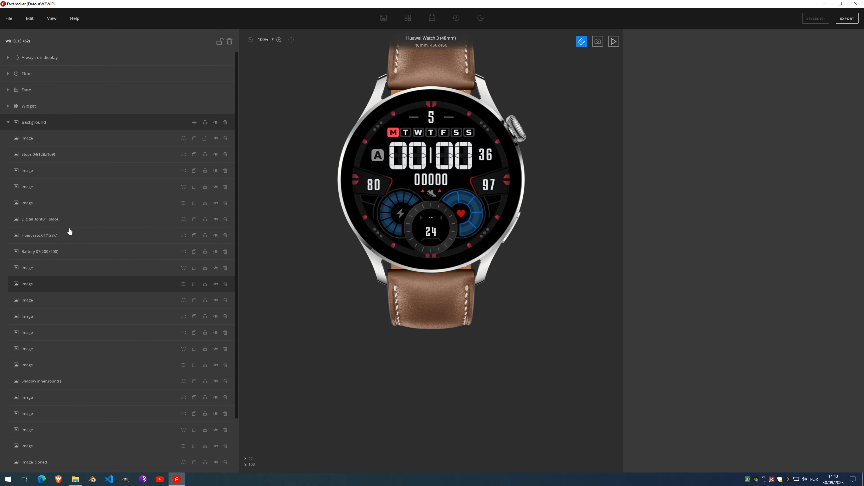
scroll(100, 330, down, 2)
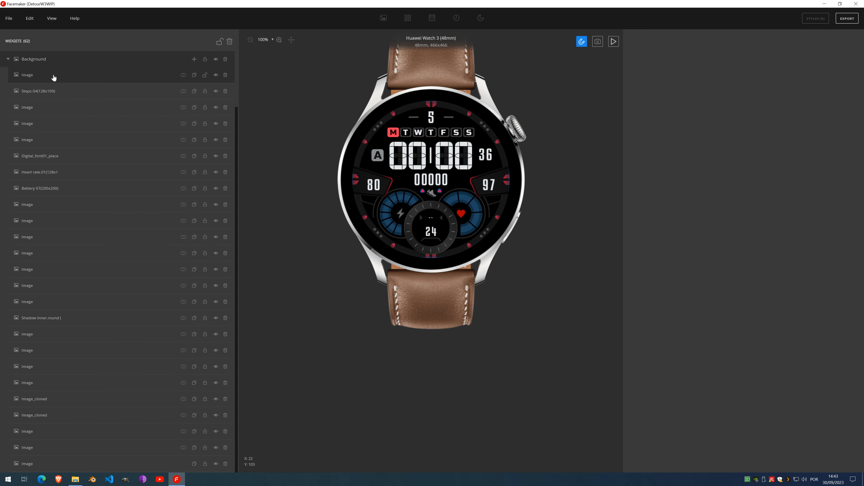
click(40, 61)
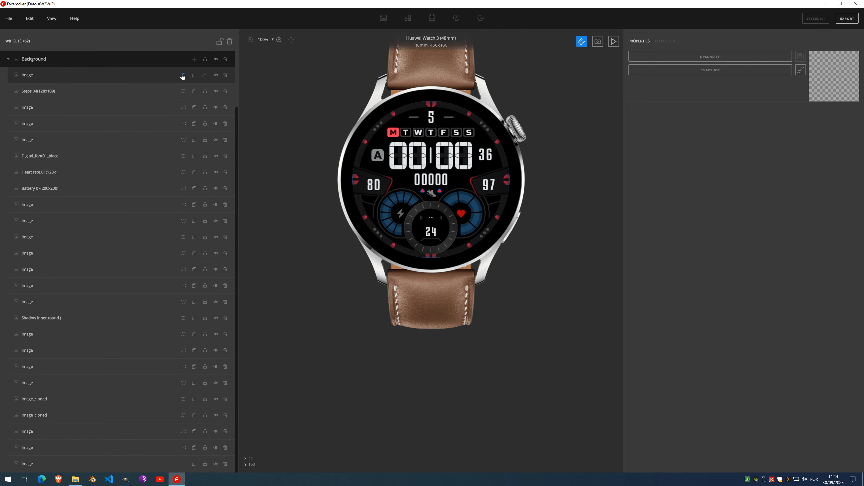
click(134, 93)
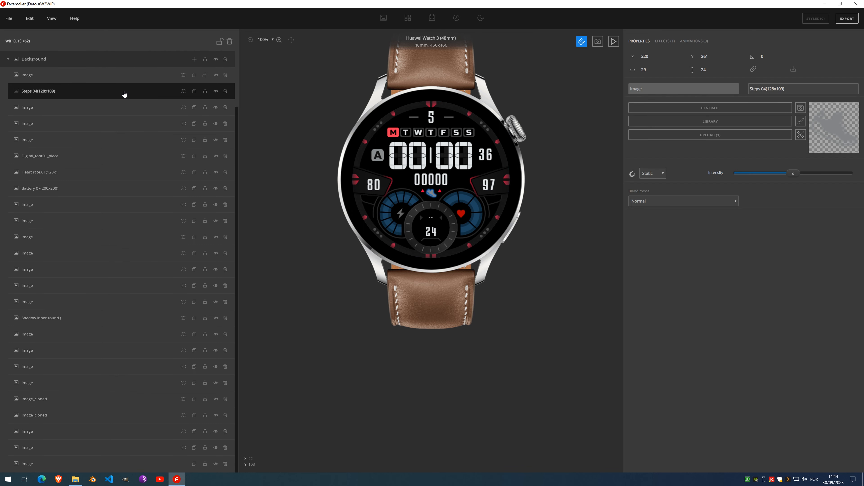
click(129, 78)
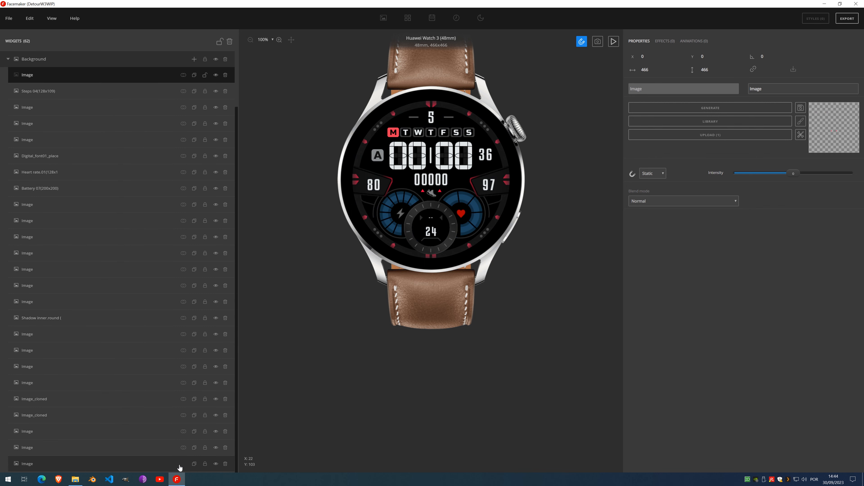
click(122, 465)
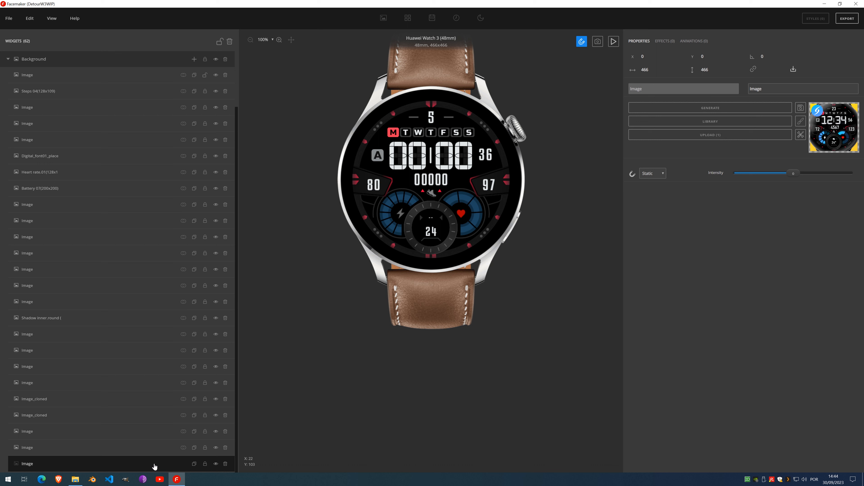
click(225, 464)
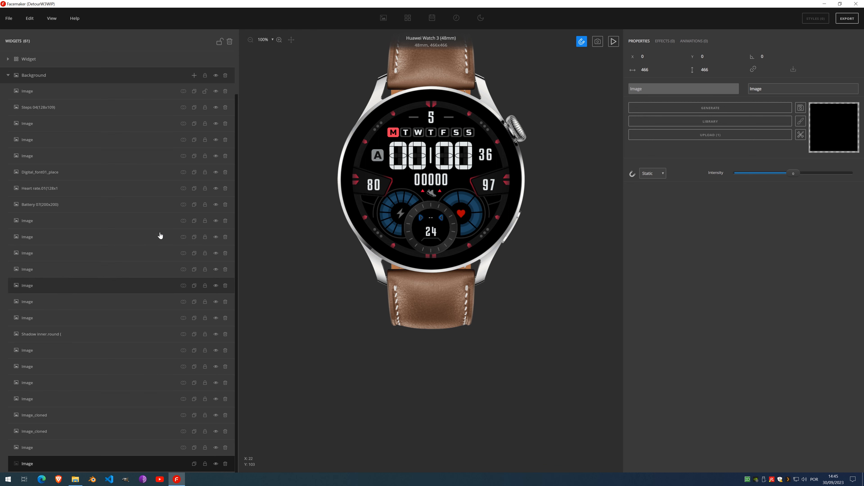
Try an MP4 Animation layer directly below Battery 07(200x200) in the Background group, and remove it
click(142, 95)
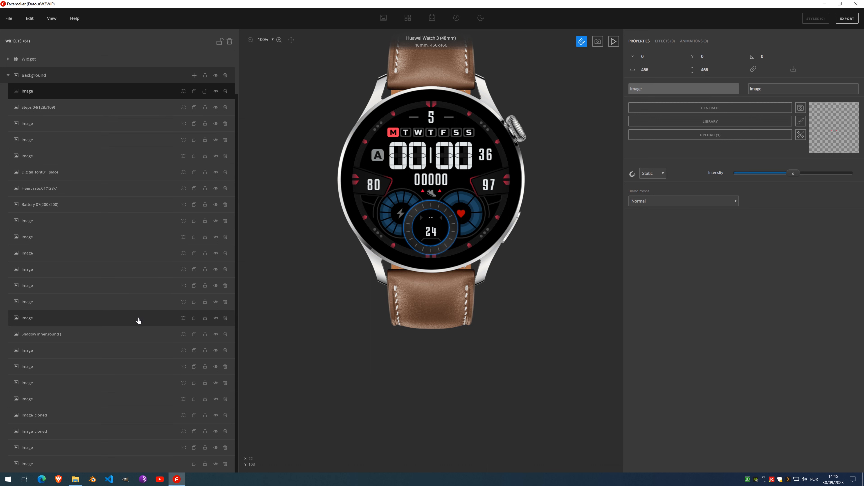
click(69, 226)
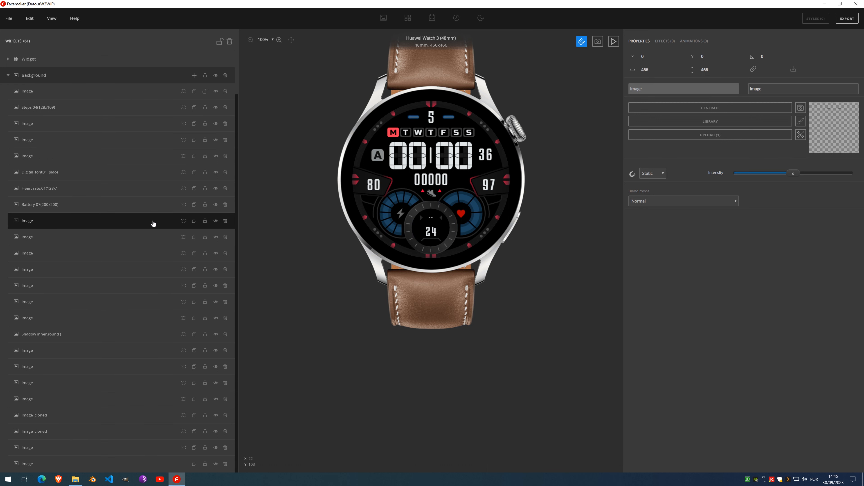
click(194, 76)
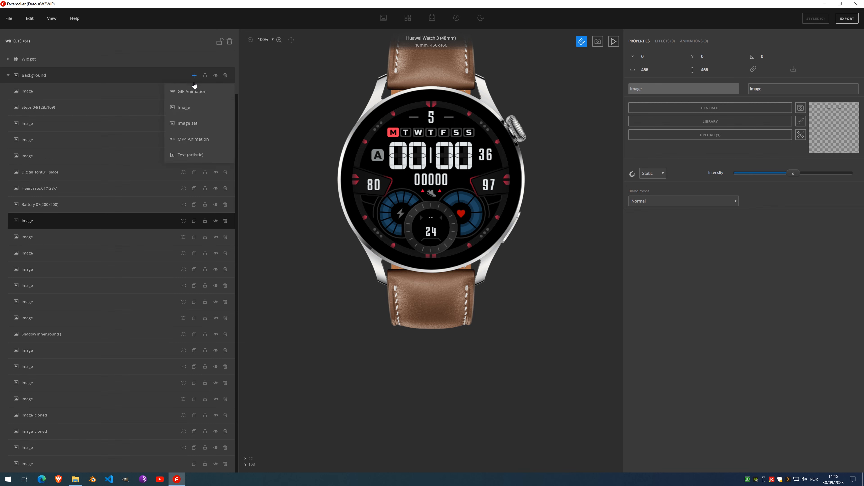
click(193, 140)
drag(66, 79, 42, 205)
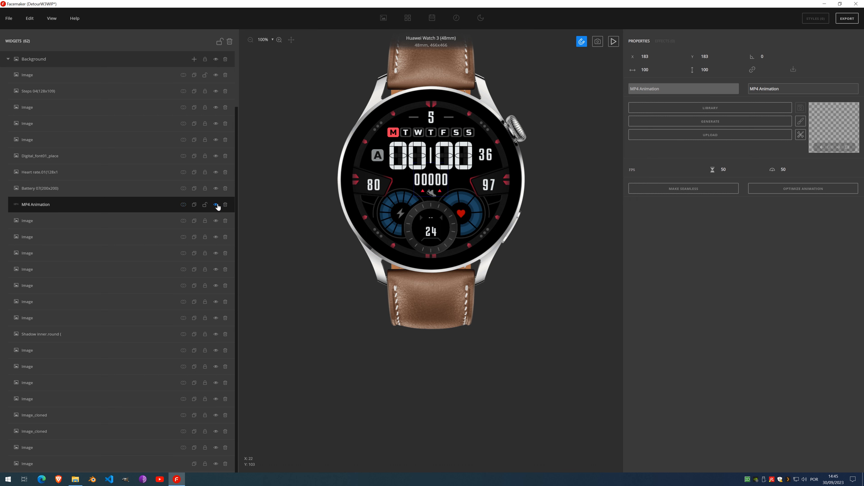
click(225, 205)
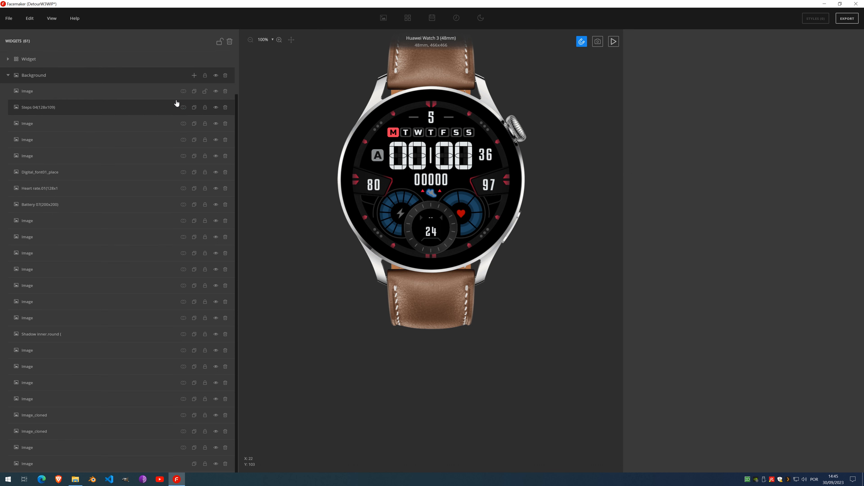
Add an Image to the BatteryContainer in the Widget group and move it below the Image set
click(8, 59)
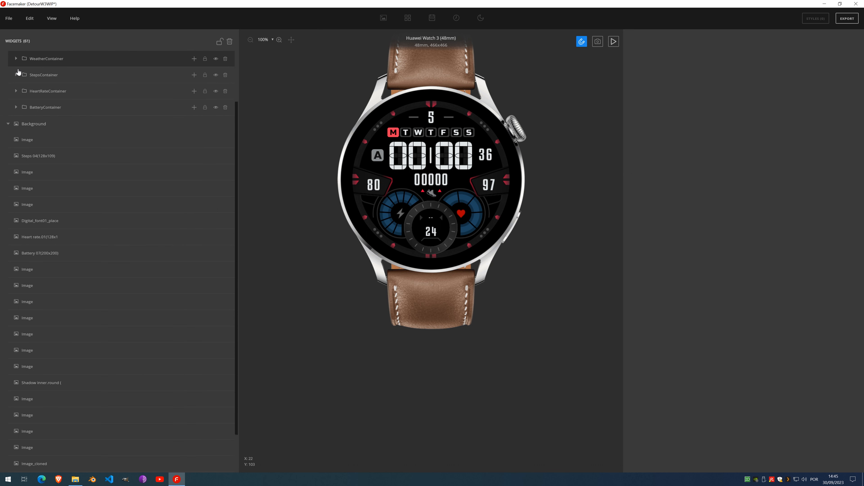
click(16, 107)
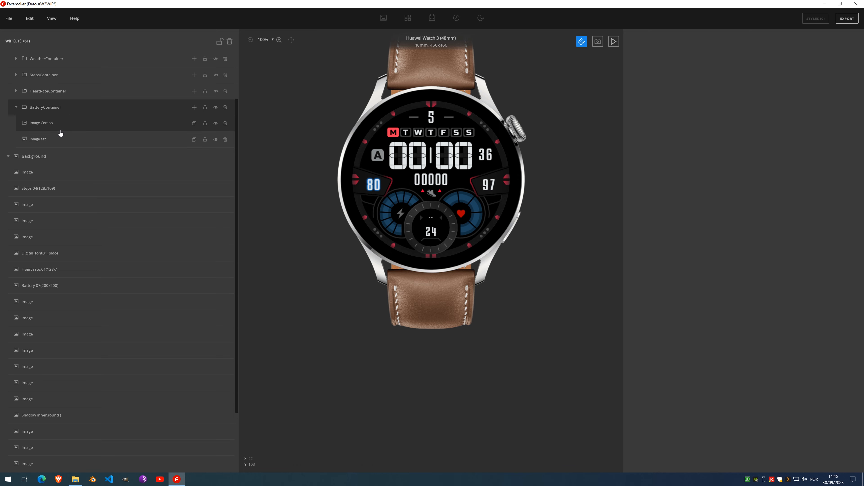
click(195, 107)
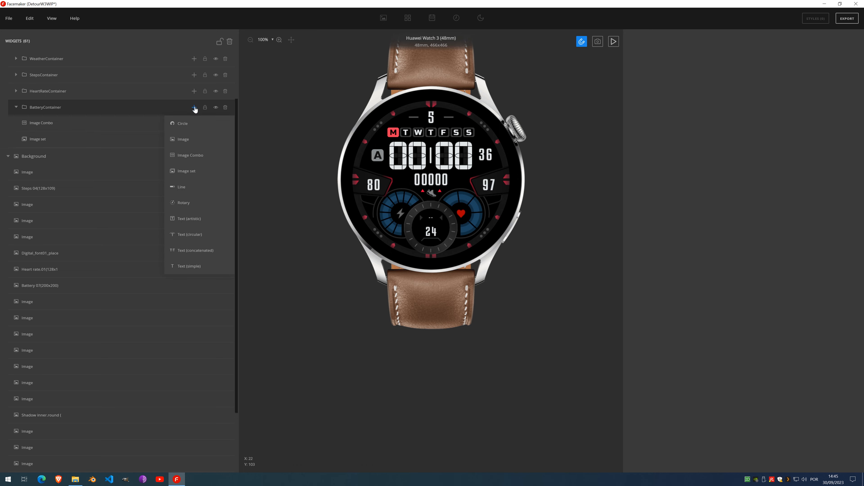
click(193, 141)
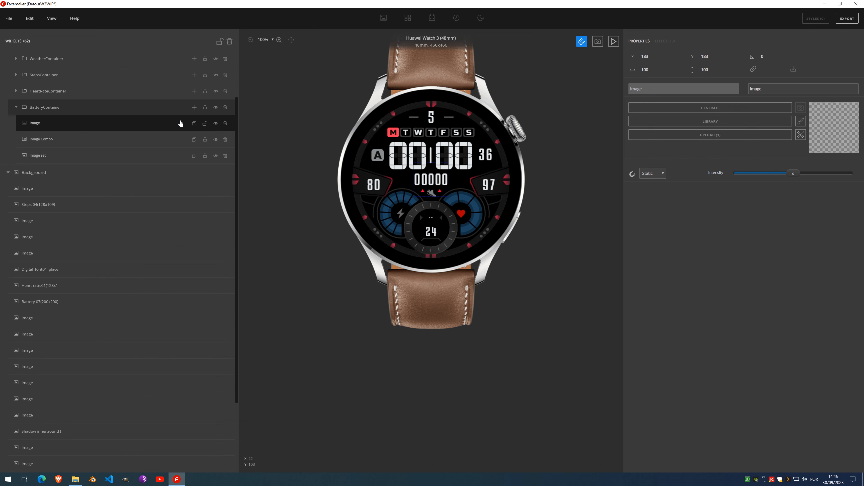
click(49, 143)
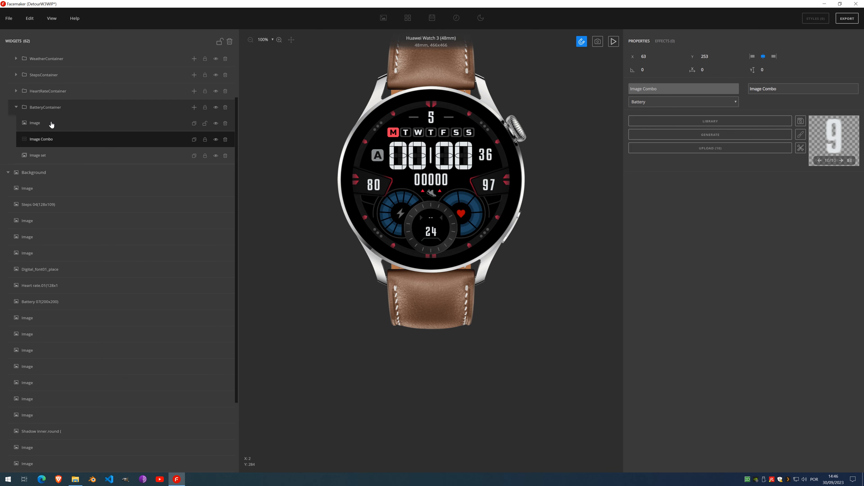
drag(51, 125, 49, 76)
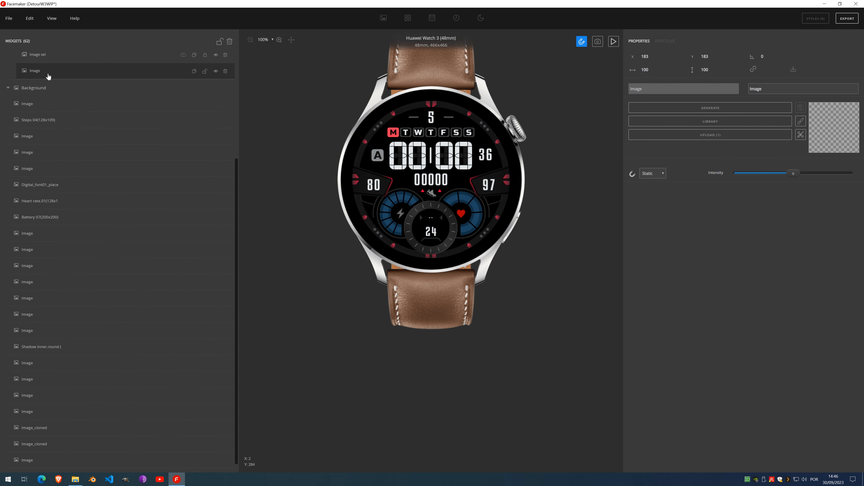
scroll(63, 62, up, 5)
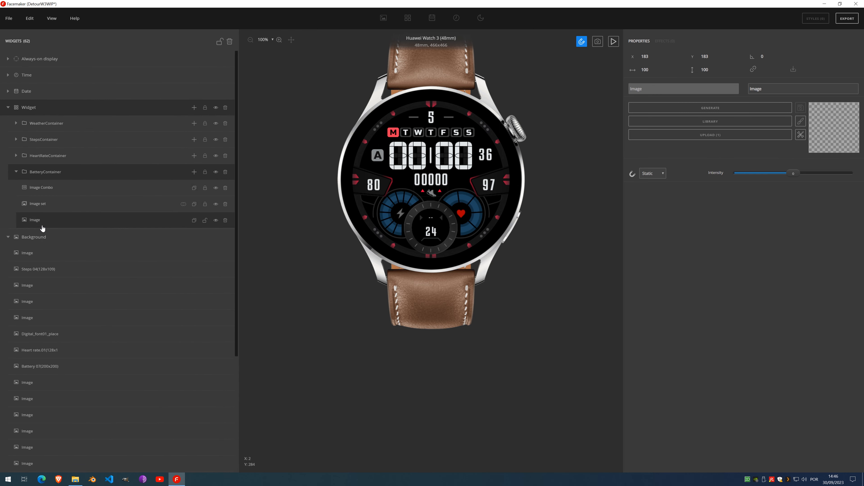
Reorder the BatteryContainer layers so that the Image set sits below the Image
click(38, 203)
click(41, 220)
click(37, 203)
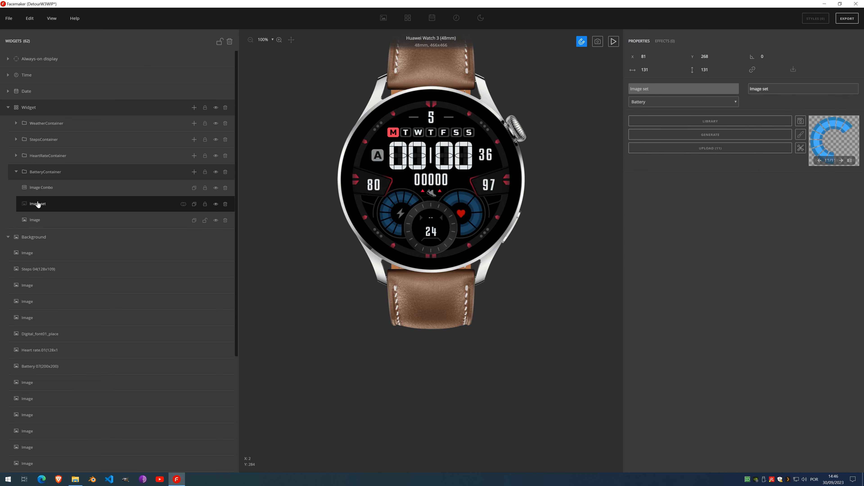
drag(38, 204, 48, 217)
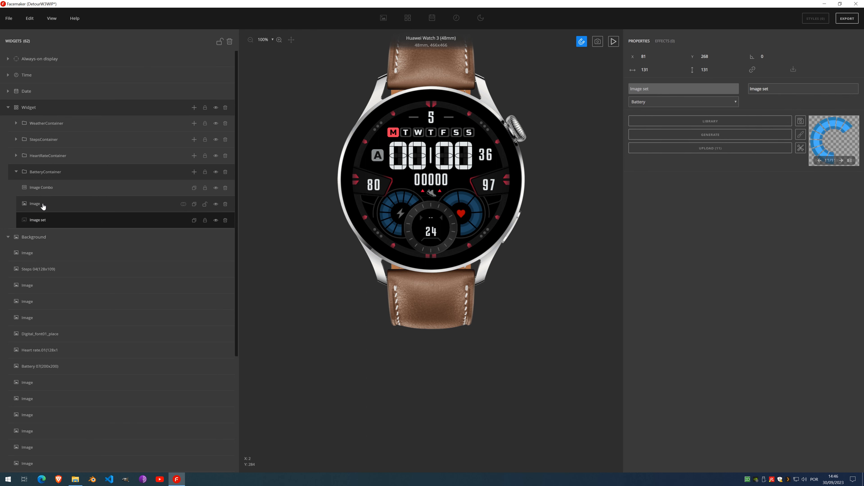
click(43, 206)
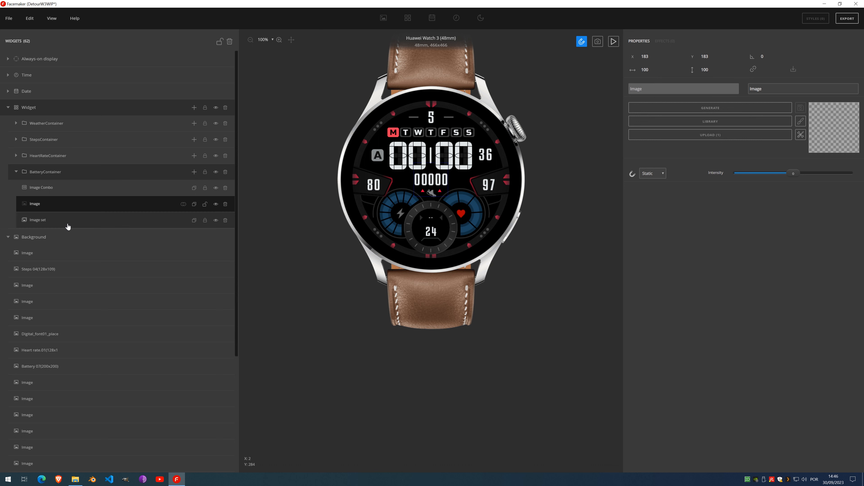
Unlock the battery Image set and view its frames in the Frame editor without changing them
click(205, 221)
click(148, 222)
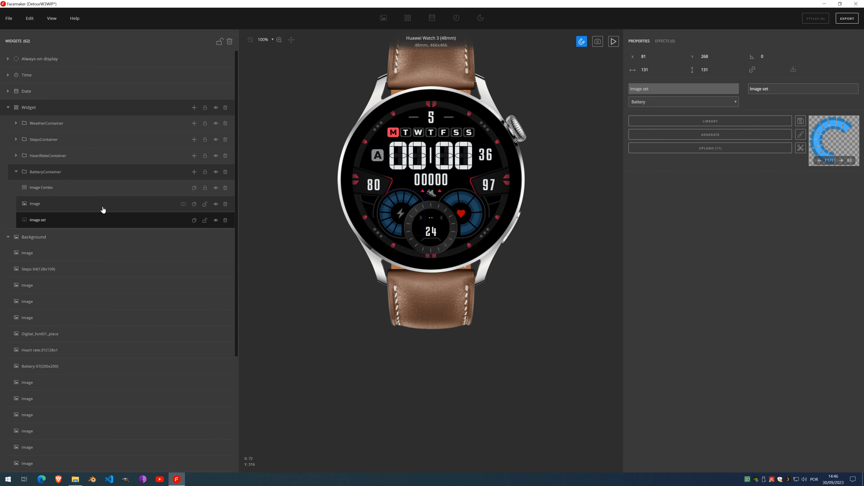
click(116, 205)
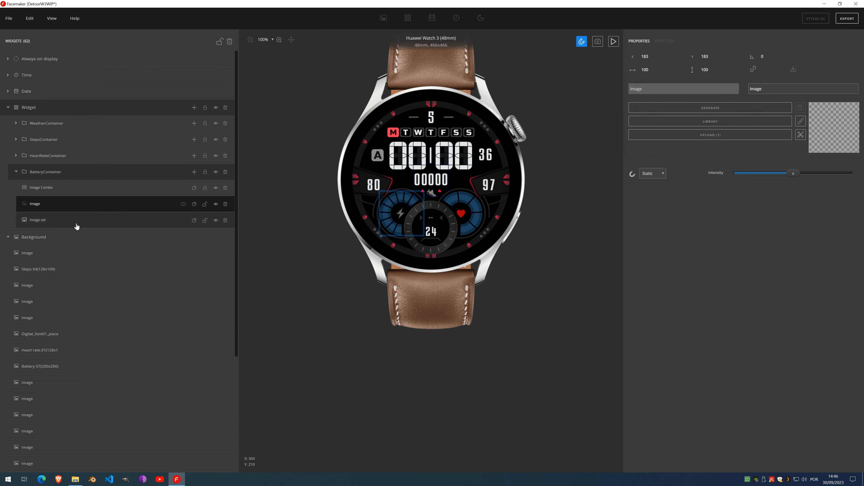
click(63, 222)
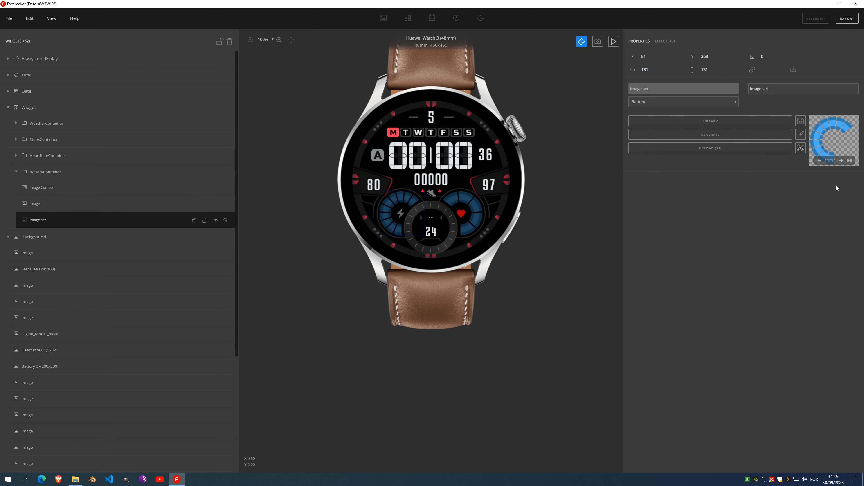
click(849, 161)
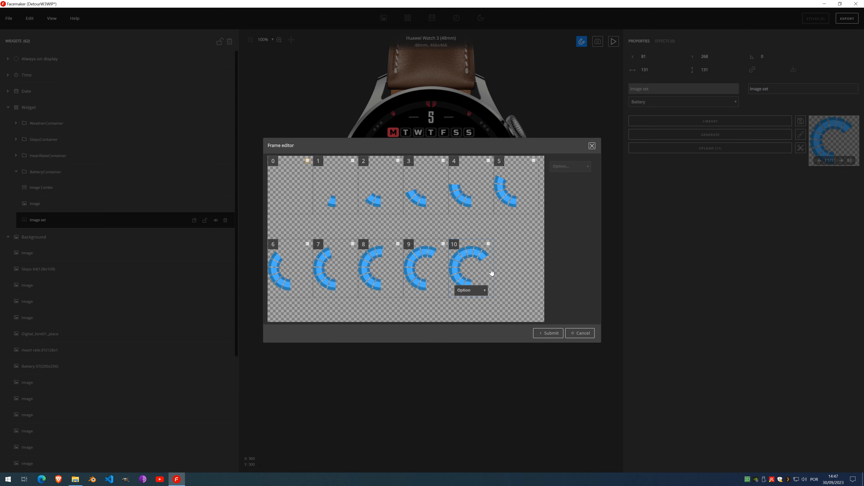
click(591, 146)
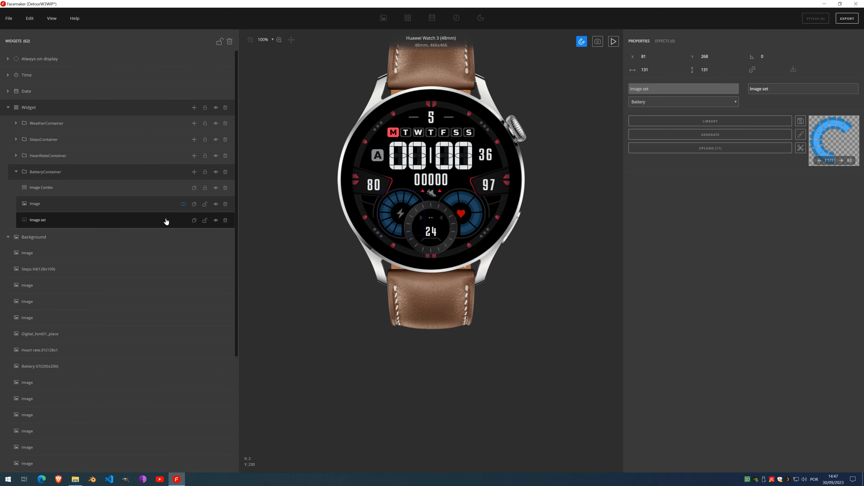
Delete the empty Image layer from the BatteryContainer
click(225, 204)
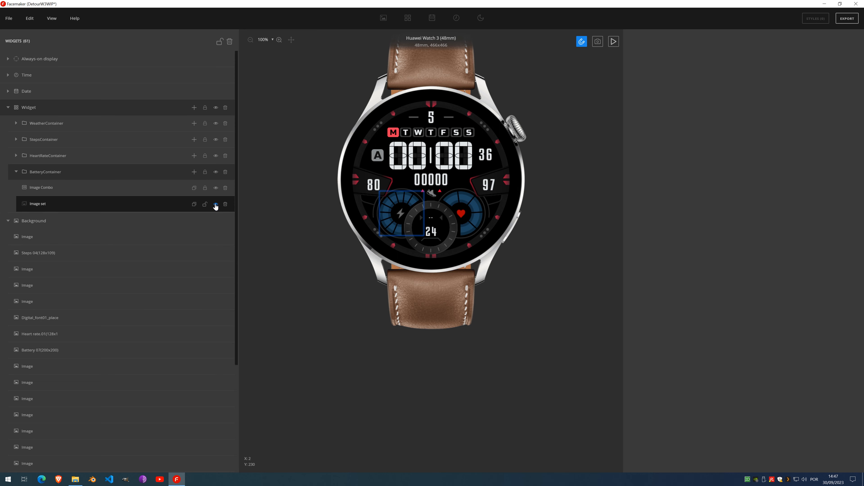
Show the properties of the uppermost Image layer in the Background group
scroll(123, 243, down, 4)
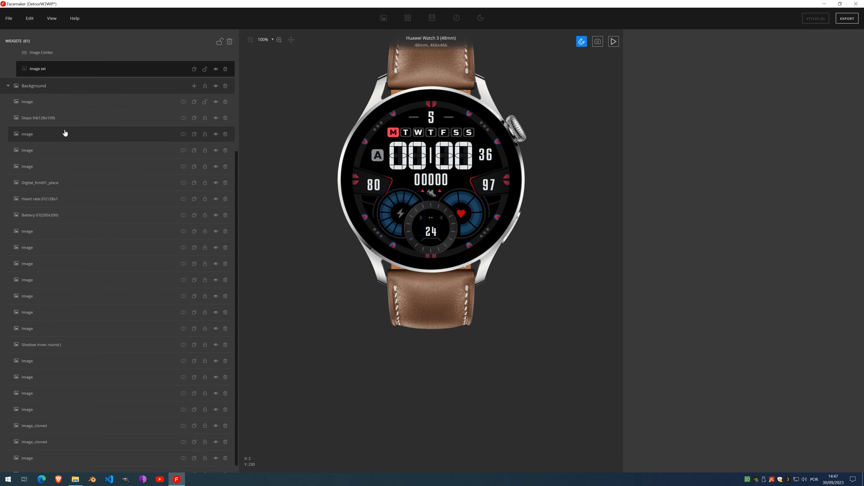
click(59, 101)
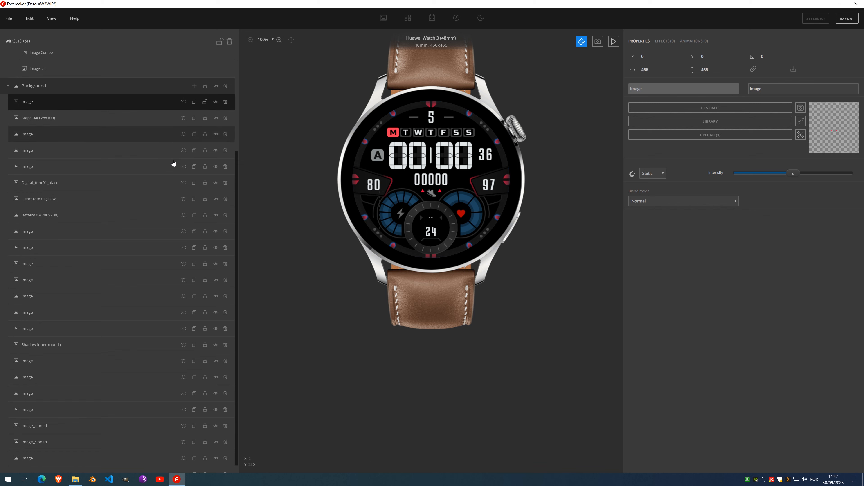
Merge the Background group's top Image down into Steps 04(128x109), and that layer into the Image below it, using Add
click(184, 102)
click(184, 122)
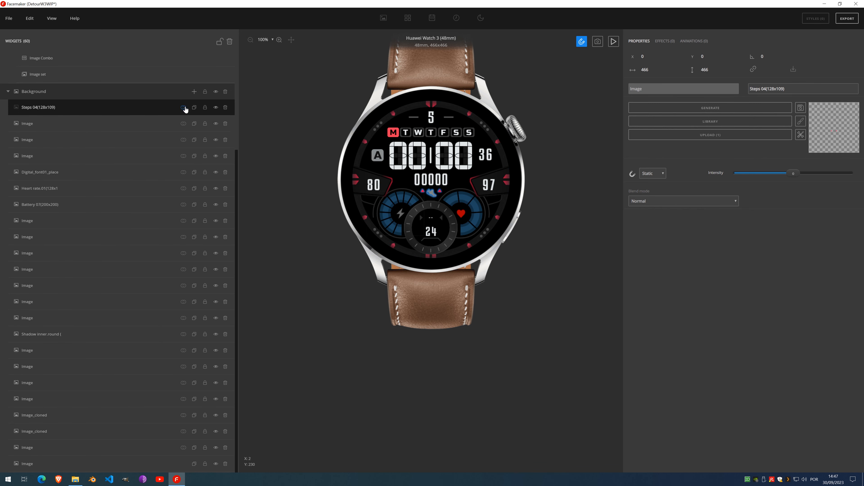
click(183, 108)
click(182, 127)
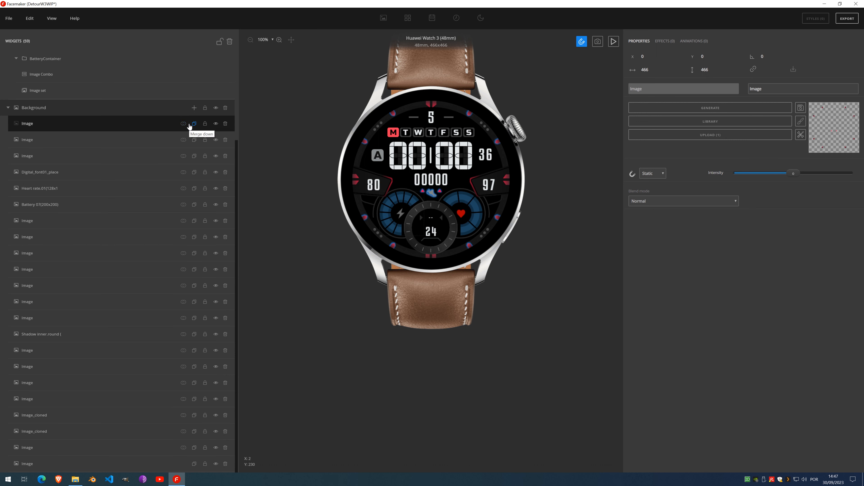
Merge the Background group's top Image down through the two Image layers above Digital_font01_place, using Add each time
click(185, 126)
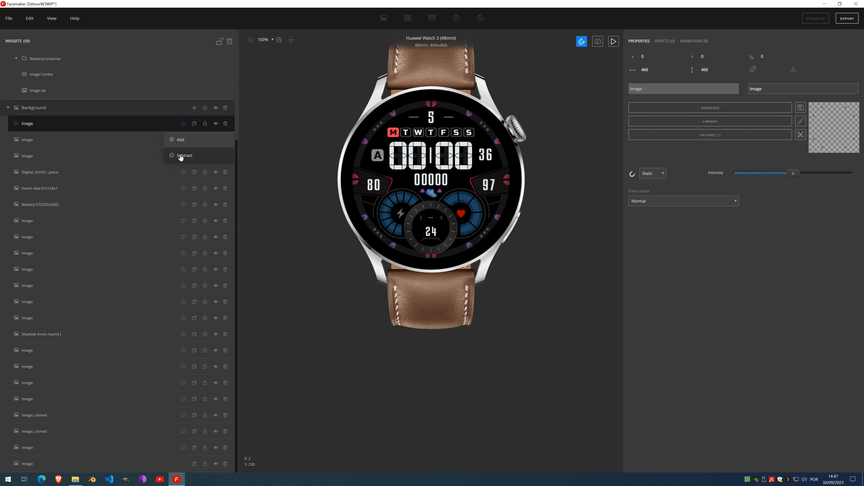
click(149, 139)
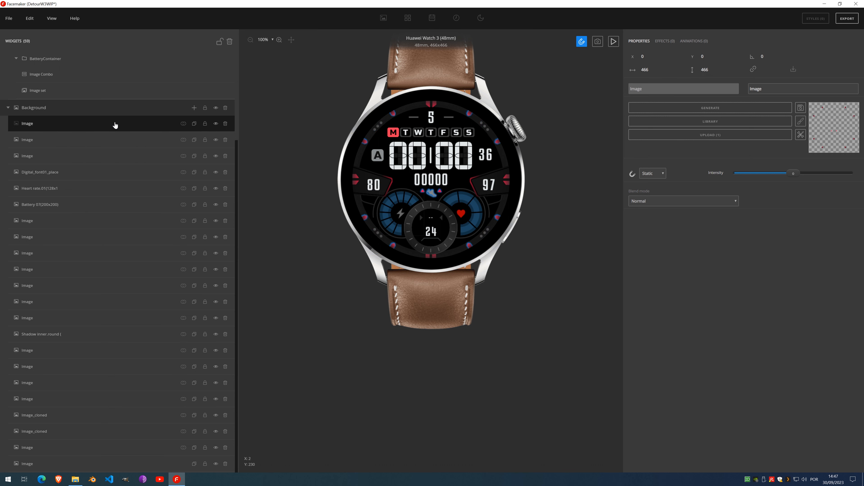
click(184, 124)
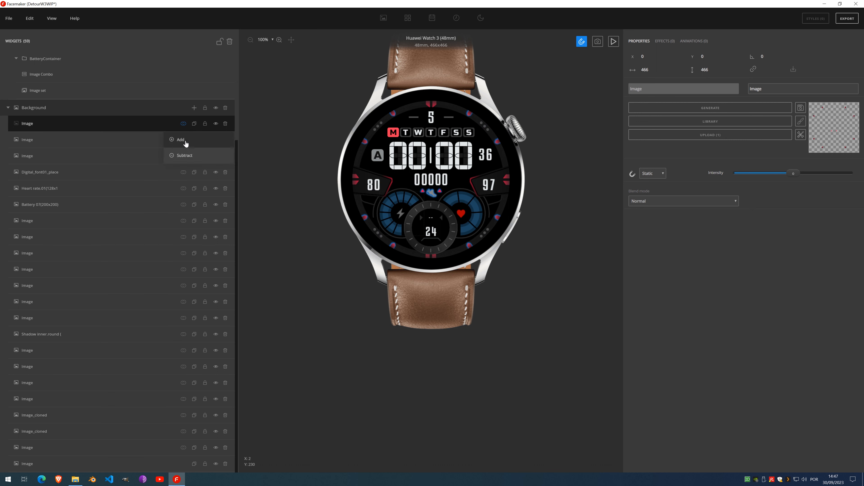
click(185, 142)
click(184, 139)
click(185, 156)
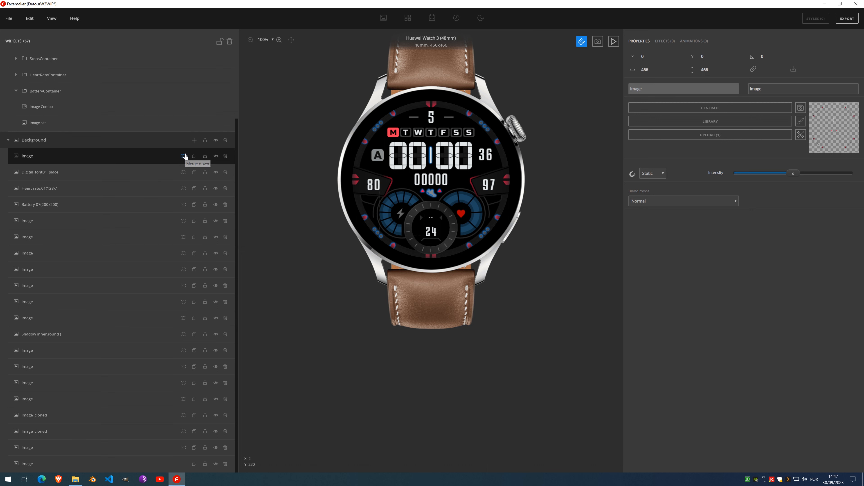
Merge the top Image down through Digital_font01_place, the Heart rate layer and Battery 07(200x200) into the next Image, using Add
click(183, 157)
click(186, 187)
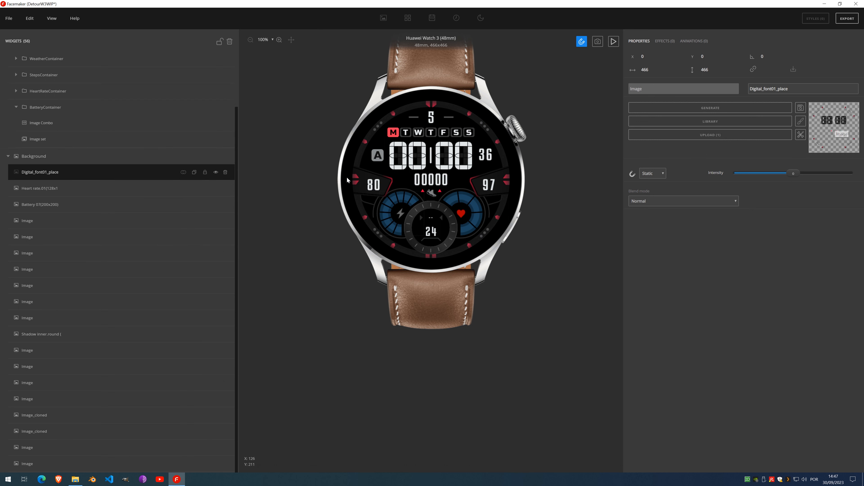
click(183, 172)
click(183, 190)
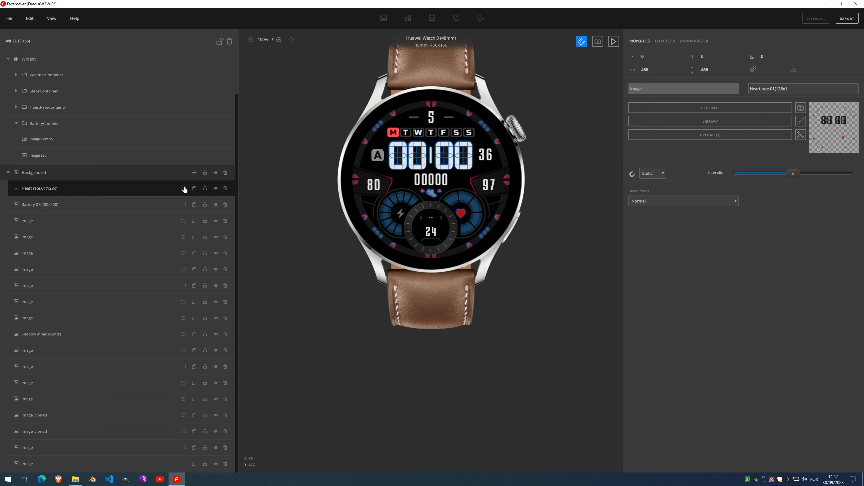
click(183, 188)
click(180, 204)
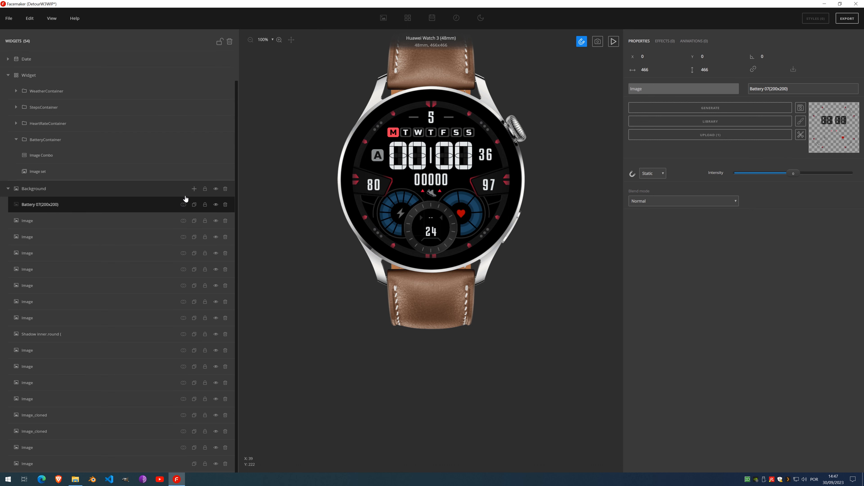
click(183, 205)
click(184, 221)
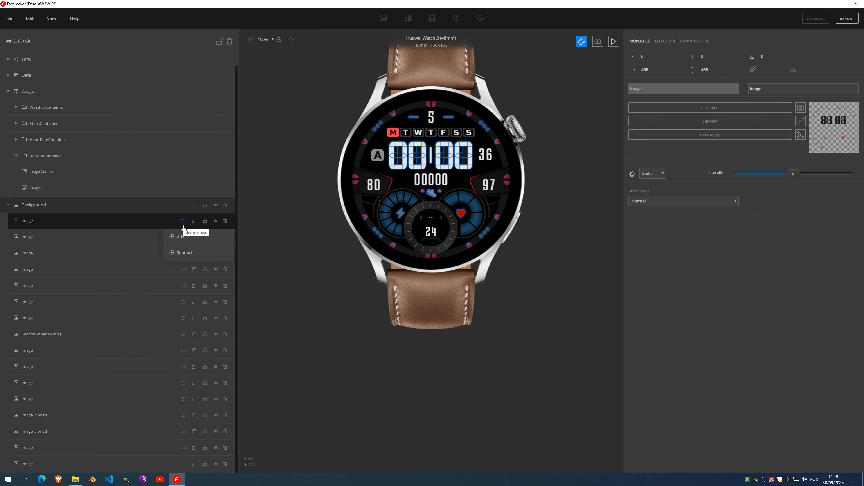
Merge all the Image layers above the Shadow inner.round layer down into it one by one, using Add
click(183, 236)
click(187, 237)
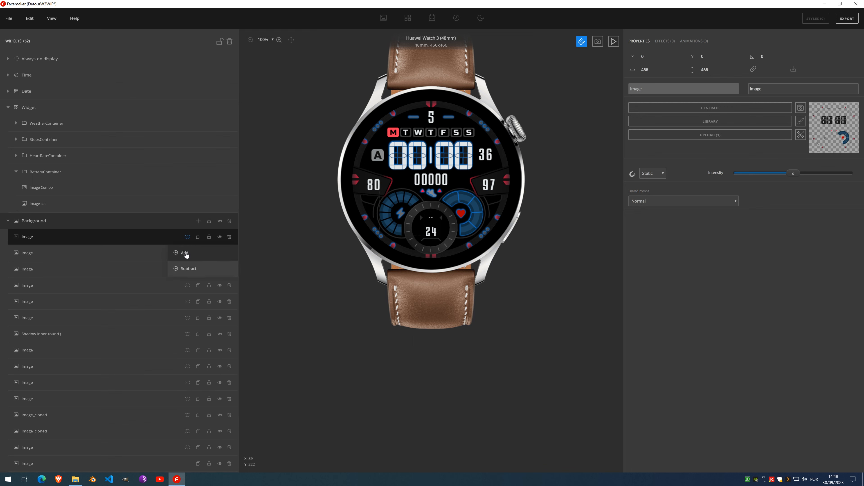
click(184, 253)
click(187, 237)
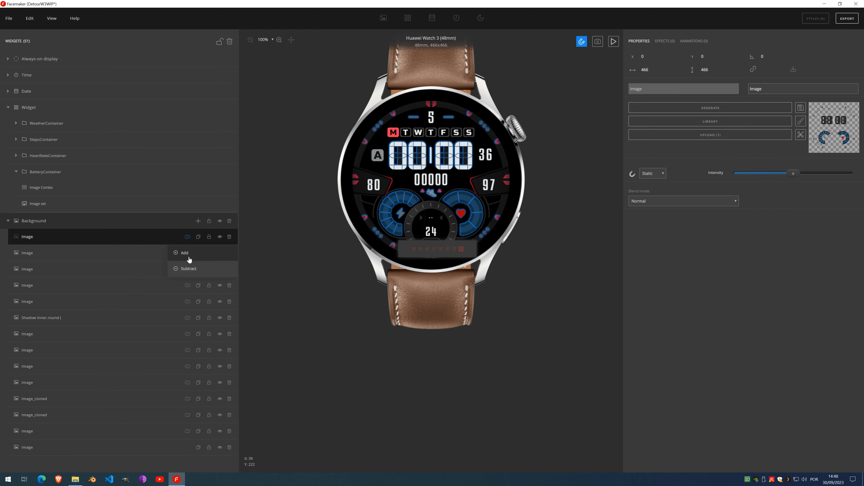
click(186, 253)
click(187, 237)
click(187, 258)
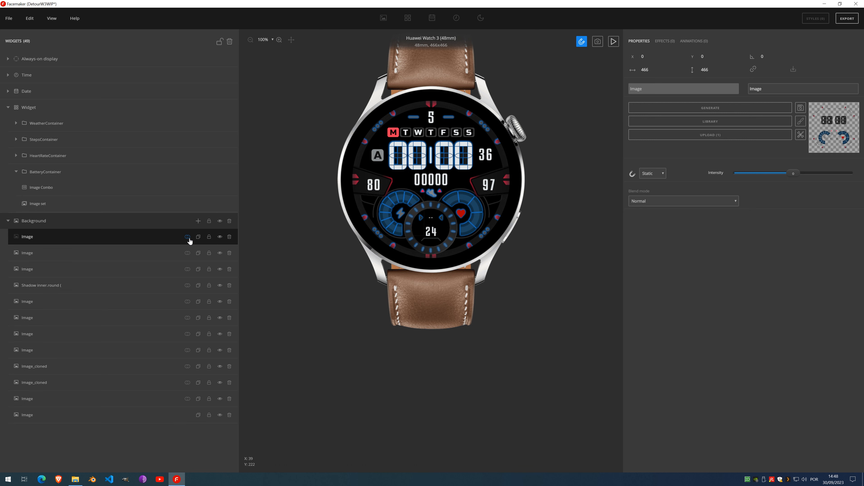
click(187, 237)
click(186, 252)
click(187, 238)
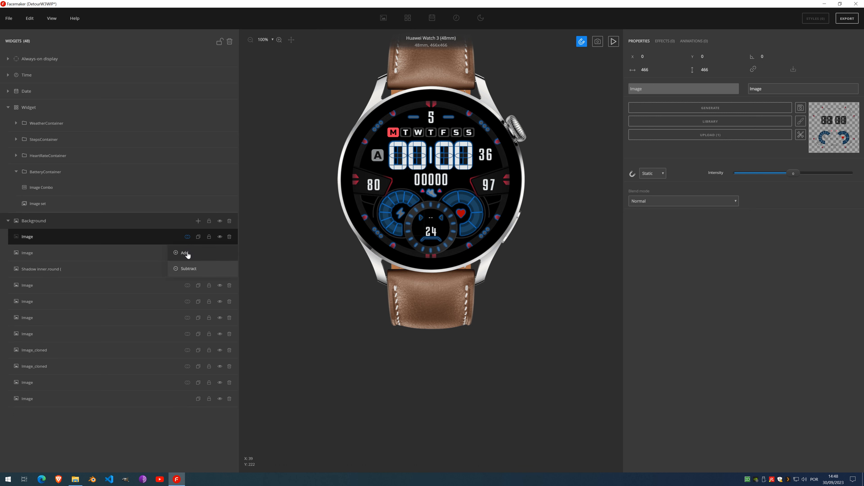
click(185, 253)
click(187, 237)
click(187, 255)
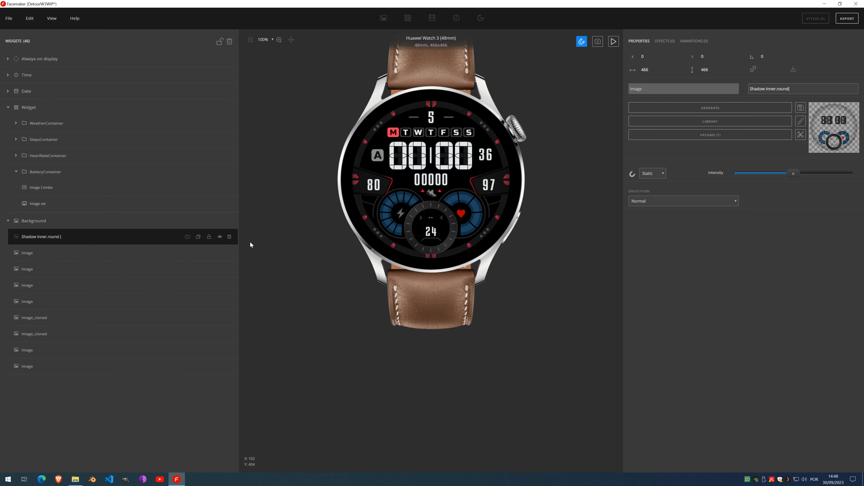
Merge the Shadow inner.round layer down through the four Image layers and the first Image_cloned into the second Image_cloned, using Add
key(Delete)
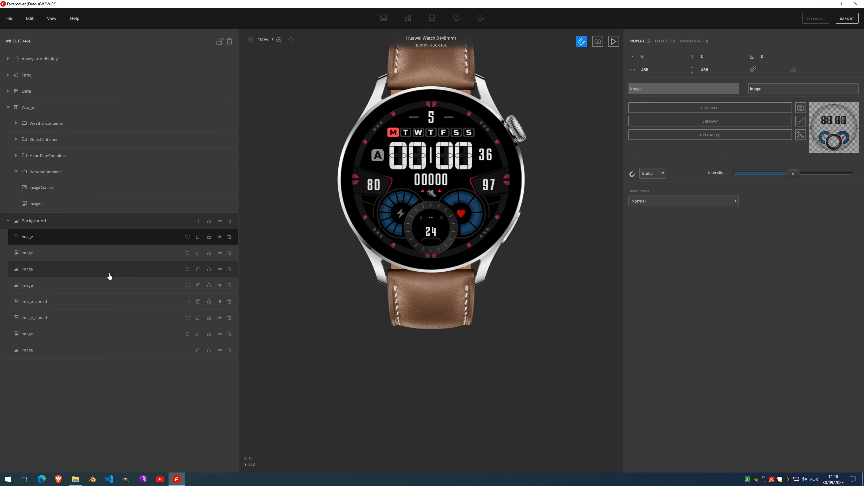
click(187, 237)
click(189, 254)
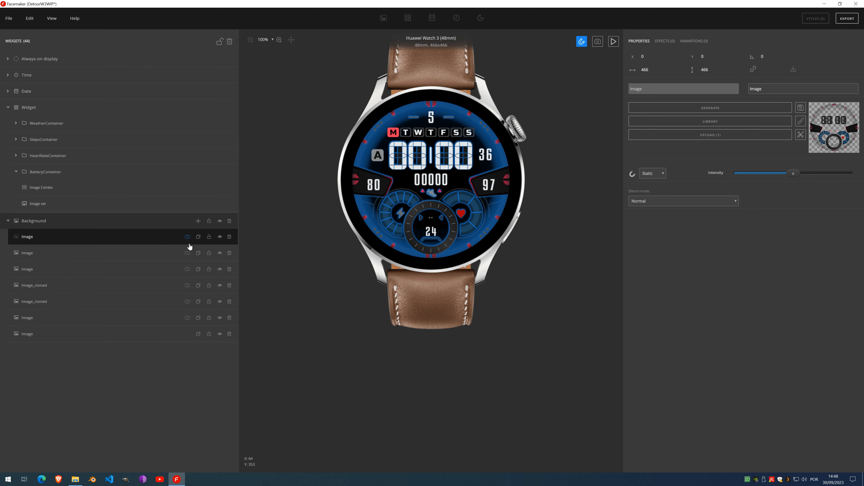
click(187, 238)
click(187, 253)
click(187, 238)
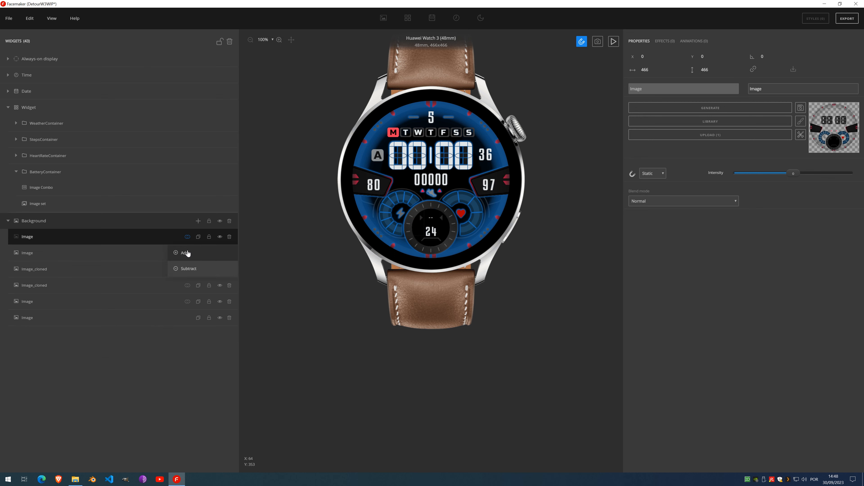
click(187, 254)
click(187, 238)
click(187, 253)
click(187, 237)
click(187, 253)
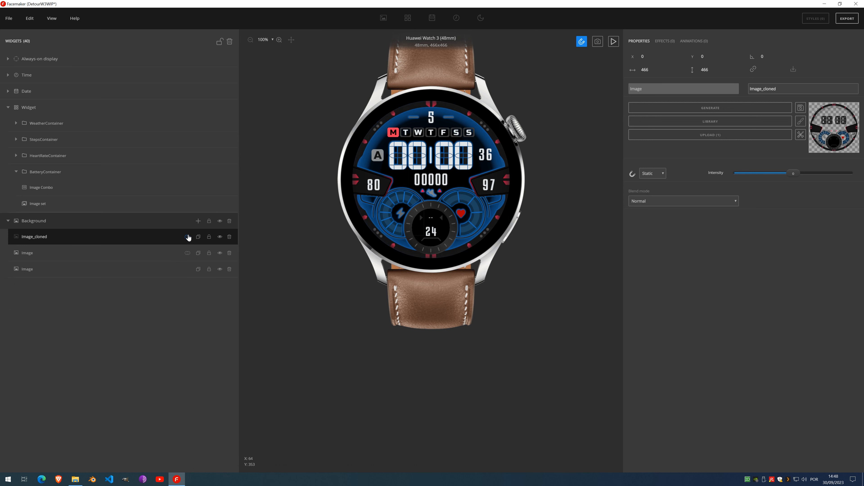
Merge Image_cloned down through the last two Image layers with Add so the Background group holds a single Image
click(187, 237)
click(187, 253)
click(187, 237)
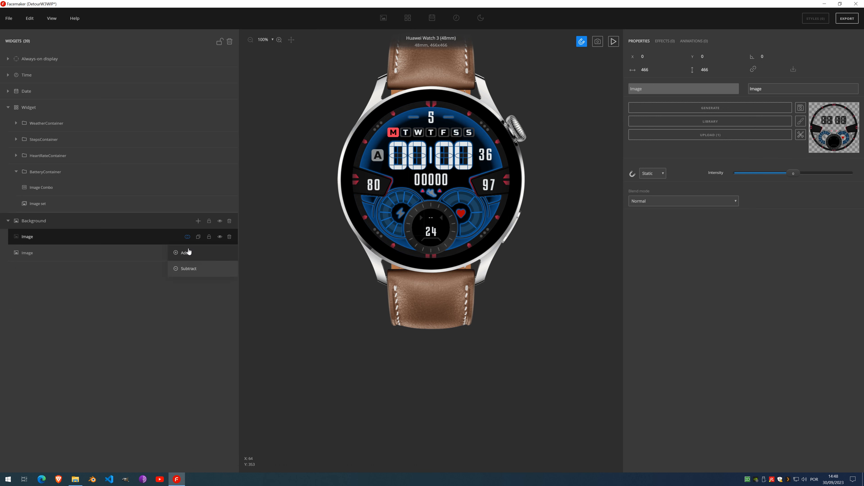
click(190, 252)
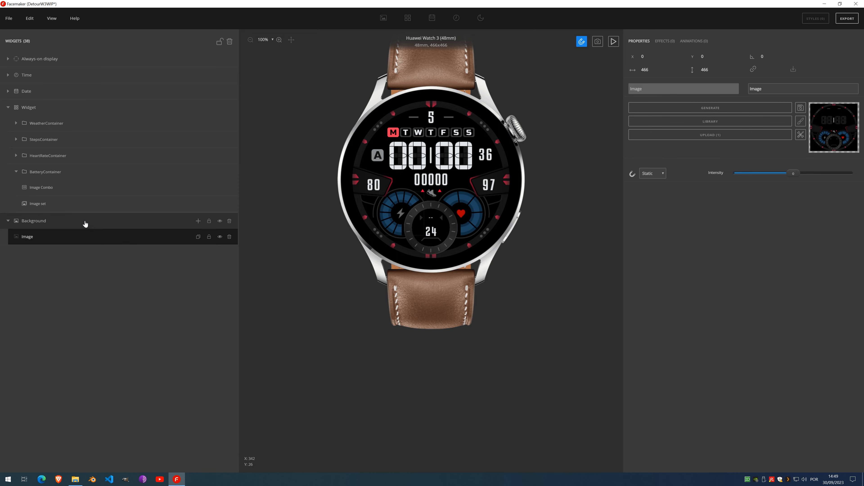
click(83, 165)
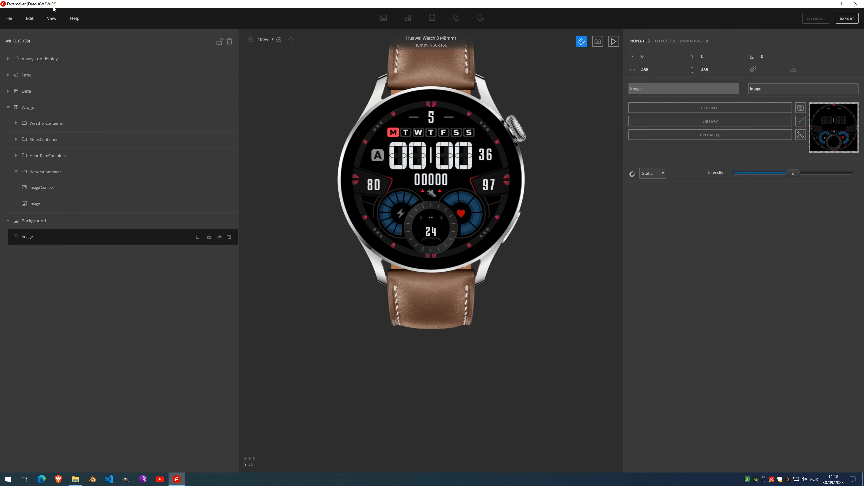
Rename the watch face to DetourW3 in the Face info and submit it
click(9, 19)
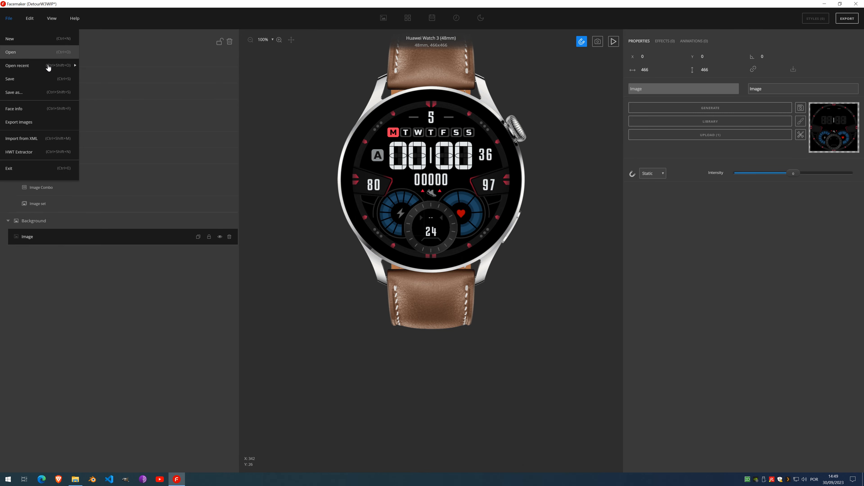
click(35, 116)
click(387, 189)
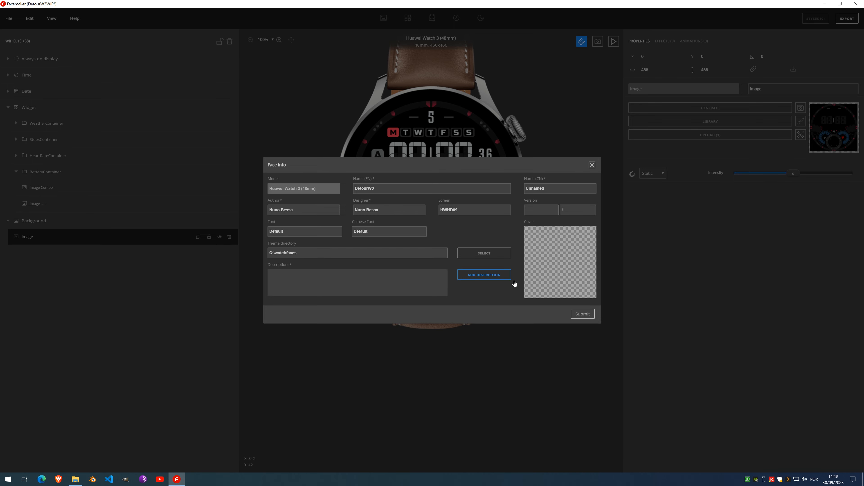
click(582, 314)
Review the face name in the Face info and close it without making changes
click(11, 21)
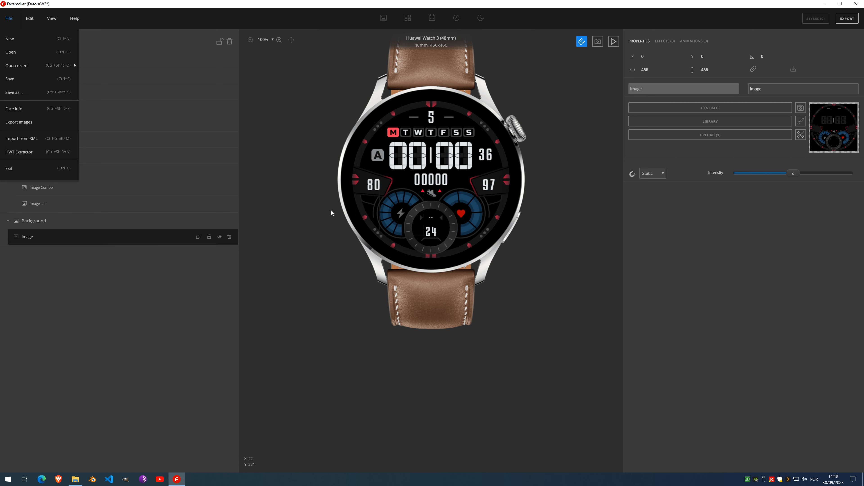
click(310, 210)
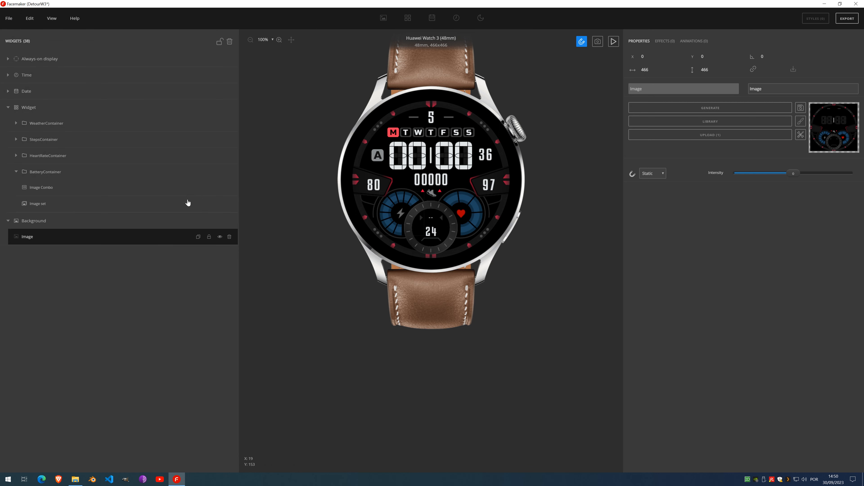
click(10, 19)
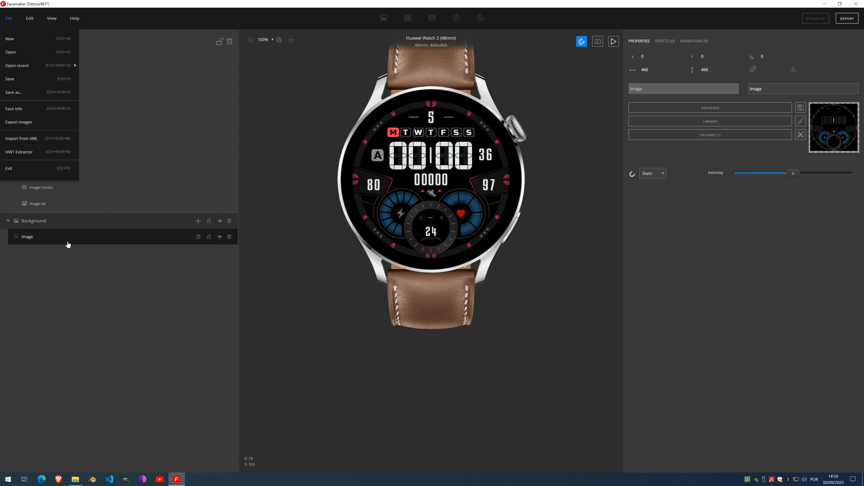
click(31, 110)
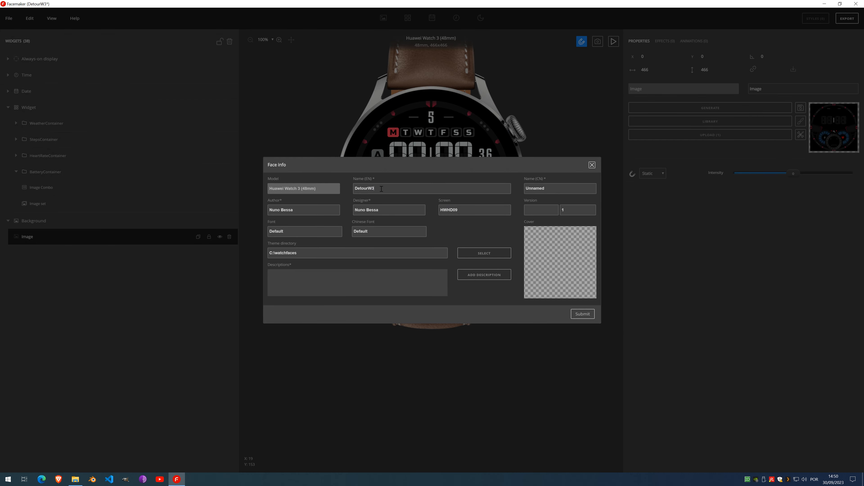
click(592, 165)
click(8, 18)
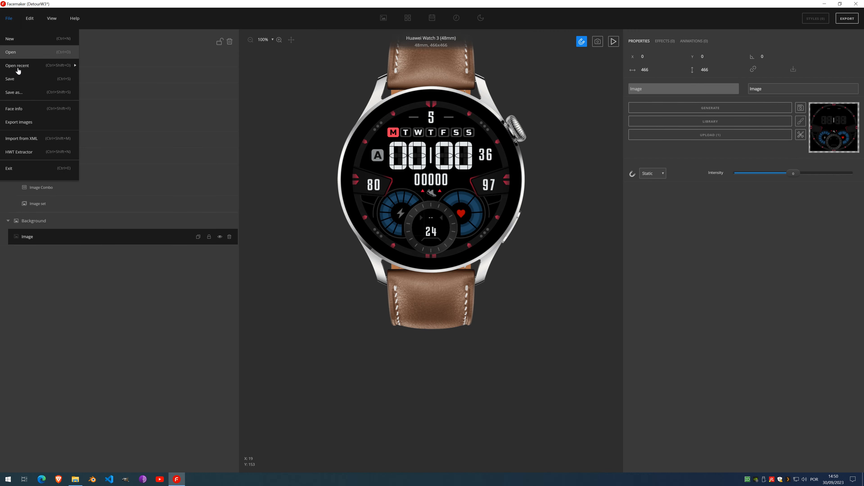
click(287, 94)
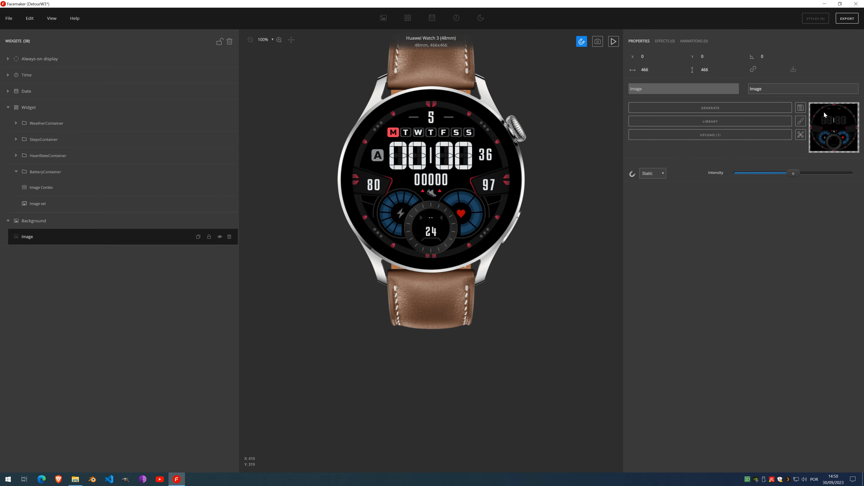
Convert the merged Background Image with the To sphere operation
click(800, 135)
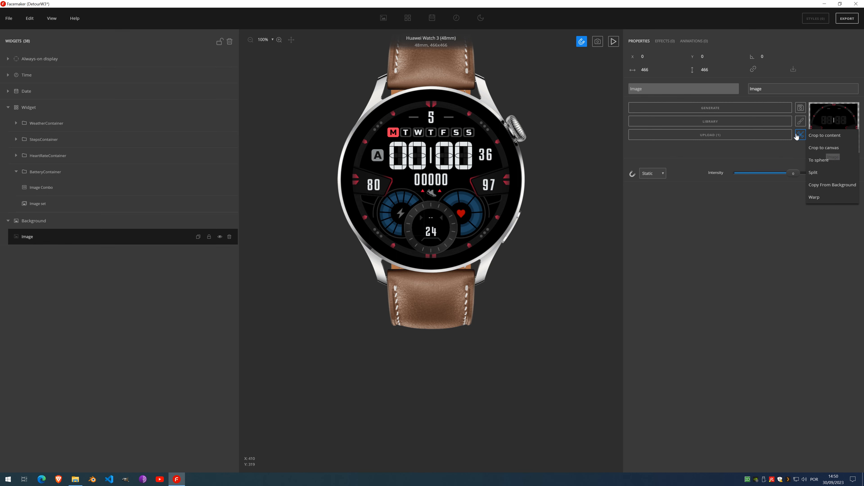
click(824, 162)
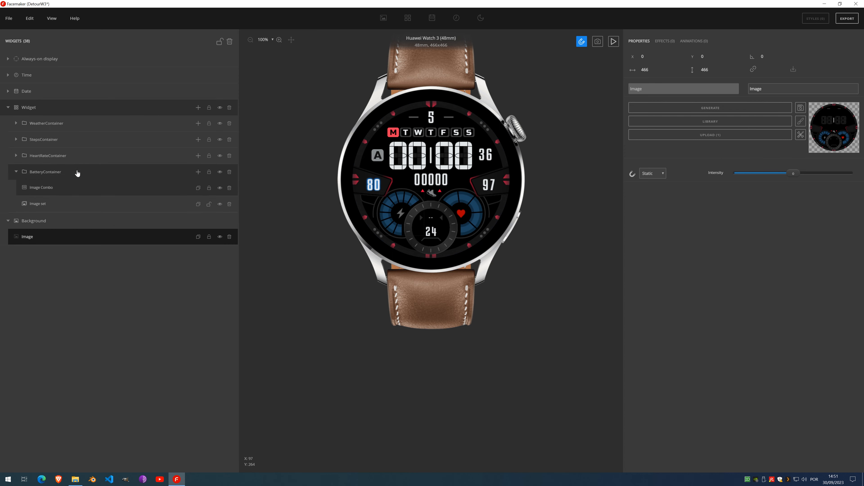
Expand the WeatherContainer, StepsContainer and HeartRateContainer to examine their layers
click(16, 124)
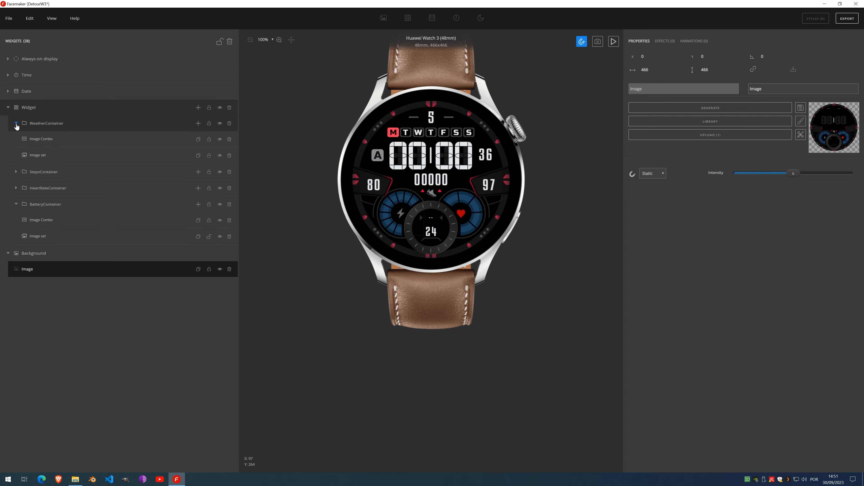
click(16, 172)
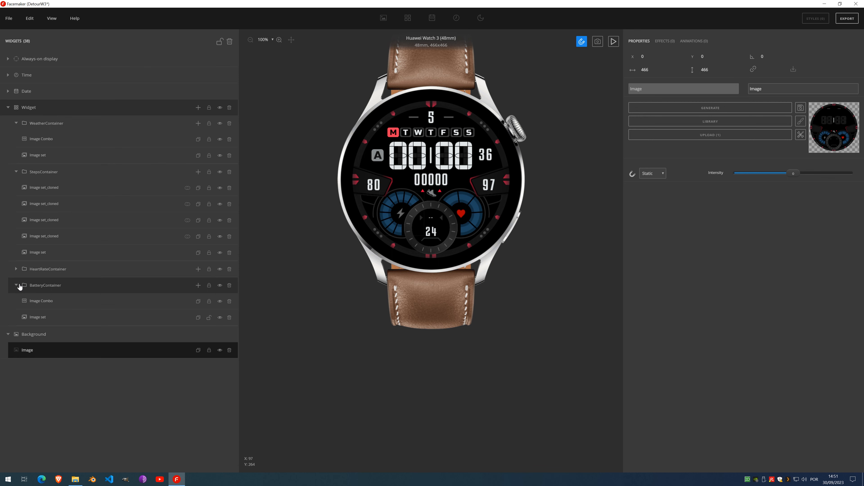
click(15, 269)
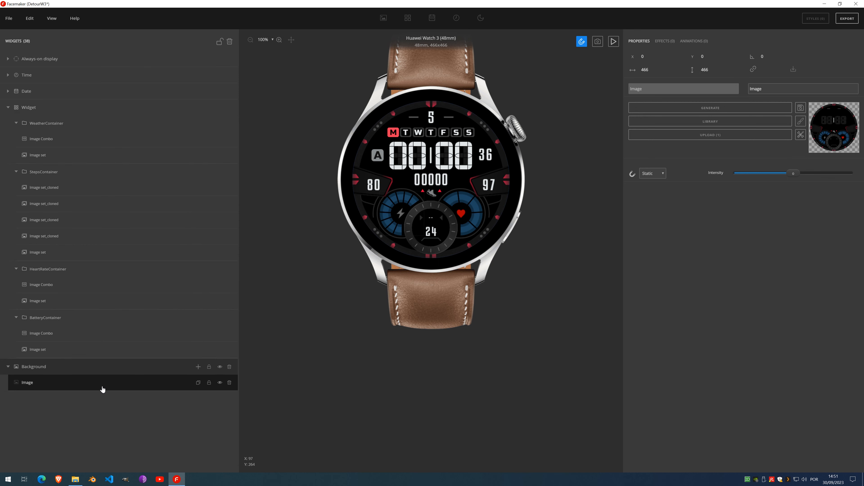
Expand the Date and Time groups to examine their layers, and collapse all widget groups
click(9, 92)
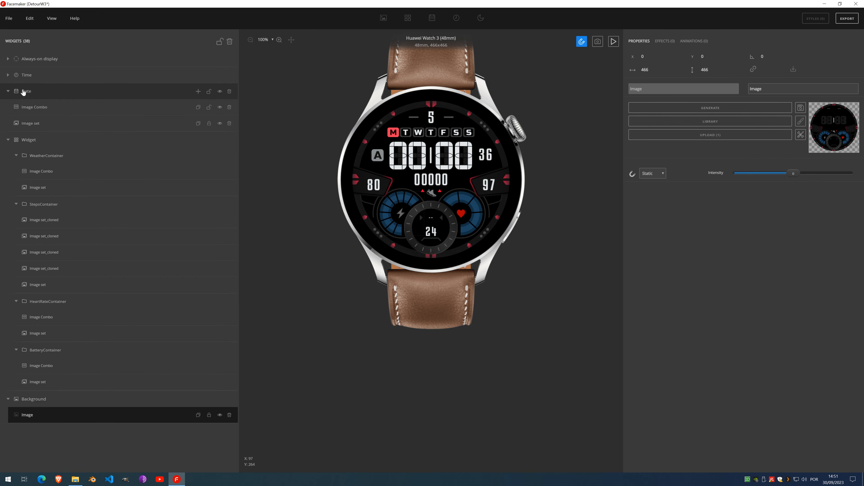
click(9, 75)
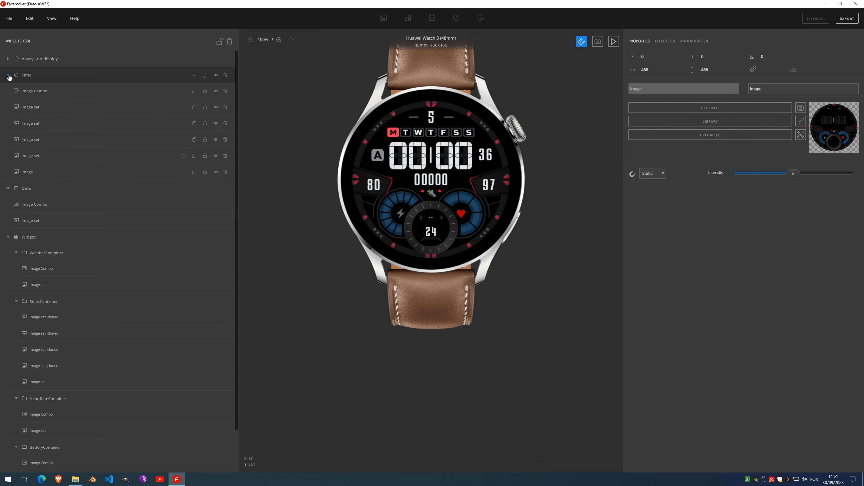
click(9, 76)
click(8, 91)
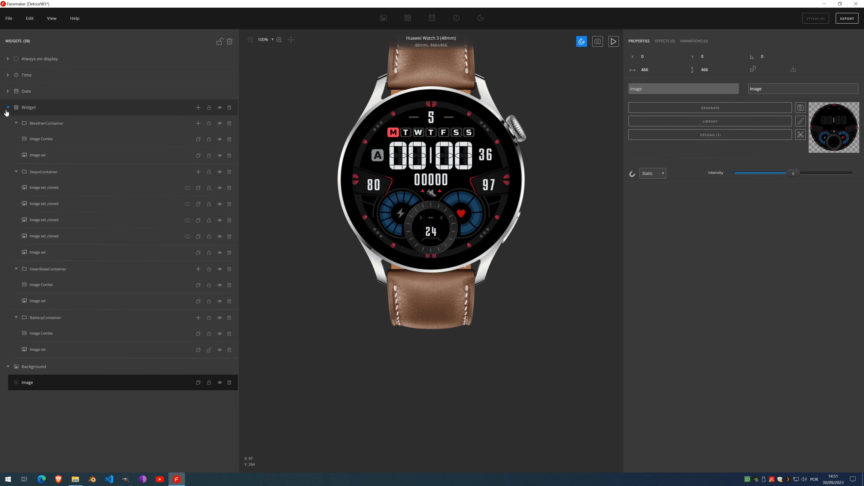
click(7, 108)
click(8, 124)
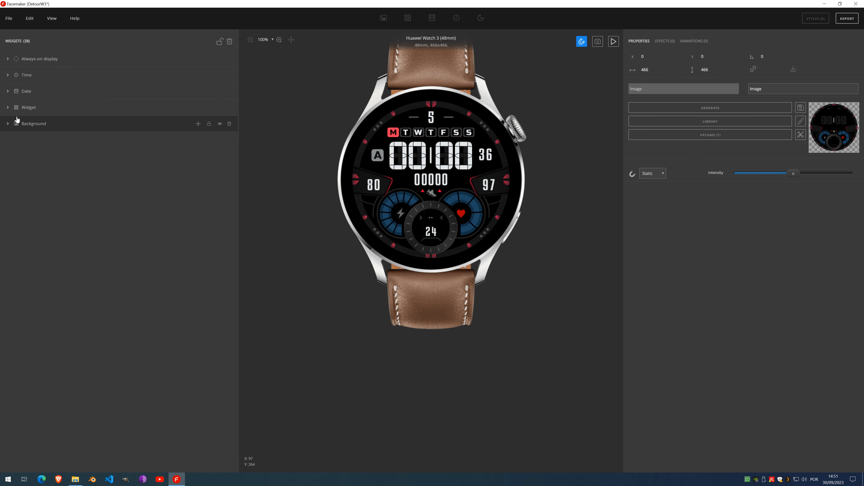
Save the unsaved changes to the DetourW3 watch face and close the program
click(13, 21)
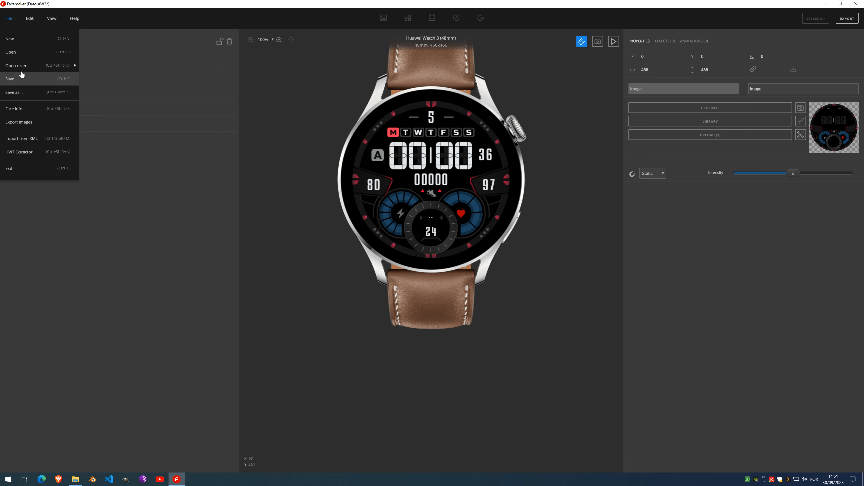
mouse_move(23, 68)
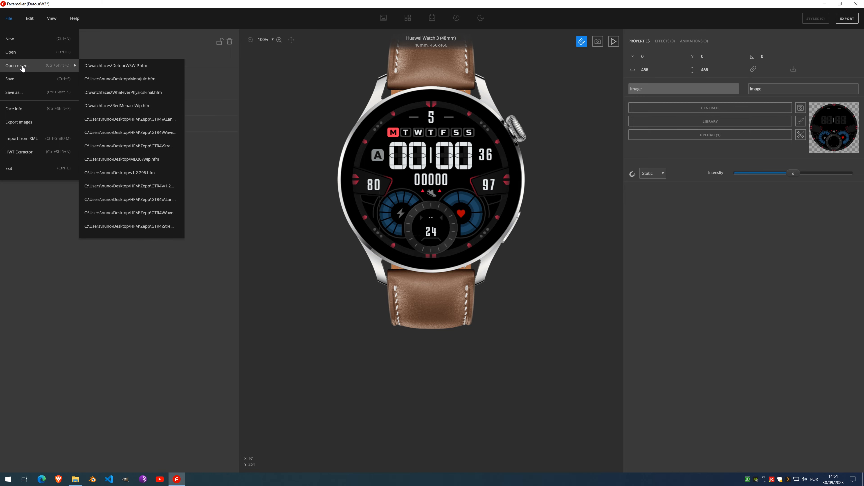
click(19, 39)
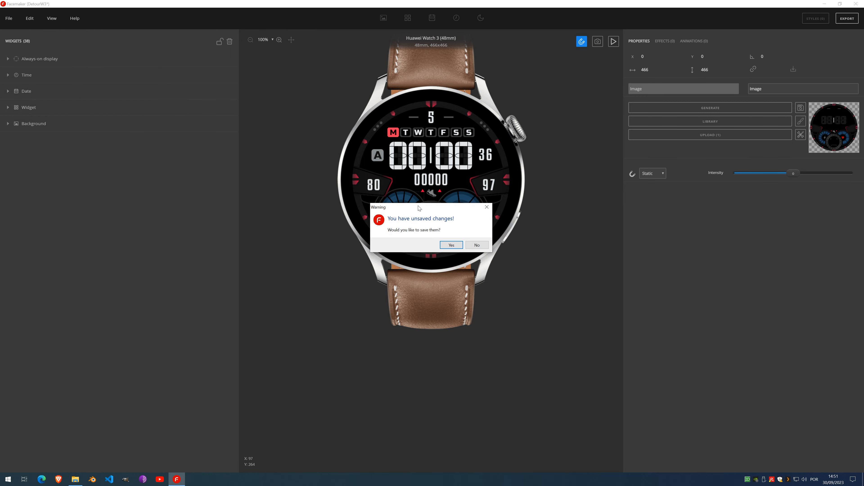
click(452, 246)
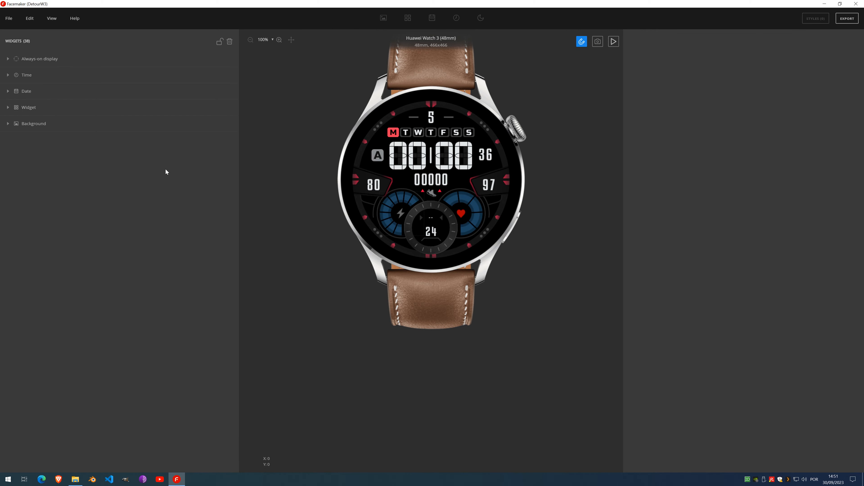
click(8, 18)
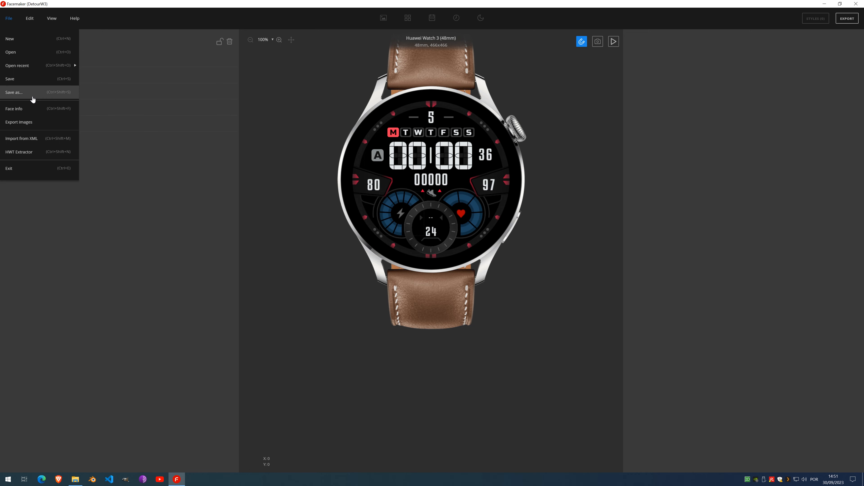
click(855, 4)
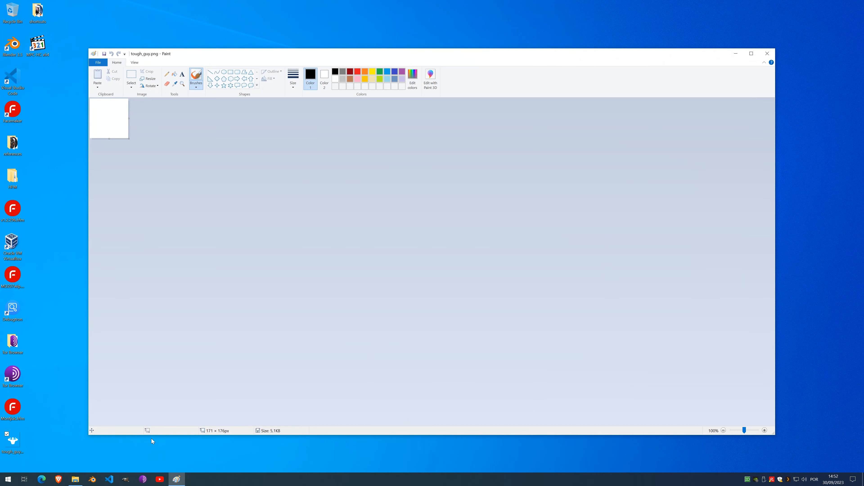
Close Paint and open tough_guy.png from the desktop in GIMP, dismissing the About GIMP window
click(767, 53)
right_click(18, 443)
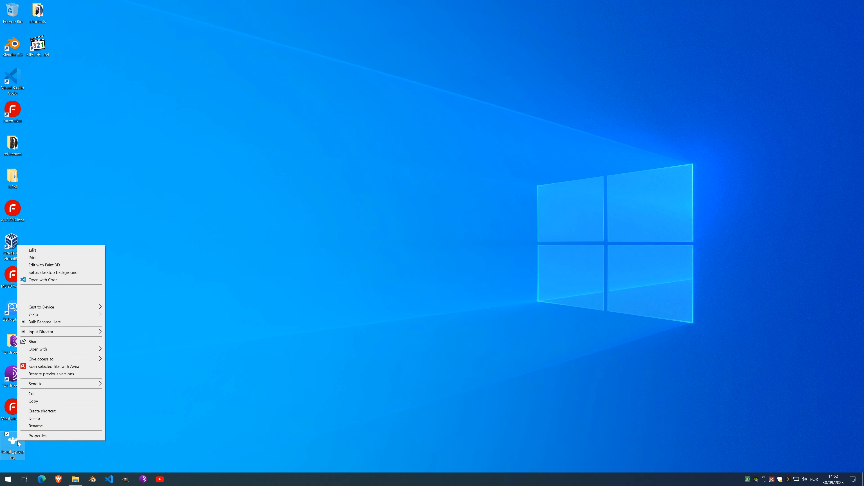
mouse_move(82, 350)
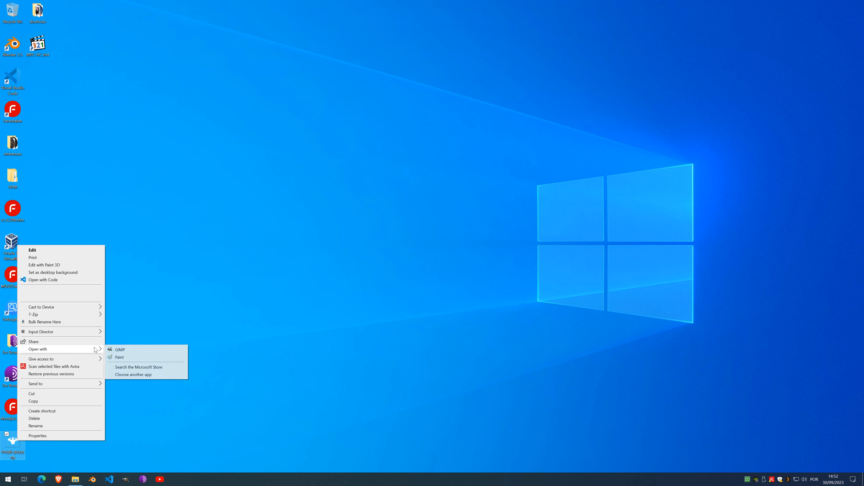
click(126, 350)
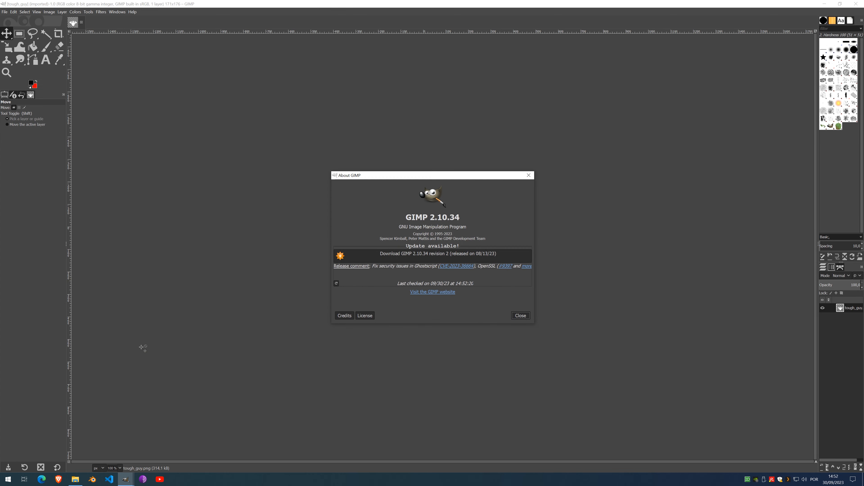
click(525, 317)
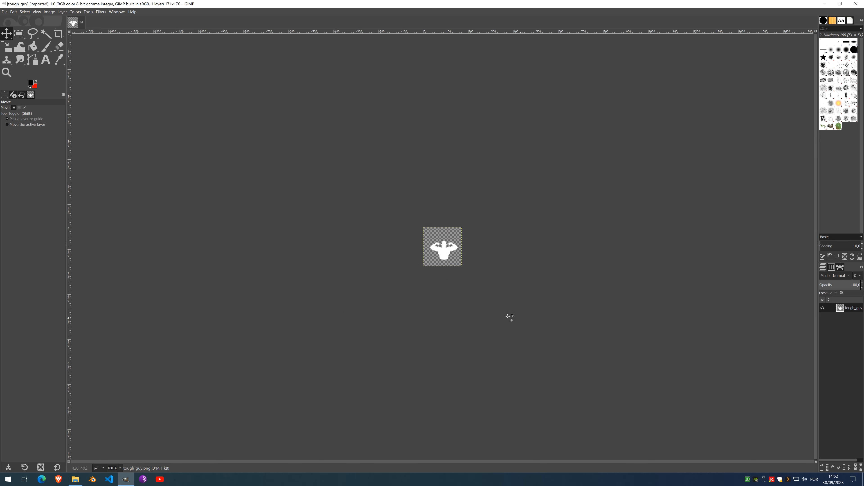
Move the white figure layer slightly up and to the left, and fit the layer to the image size
ctrl+scroll(447, 248, up, 7)
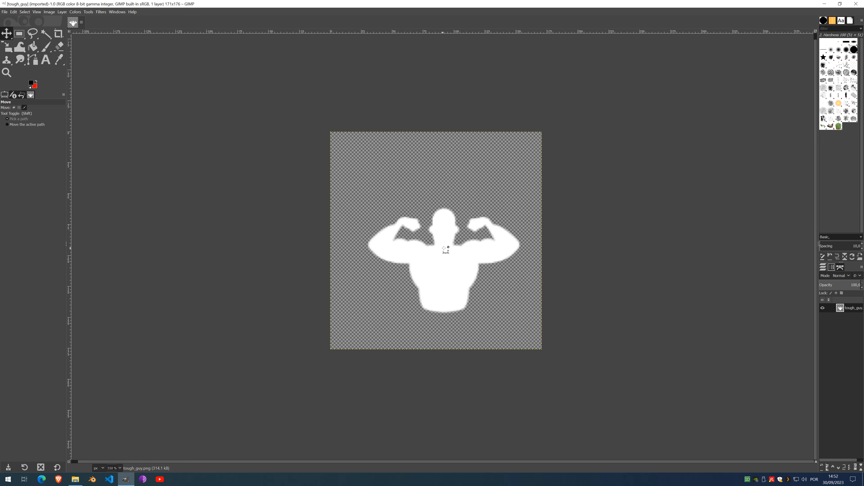
ctrl+scroll(447, 244, down, 1)
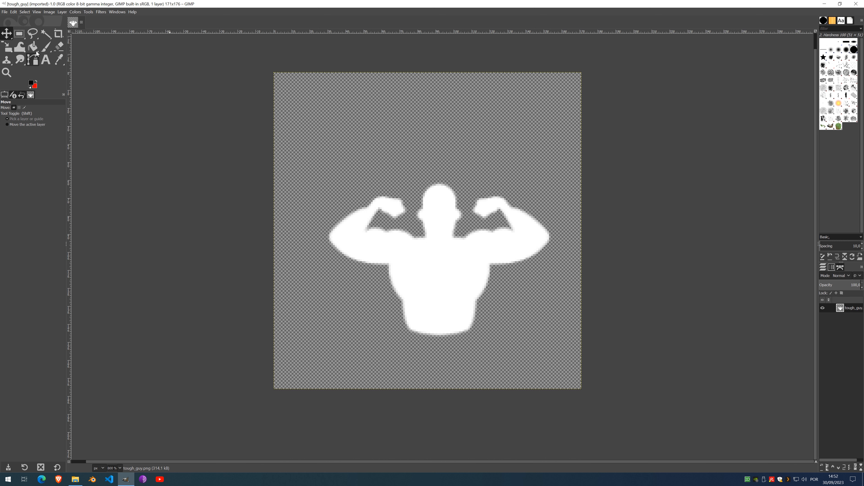
drag(433, 265, 427, 249)
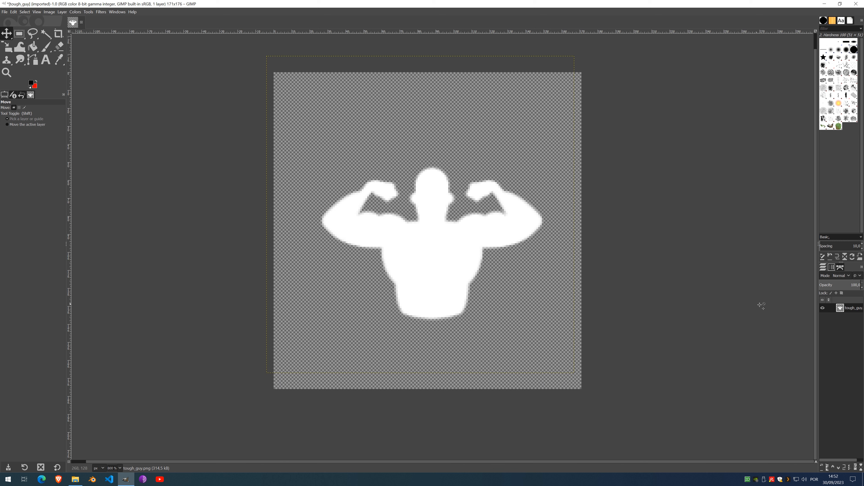
right_click(841, 310)
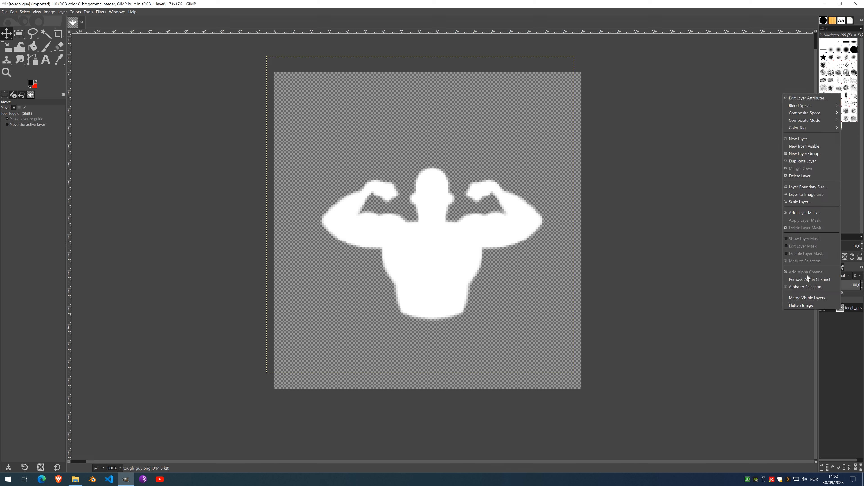
click(817, 194)
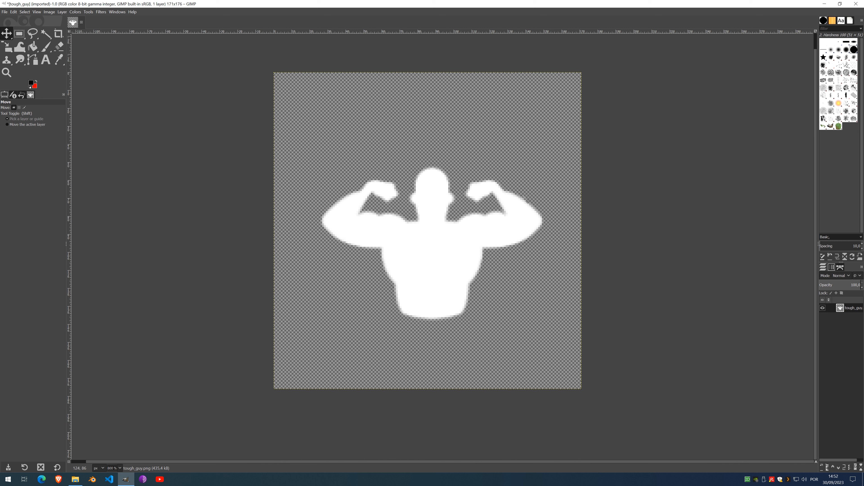
Overwrite tough_guy.png with the edited image and launch Facemaker from the desktop
click(4, 11)
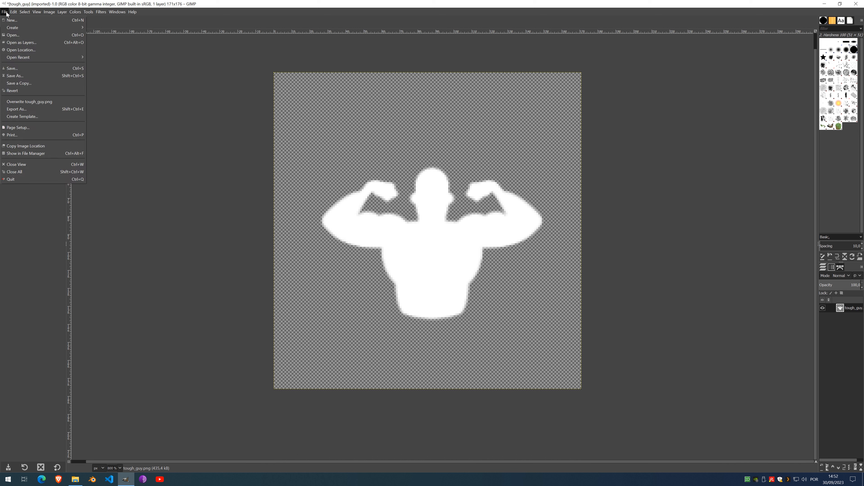
click(16, 102)
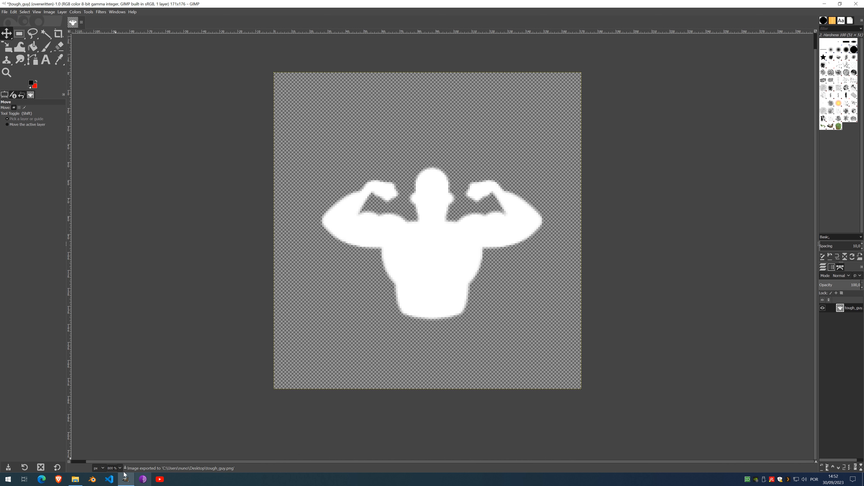
click(863, 479)
click(7, 117)
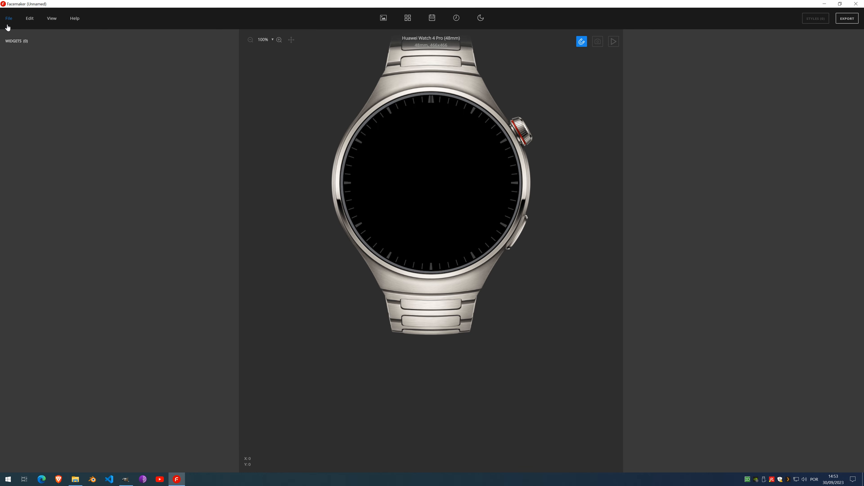
Add a Background group with an Image layer and load tough_guy.png from the Desktop into it
click(383, 18)
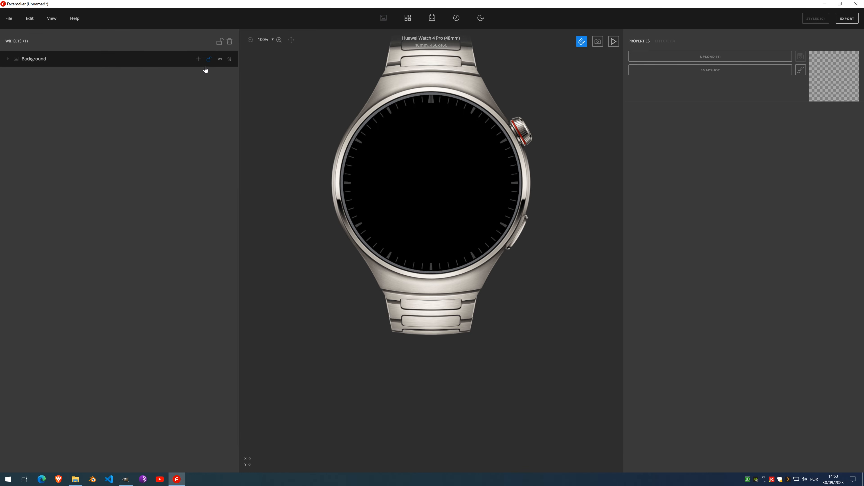
click(199, 60)
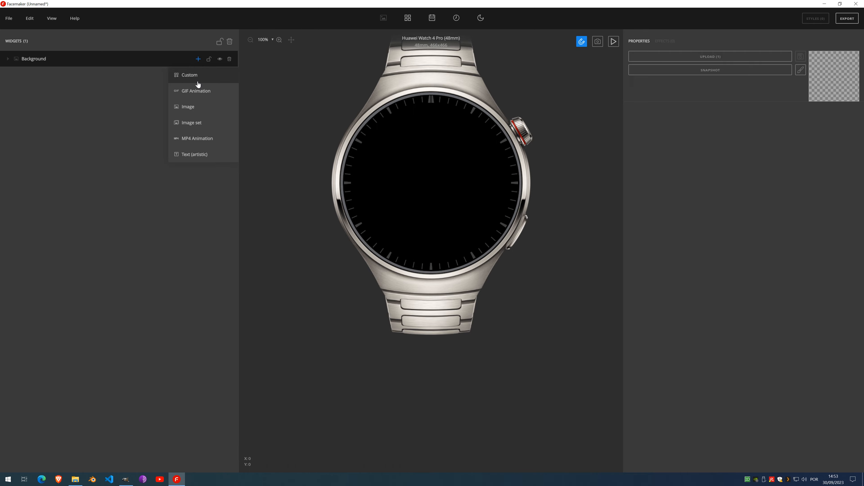
click(196, 106)
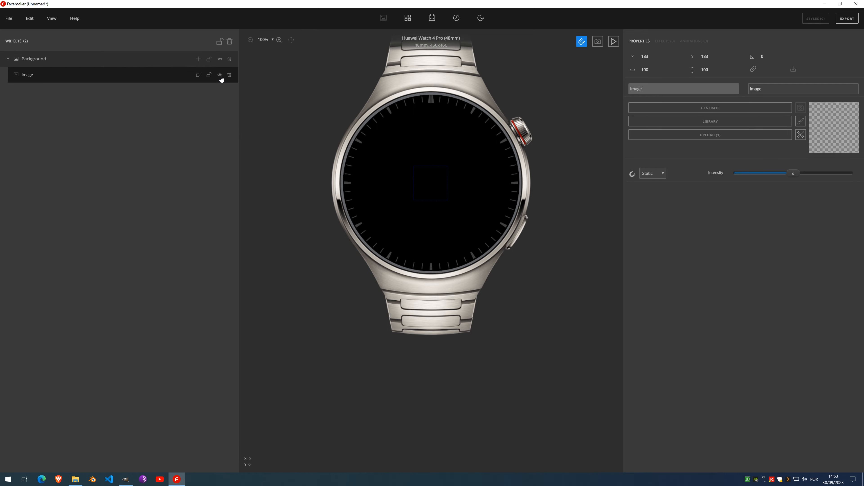
click(729, 136)
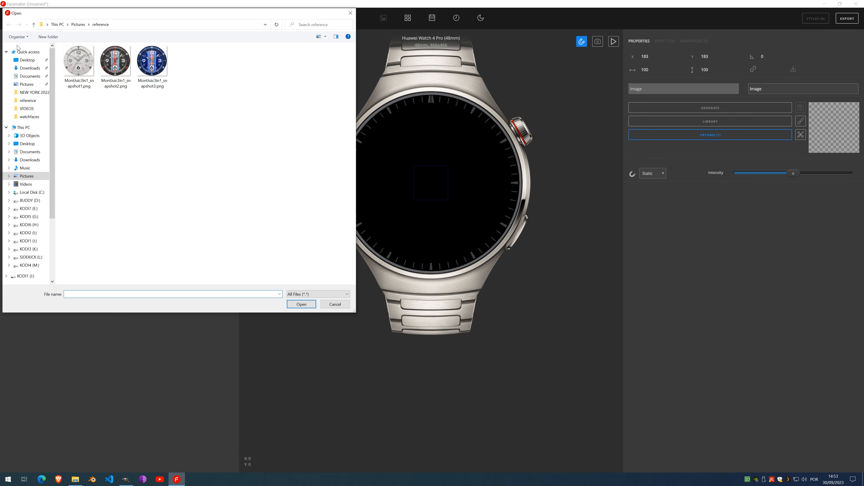
click(27, 60)
double_click(147, 103)
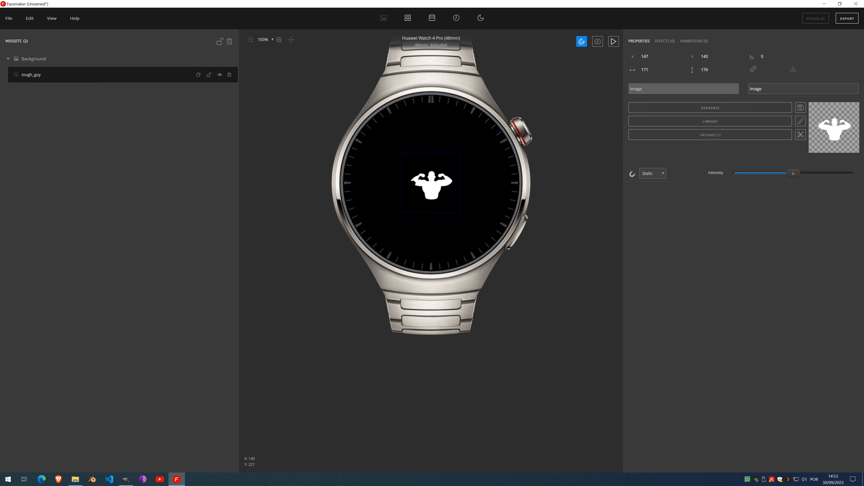
Move the tough_guy image to about X 77, Y 155 and apply Crop to content to it
scroll(442, 186, up, 5)
scroll(438, 186, down, 3)
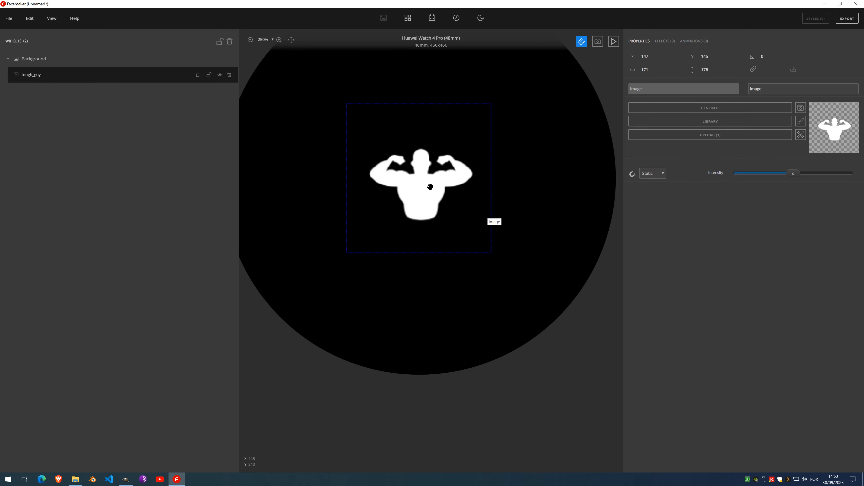
drag(422, 189, 365, 199)
click(800, 135)
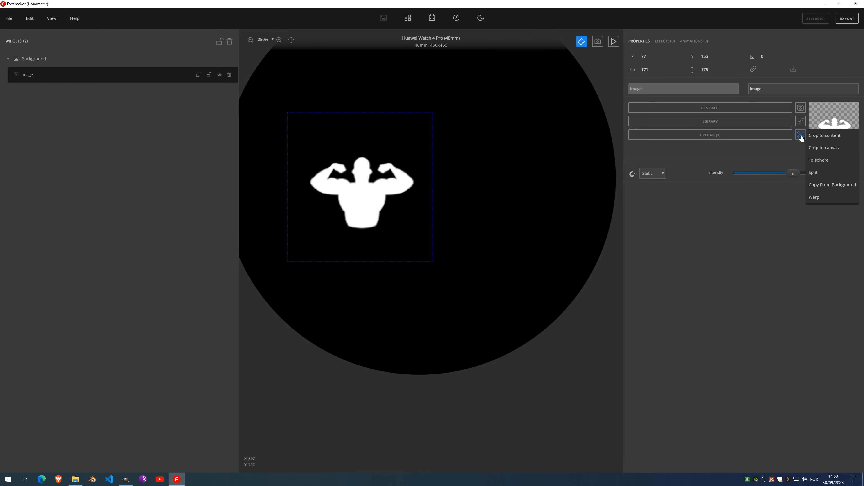
click(819, 137)
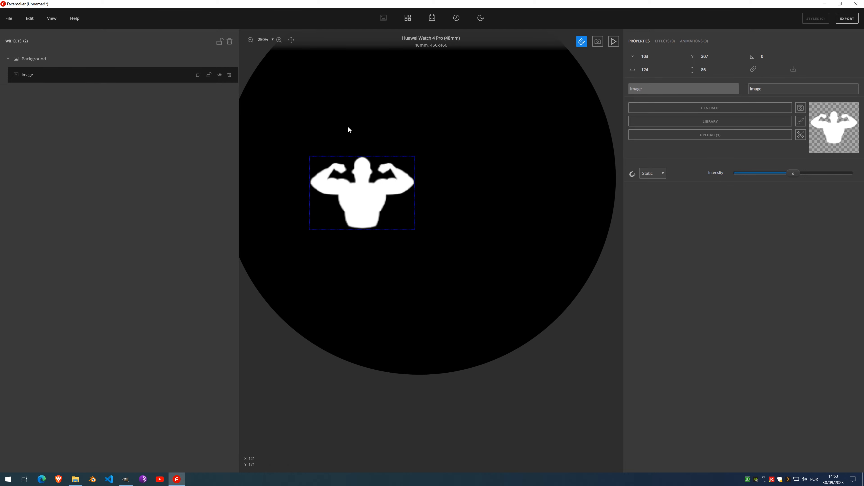
Move the cropped image to about X 148, Y 217 and delete it from the watch face
drag(340, 198, 400, 203)
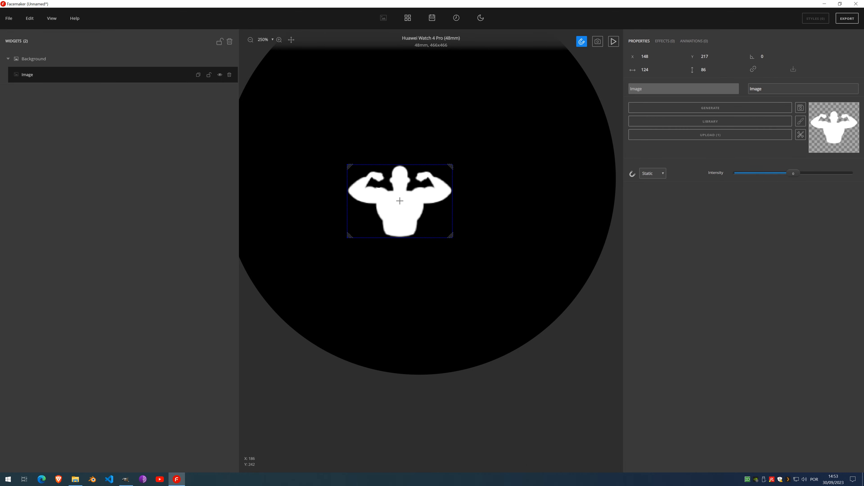
scroll(379, 185, up, 4)
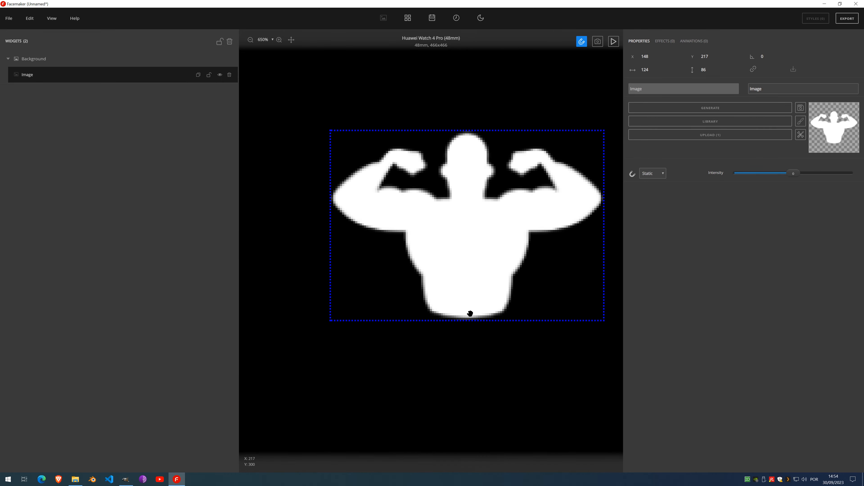
scroll(463, 197, down, 6)
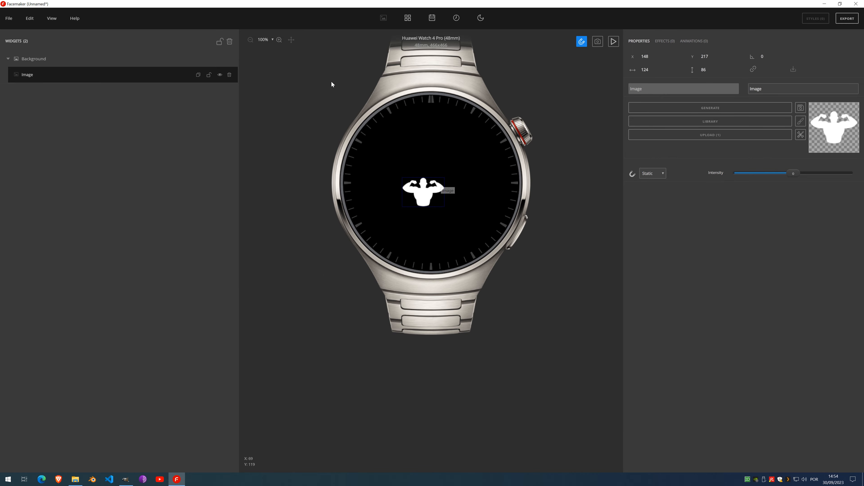
click(229, 74)
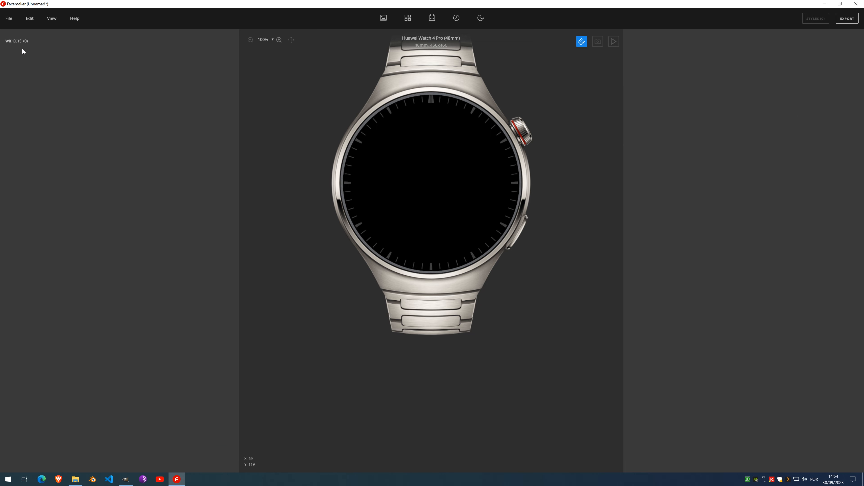
Change the watch model in the face info to Huawei Watch GT (46mm) and submit the change
click(8, 18)
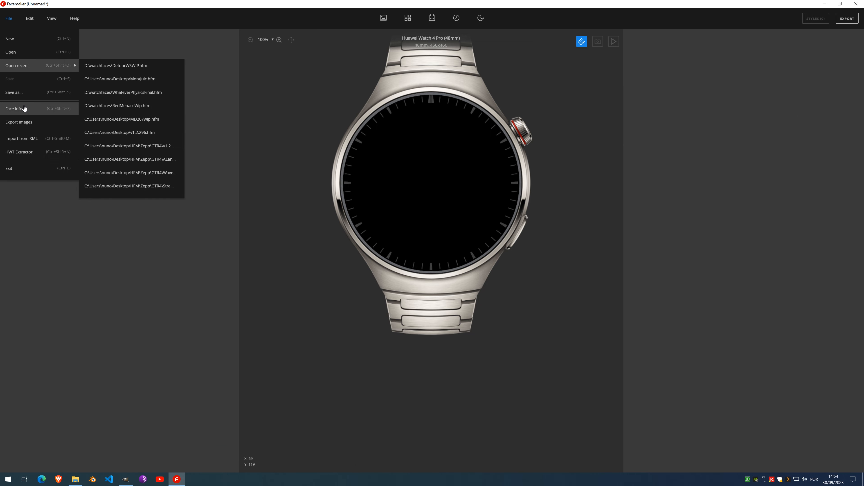
click(25, 20)
click(9, 18)
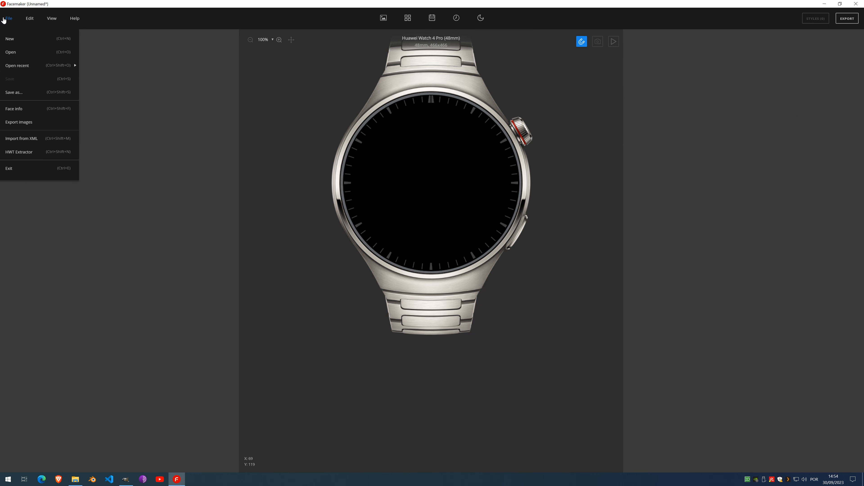
click(18, 108)
click(307, 189)
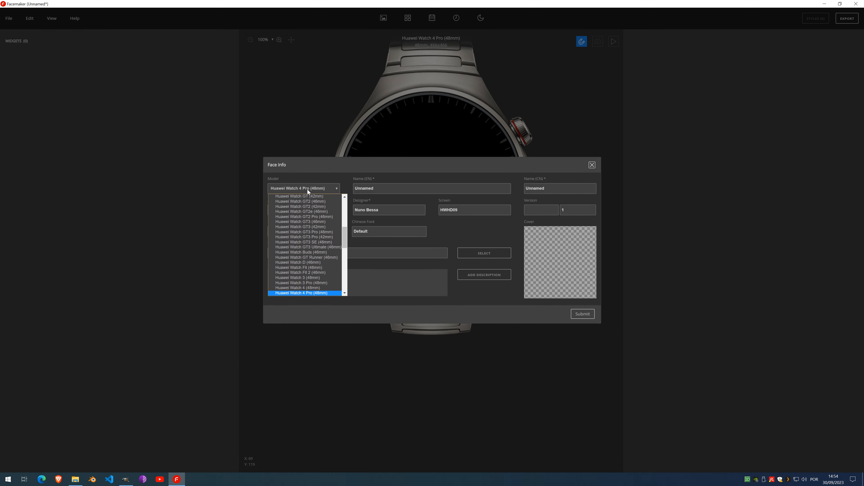
key(Down)
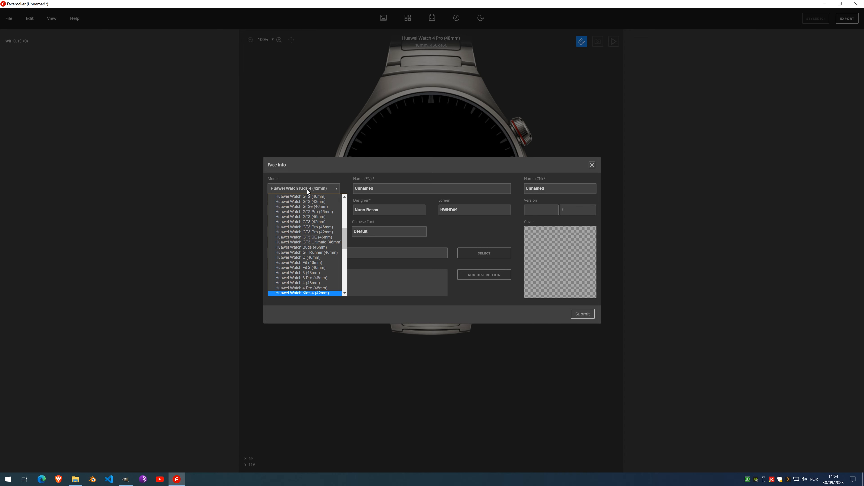
scroll(314, 220, up, 3)
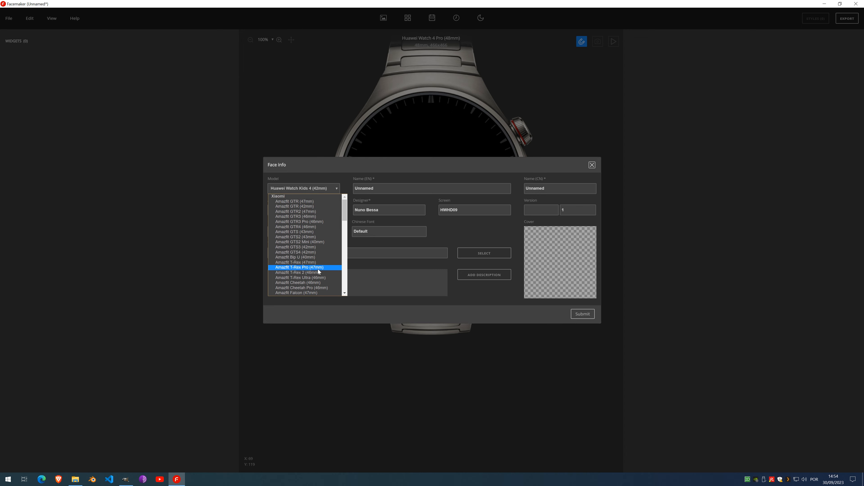
scroll(313, 264, up, 2)
click(313, 263)
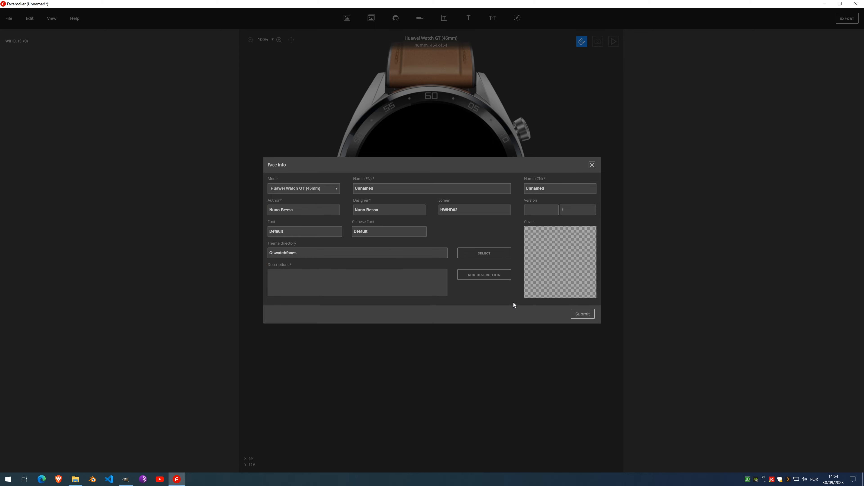
click(582, 313)
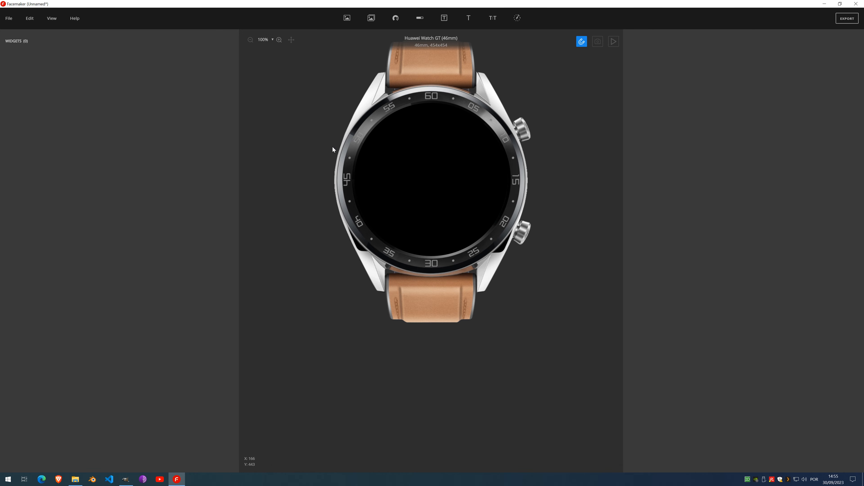
Add a sample Image widget and delete it together with the Image set, Circle and Text (artistic) widgets
click(349, 22)
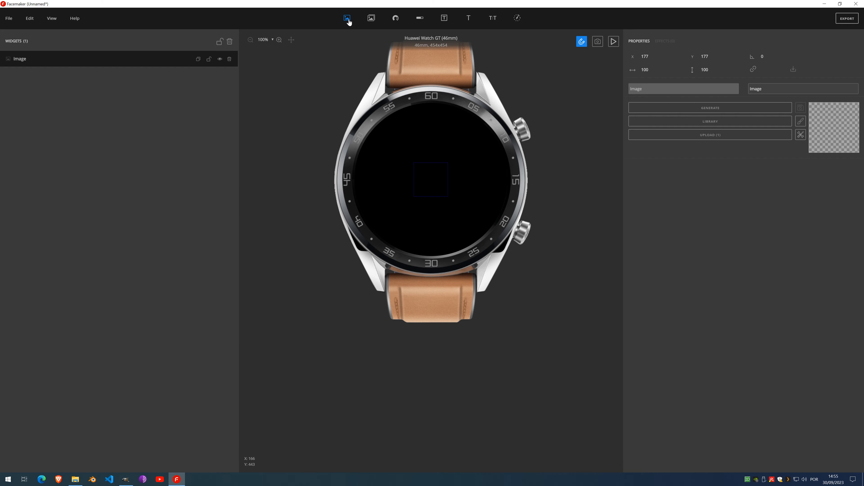
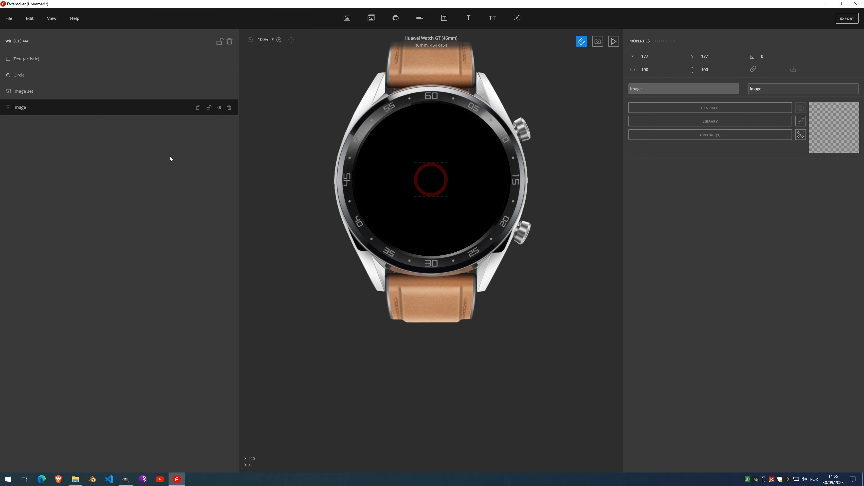
click(229, 91)
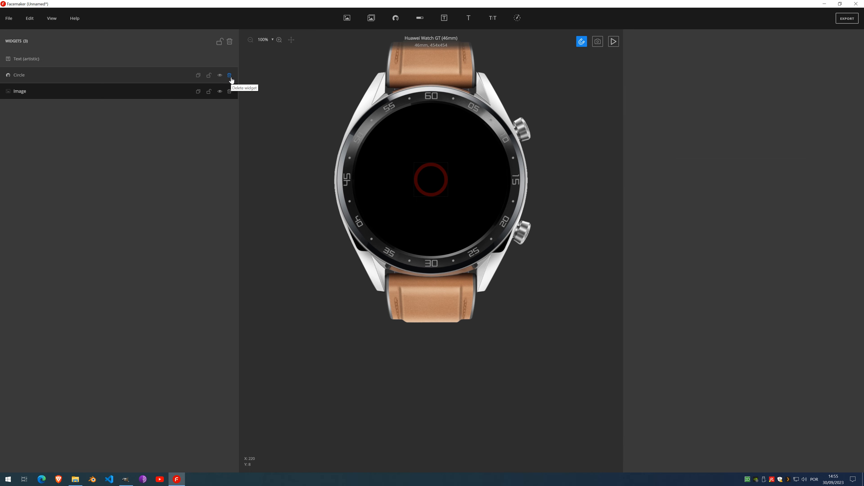
click(230, 75)
click(229, 59)
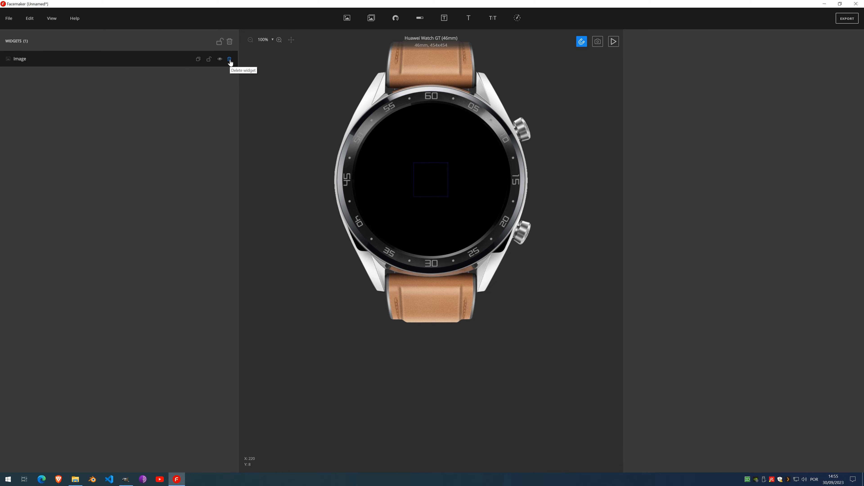
click(101, 66)
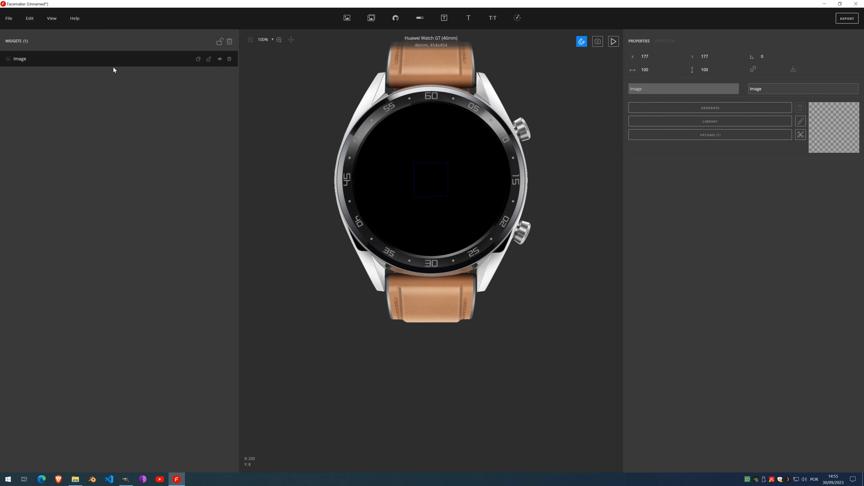
click(229, 59)
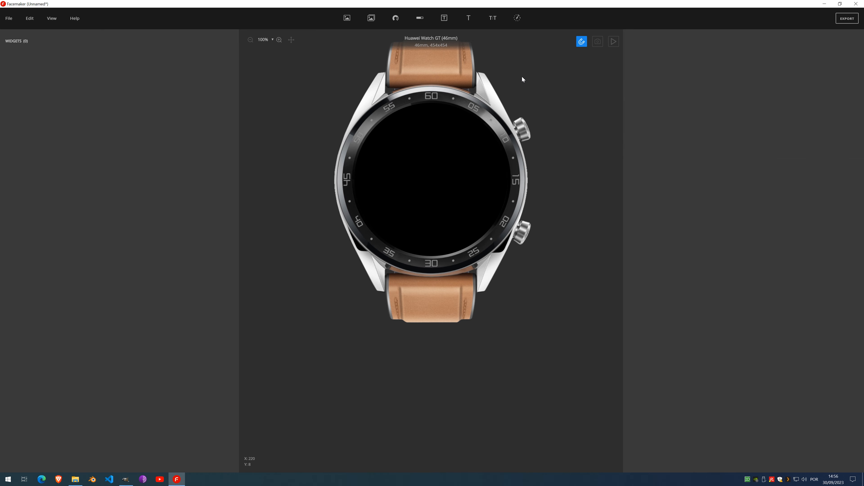
Add a Rotary widget driven by Hours 12 and load the white arrow hand with the red tip from the library
click(518, 19)
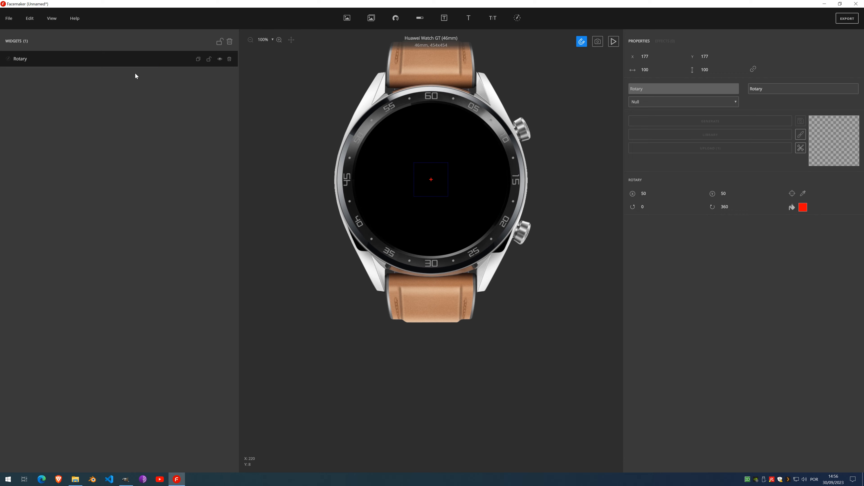
click(725, 104)
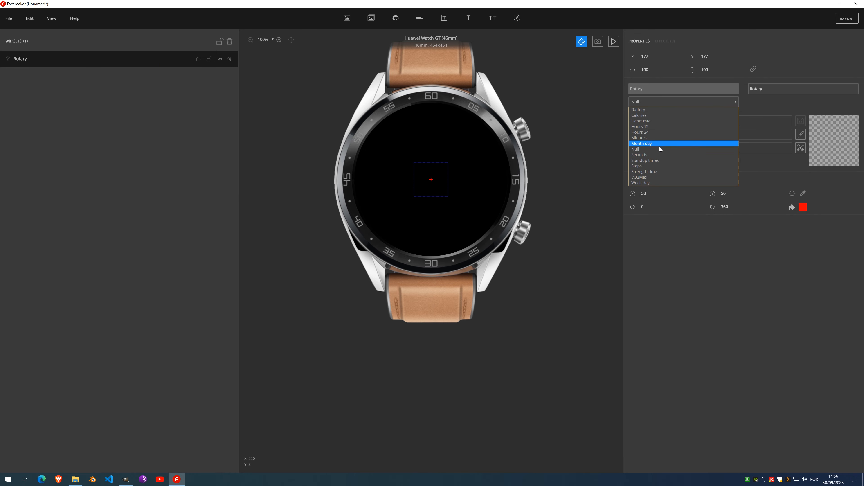
click(658, 125)
click(726, 136)
scroll(422, 282, down, 15)
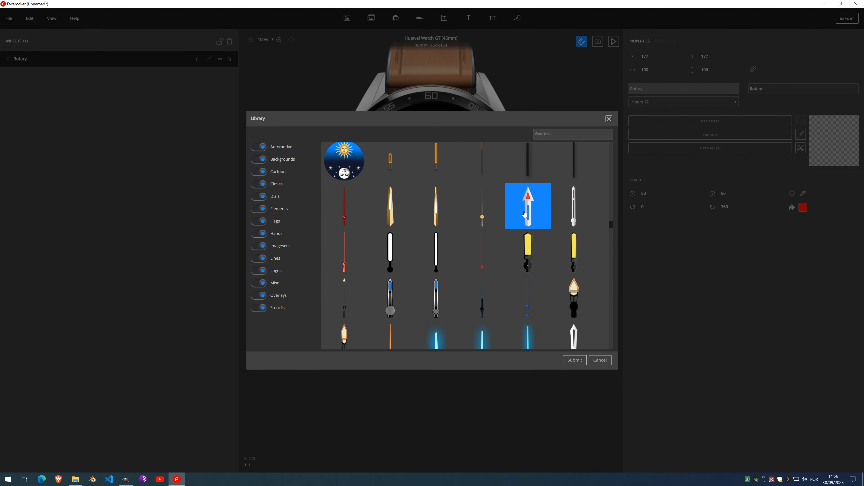
double_click(524, 214)
Apply Crop to canvas to the arrow hand and inspect its rotation centre up close
scroll(442, 166, up, 3)
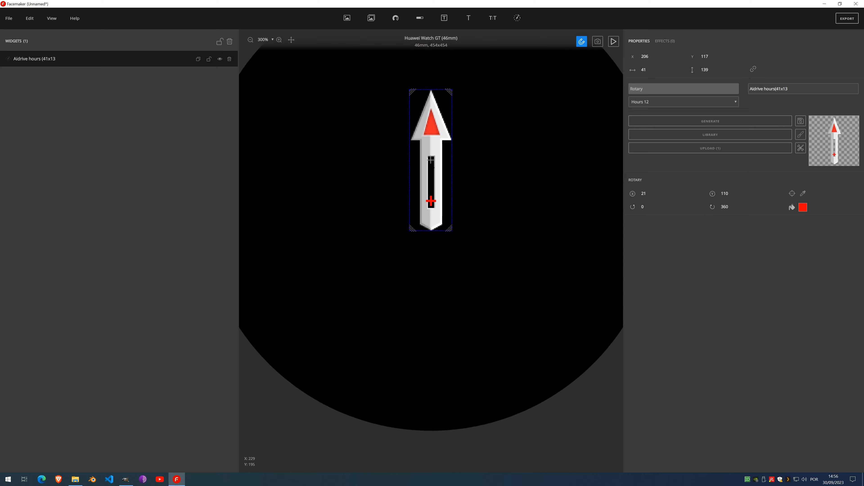
scroll(431, 159, down, 1)
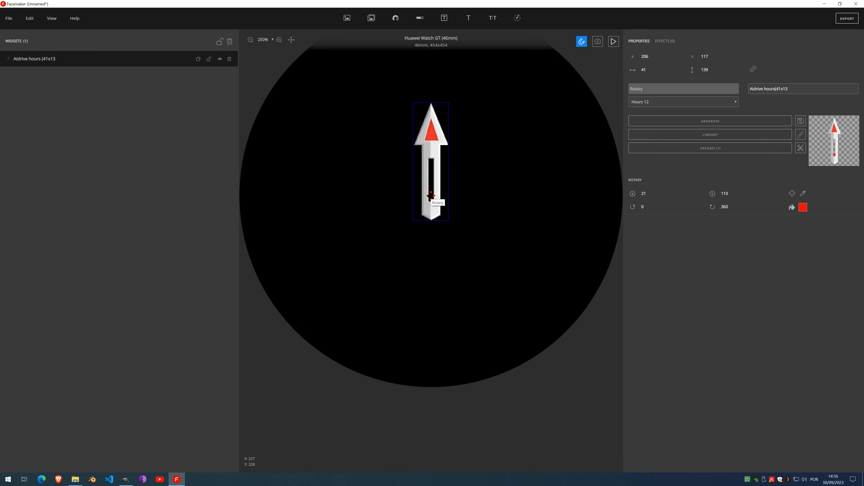
scroll(430, 197, down, 3)
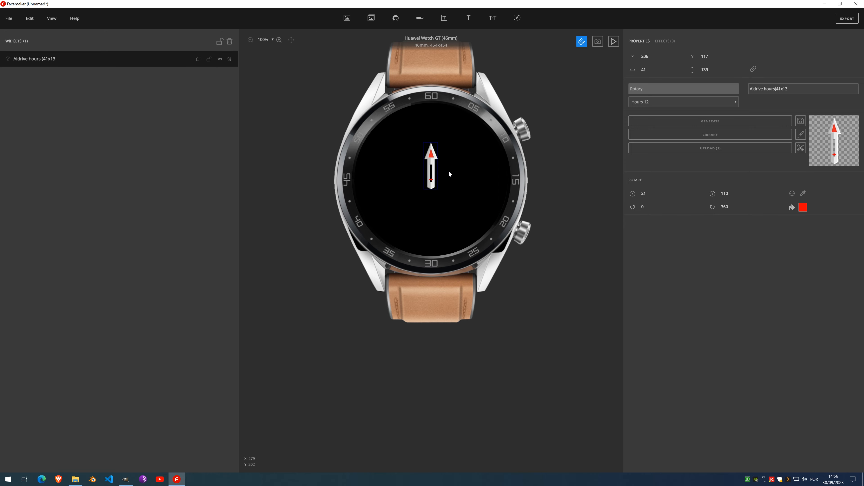
click(800, 148)
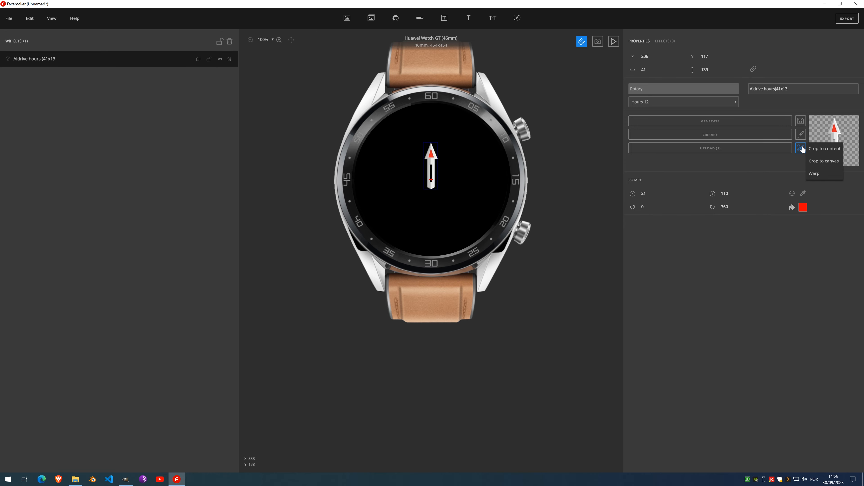
click(825, 161)
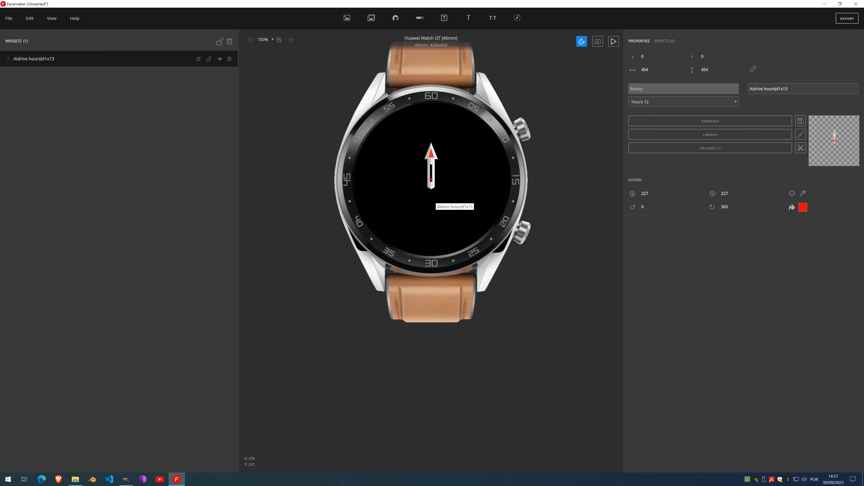
scroll(433, 196, up, 5)
scroll(432, 196, down, 5)
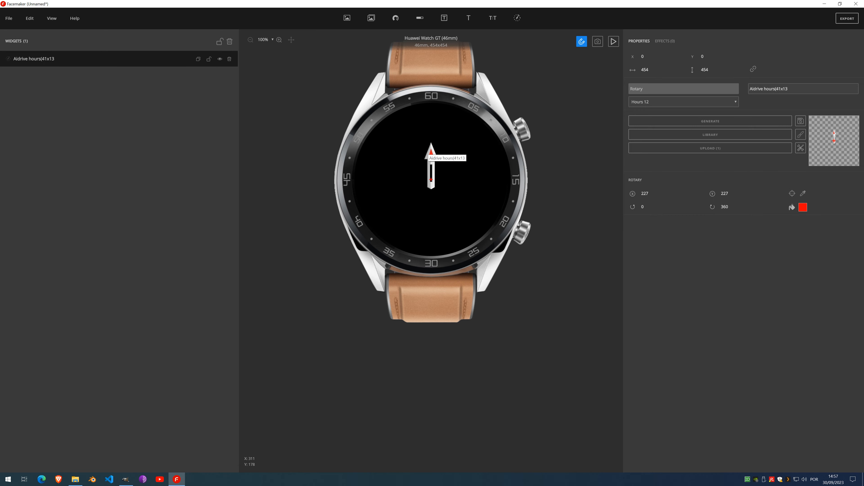
Set the arrow hand's rotary data source to Seconds and briefly preview the watch face in motion
click(653, 102)
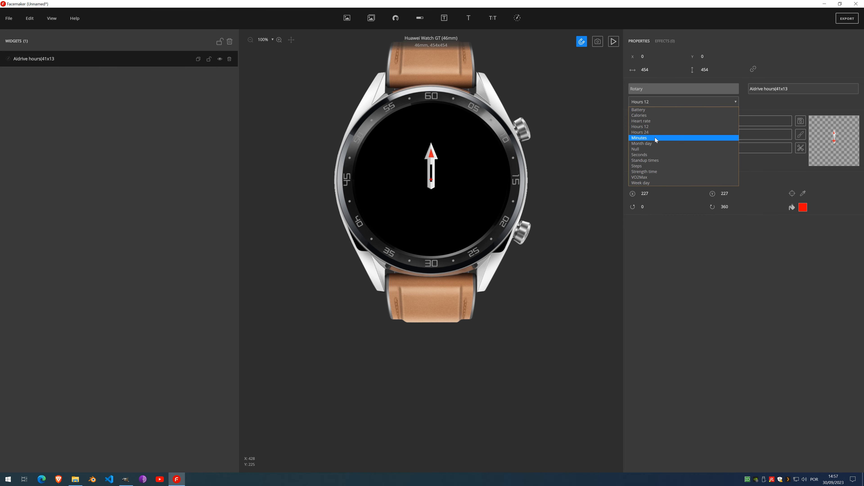
click(651, 155)
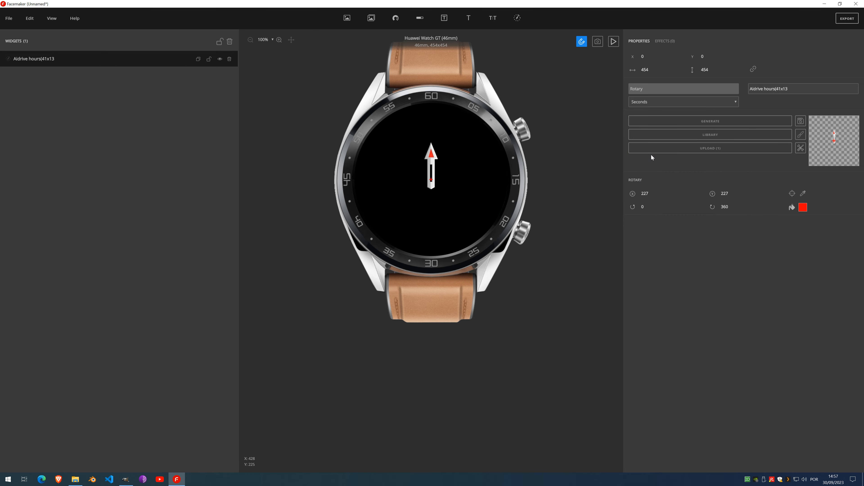
click(613, 41)
click(614, 41)
Apply Crop to content to the canvas-sized arrow hand after checking its rotation centre up close
click(801, 148)
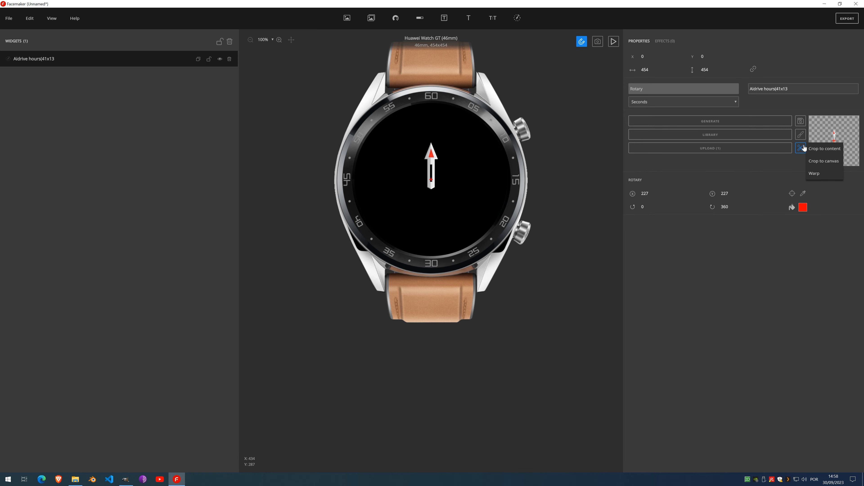
click(826, 152)
scroll(430, 184, up, 5)
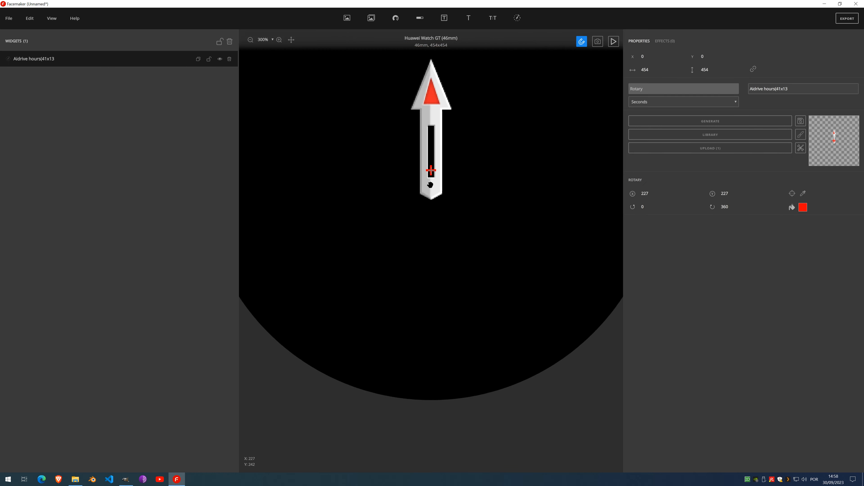
scroll(430, 185, down, 3)
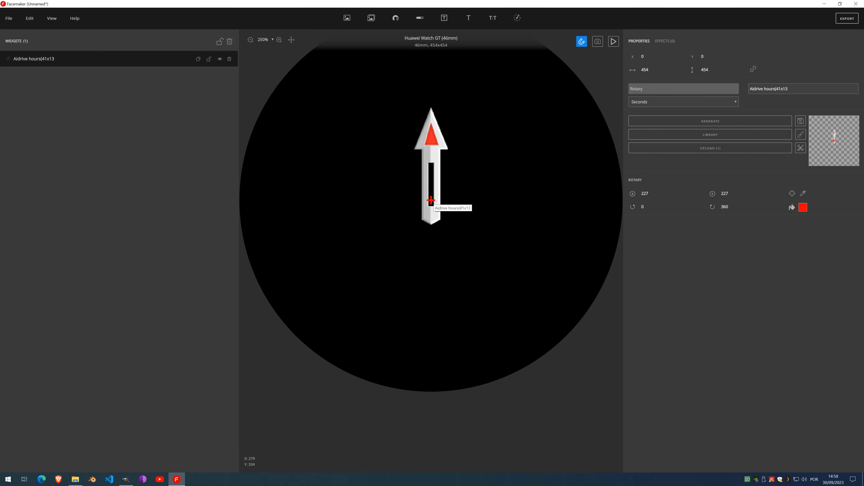
scroll(430, 201, down, 3)
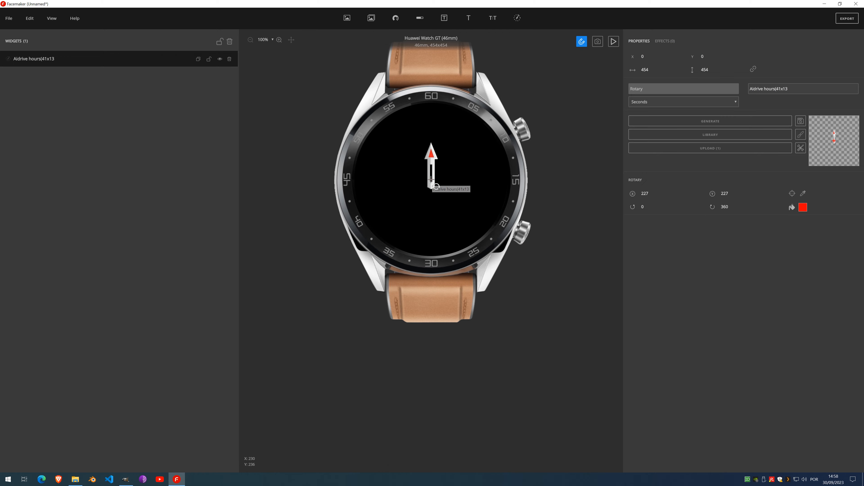
scroll(436, 187, up, 4)
scroll(437, 177, down, 2)
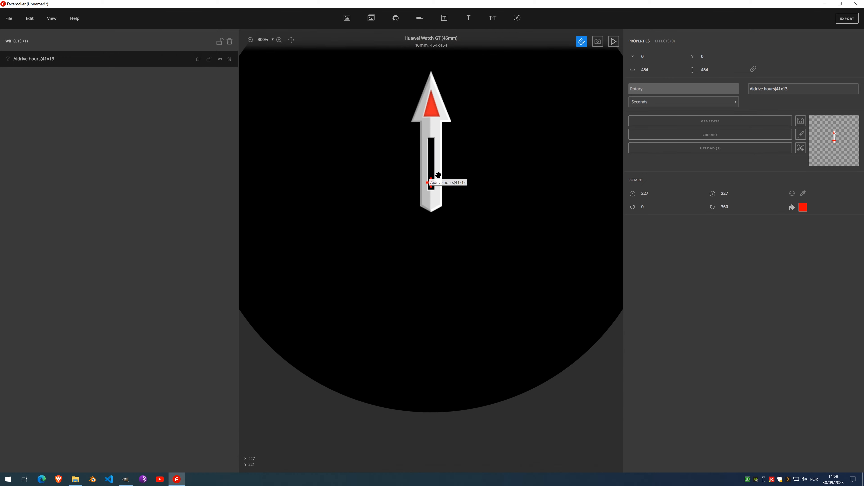
click(801, 148)
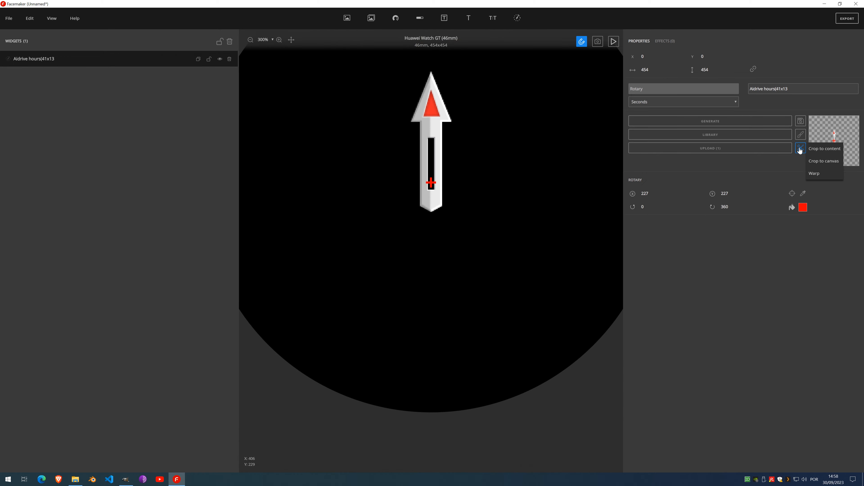
click(824, 149)
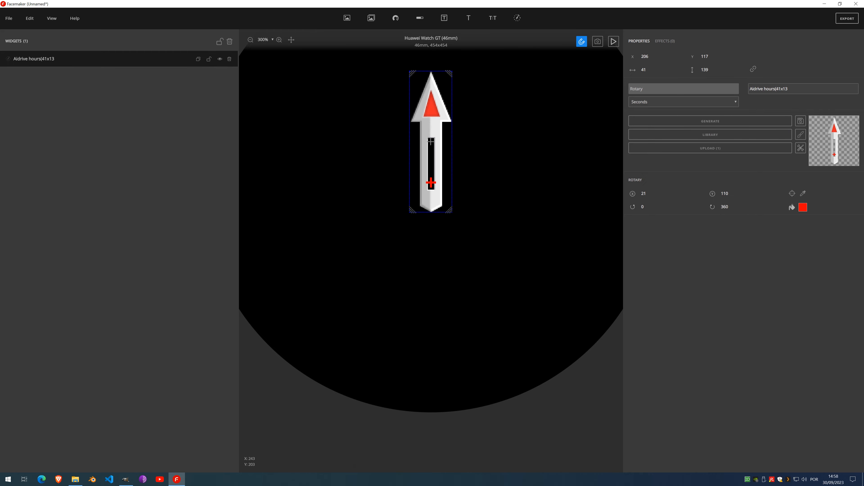
Inspect the cropped hand's rotation centre and apply Crop to canvas to expand the hand image to the full screen size
scroll(447, 156, down, 2)
scroll(447, 157, up, 6)
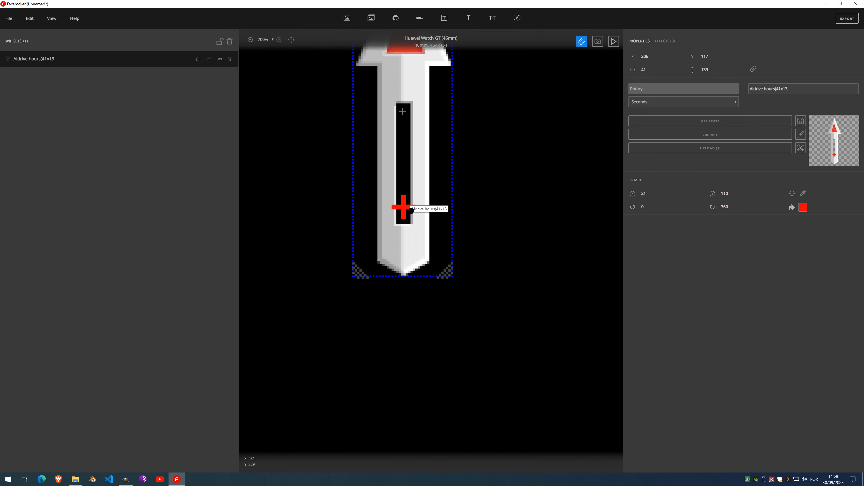
scroll(406, 207, down, 3)
scroll(411, 211, down, 2)
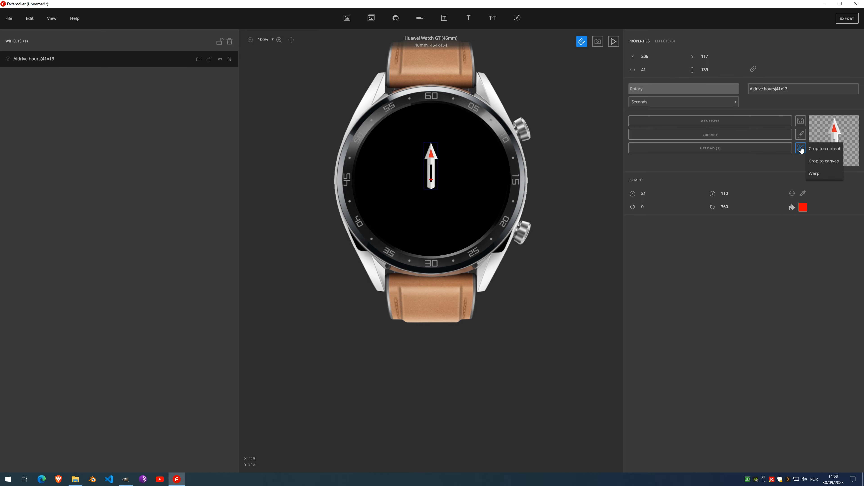
mouse_move(801, 149)
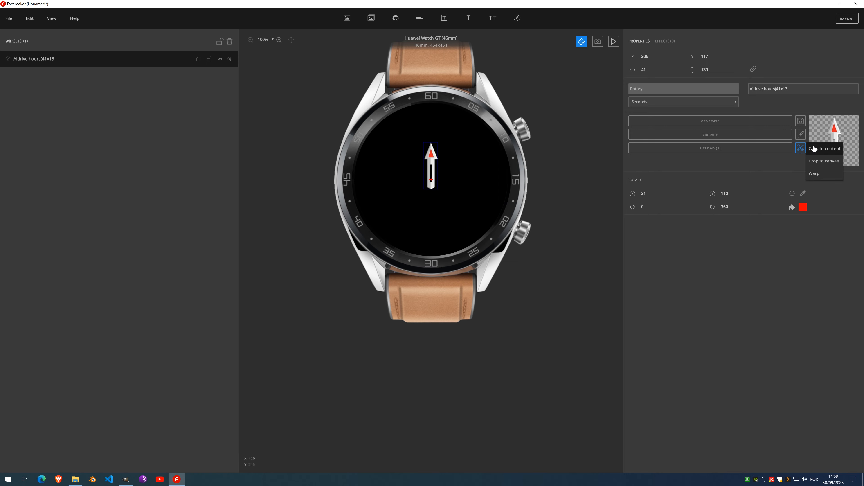
click(826, 162)
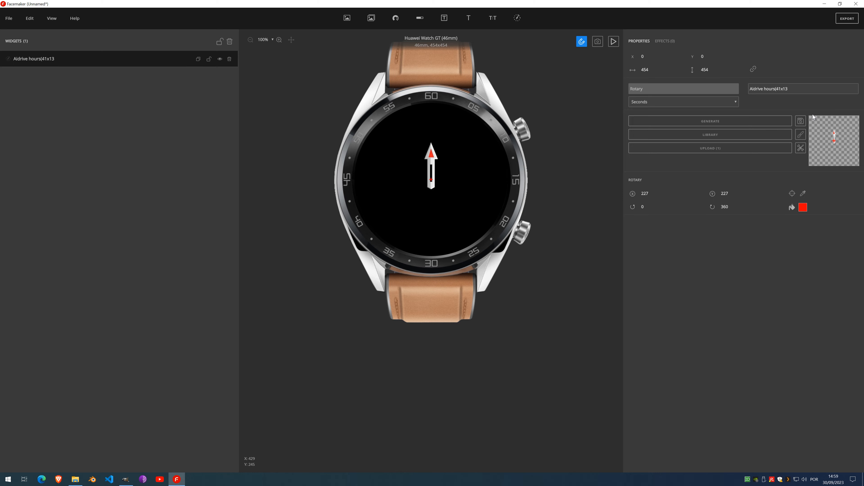
Export the watch face with the canvas-sized arrow hand and open the exported watchface\res folder
click(847, 19)
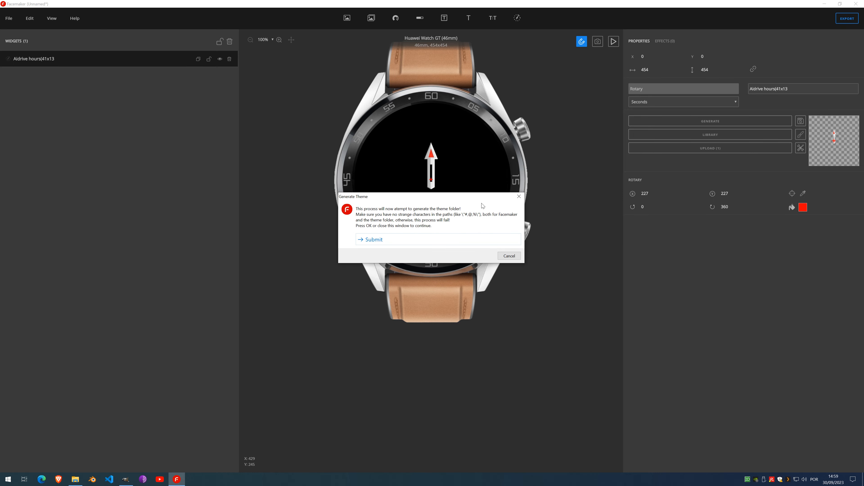
click(433, 239)
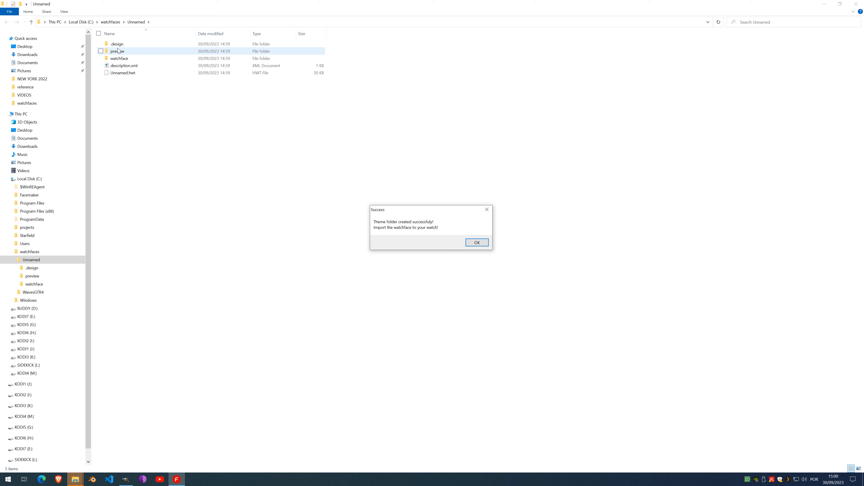
double_click(119, 59)
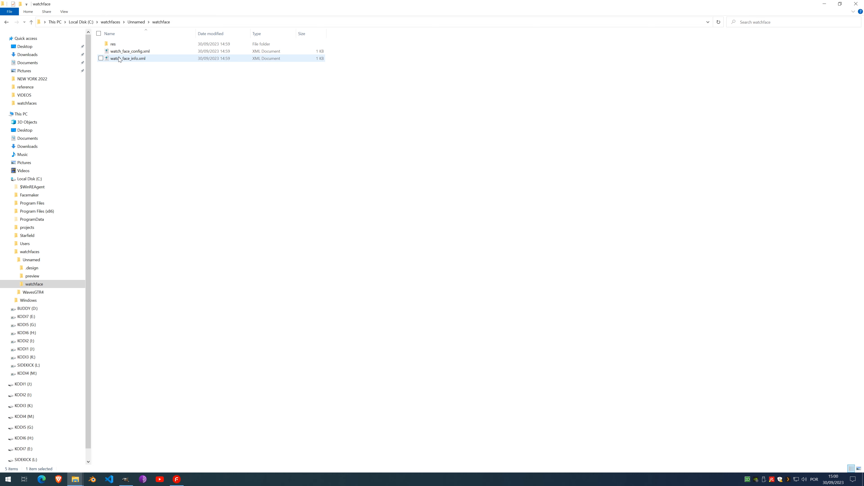
double_click(114, 44)
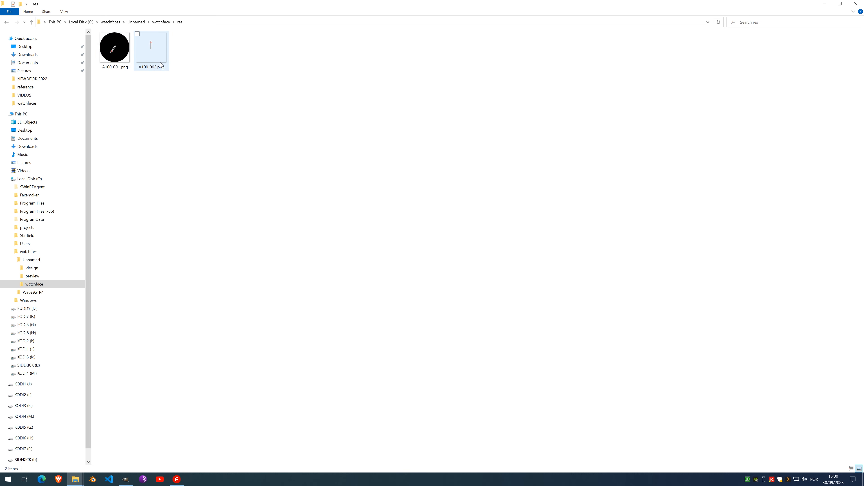
Open the exported hand image A100_002.png in GIMP and inspect the arrow within its full canvas
scroll(160, 62, up, 2)
click(197, 64)
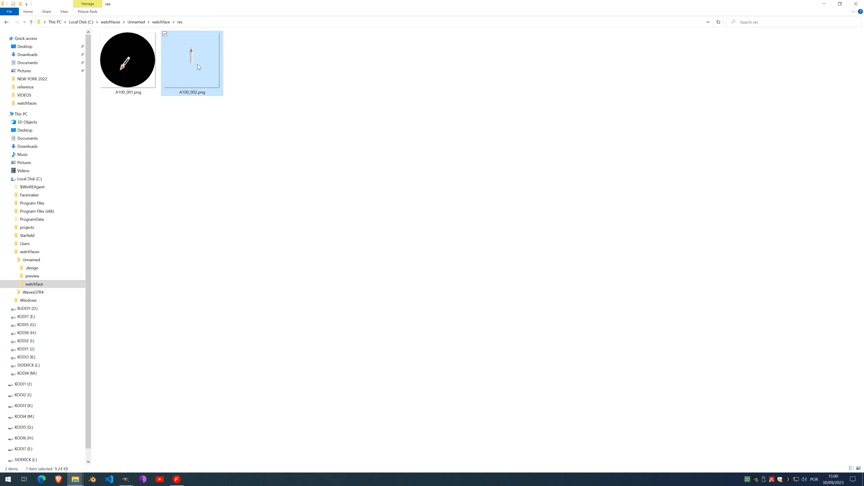
right_click(192, 59)
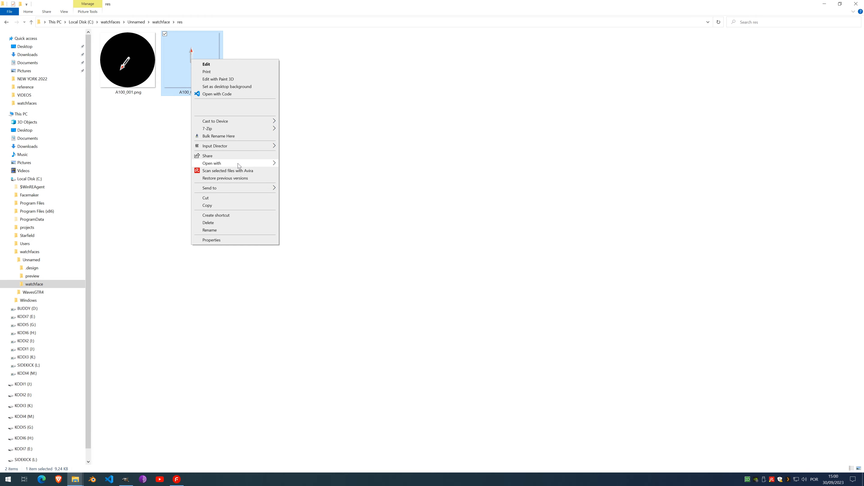
mouse_move(239, 166)
click(284, 163)
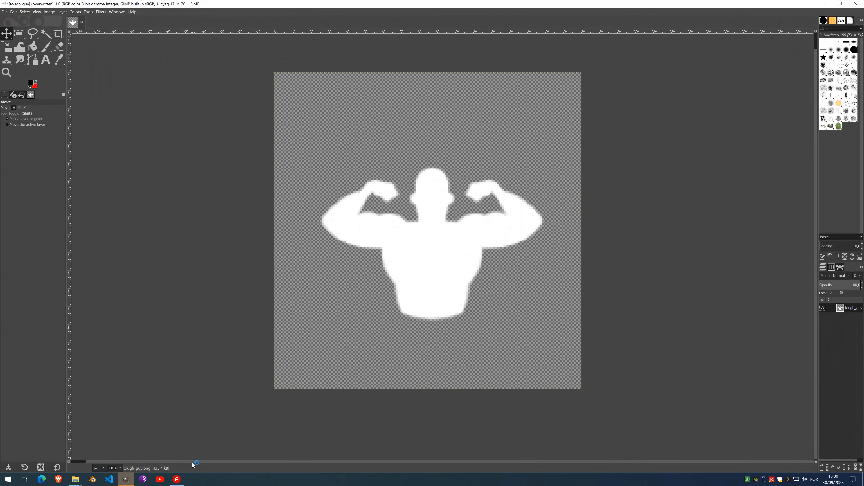
scroll(444, 245, up, 6)
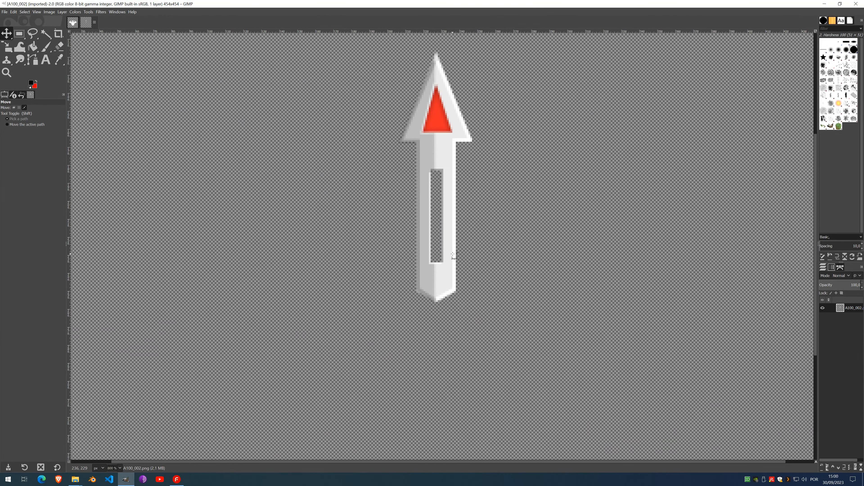
scroll(453, 255, down, 4)
scroll(437, 200, up, 2)
scroll(438, 200, down, 2)
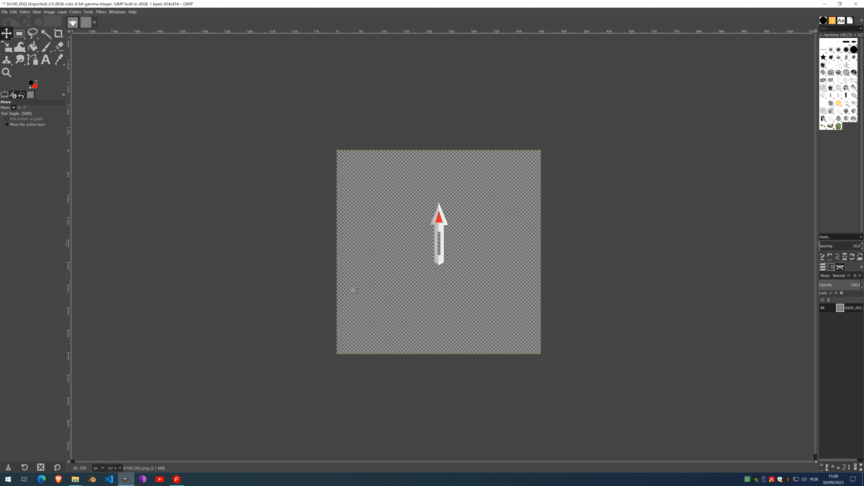
Switch back to Facemaker, dismiss the export message and apply Crop to content to the arrow hand
click(180, 481)
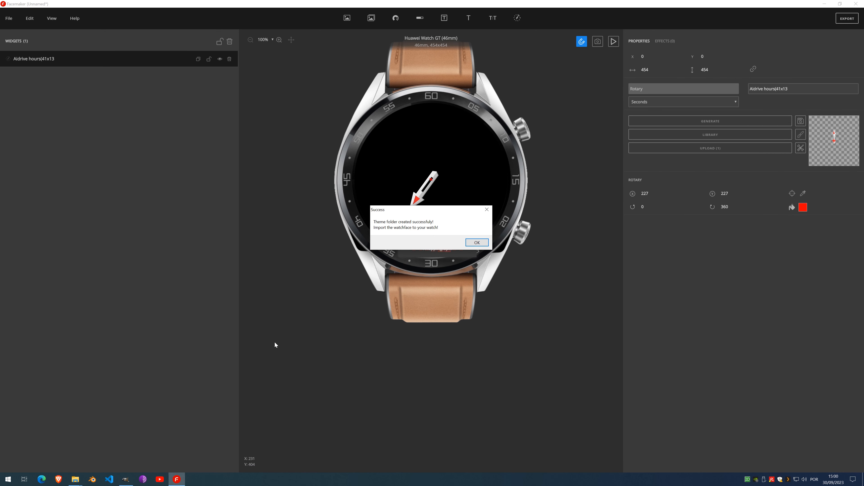
click(472, 244)
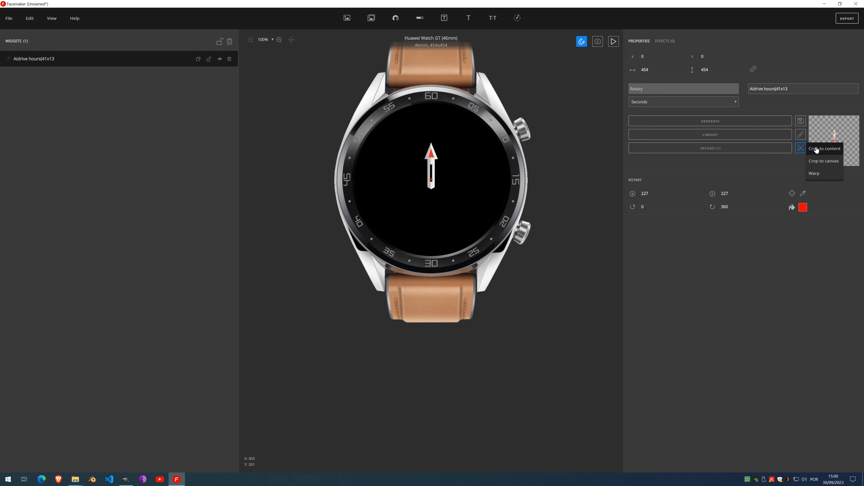
click(820, 150)
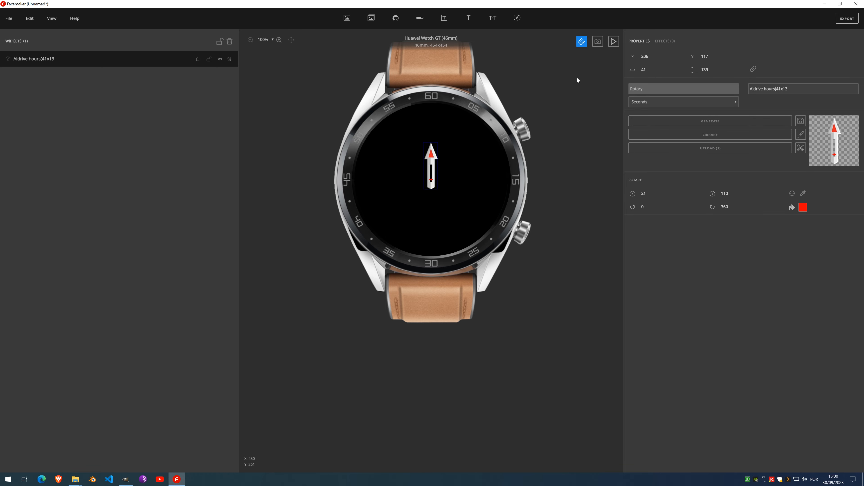
Export the watch face again with the content-cropped hand and open its watchface\res folder
click(846, 19)
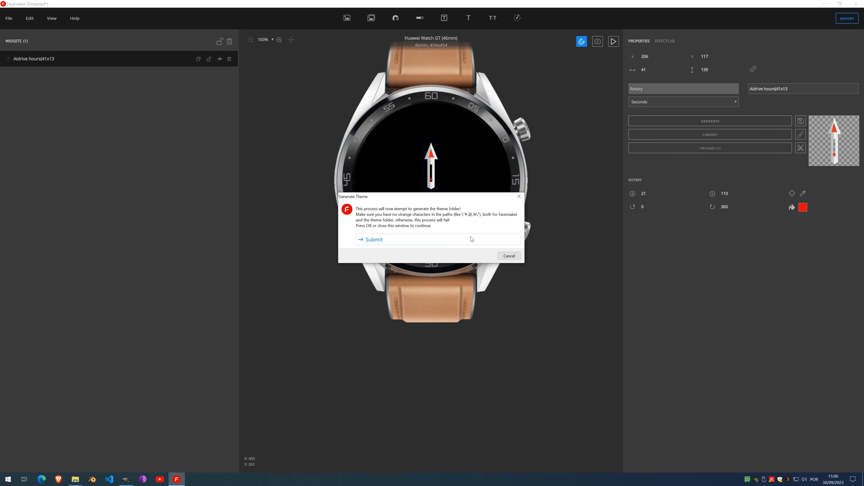
click(470, 237)
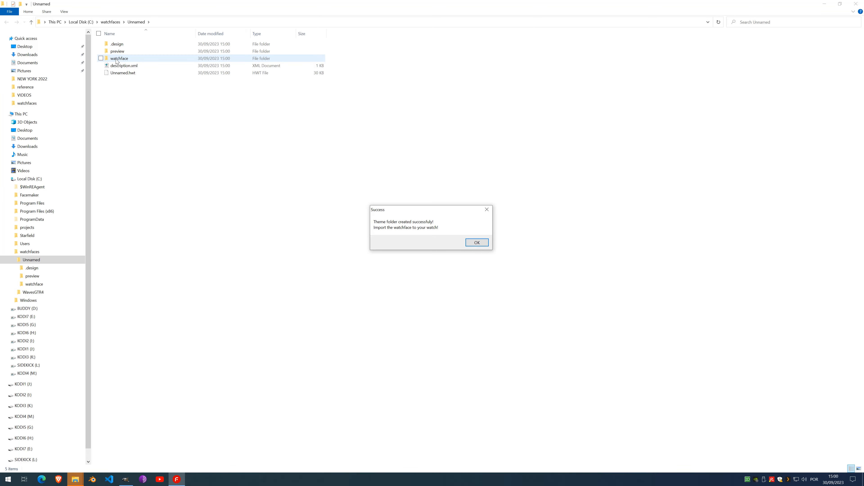
double_click(116, 59)
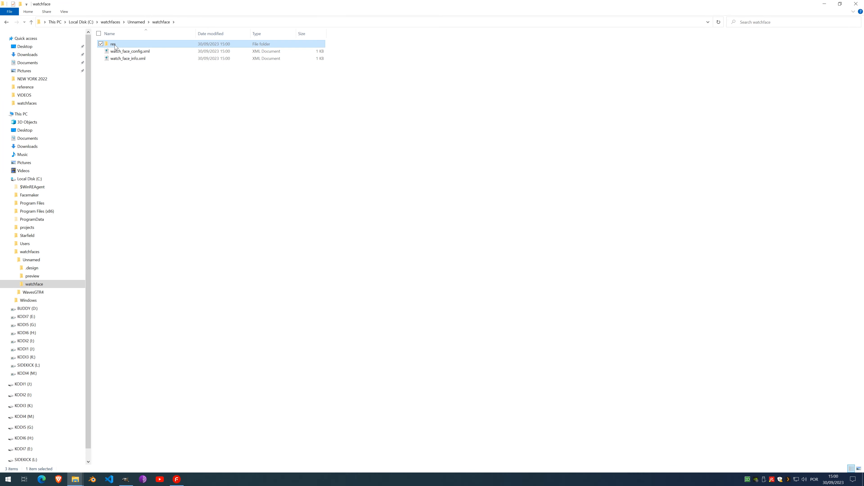
double_click(115, 44)
Open the newly exported, content-cropped A100_002.png in GIMP and view it enlarged
click(150, 52)
right_click(151, 53)
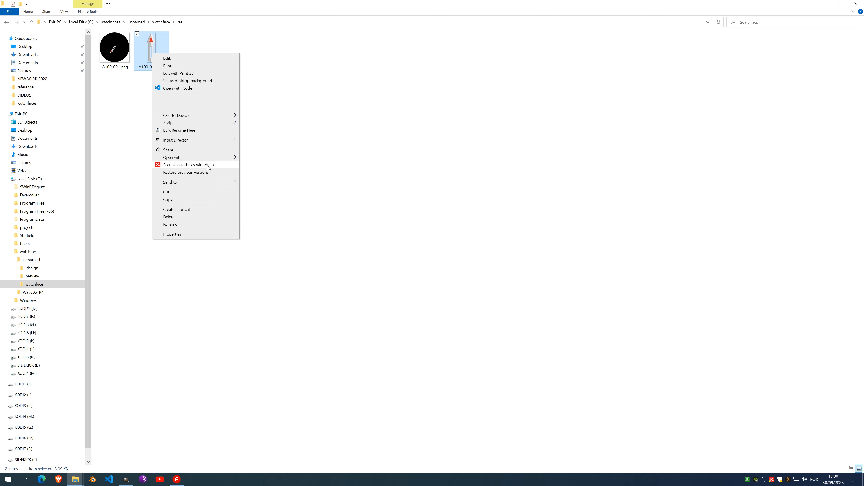
mouse_move(210, 160)
click(253, 158)
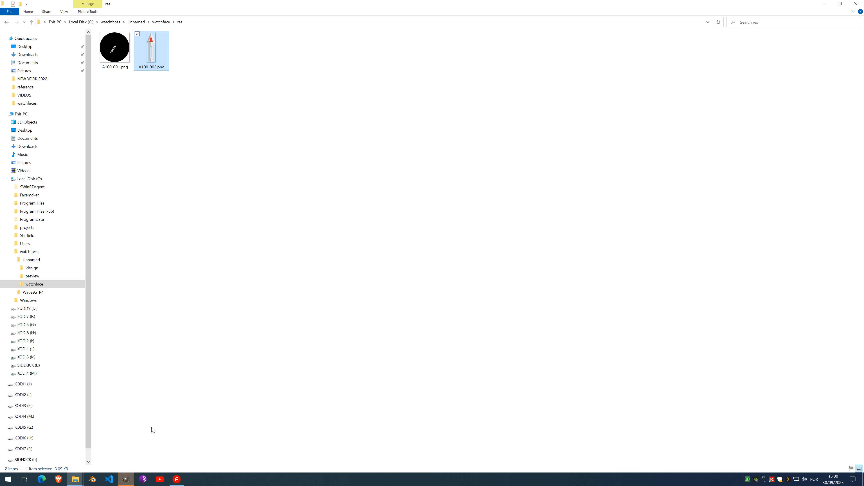
click(127, 483)
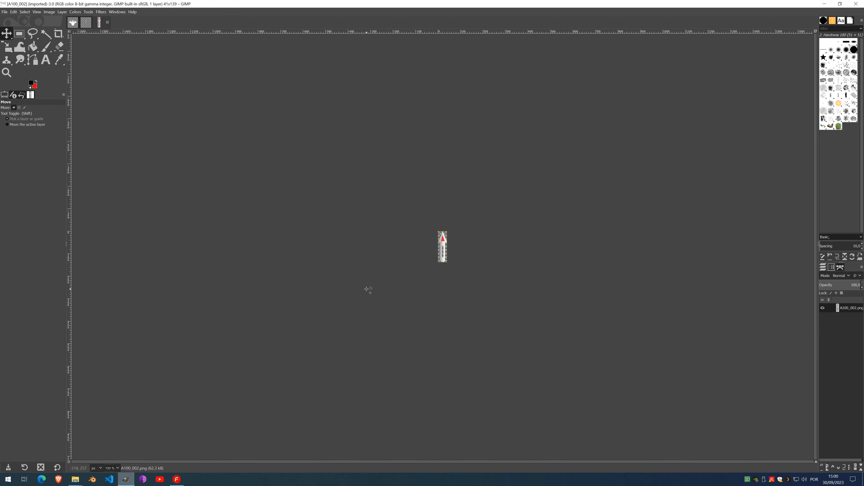
scroll(473, 235, up, 4)
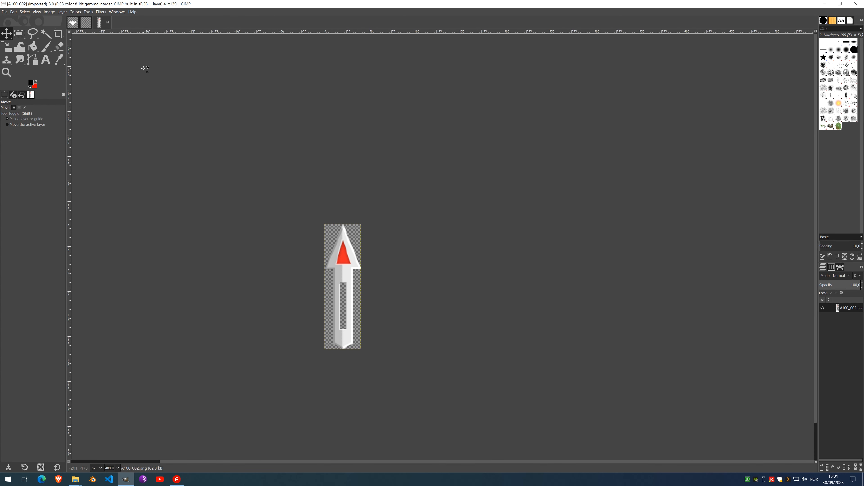
Compare the full-canvas and content-cropped versions of the exported hand image in GIMP
click(86, 26)
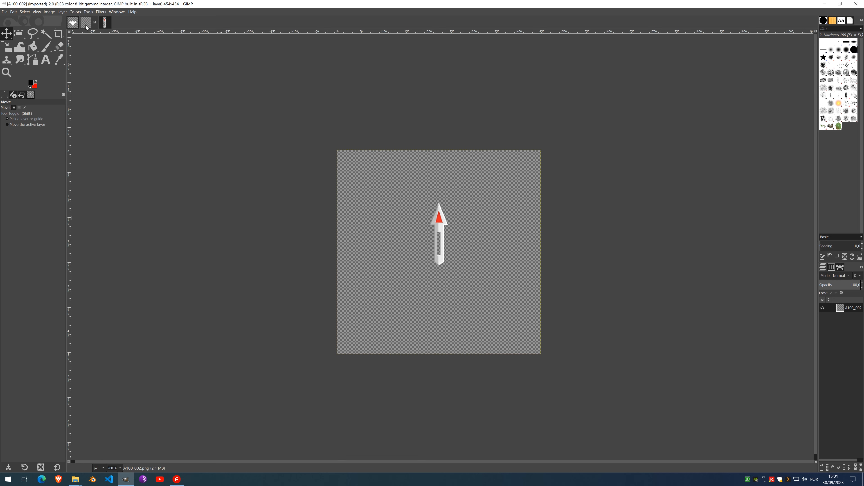
click(103, 27)
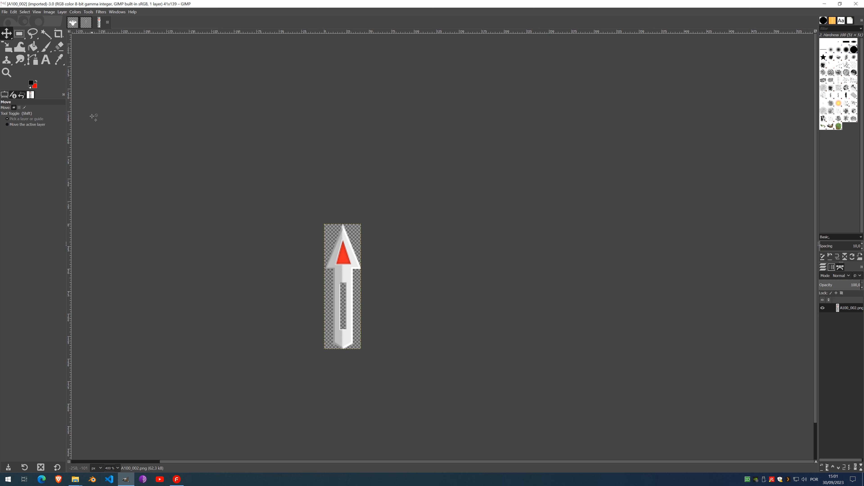
click(87, 22)
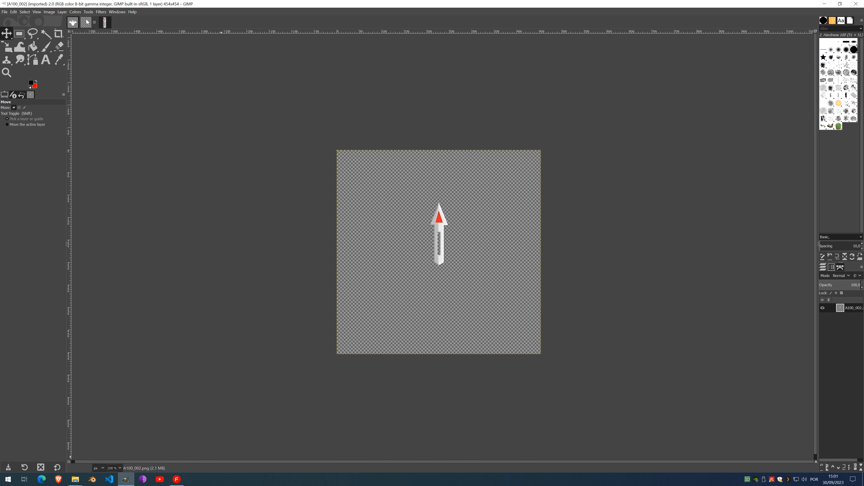
Return to Facemaker, dismiss the export message, and apply Crop to canvas followed by Crop to content to the arrow hand
click(177, 479)
click(480, 243)
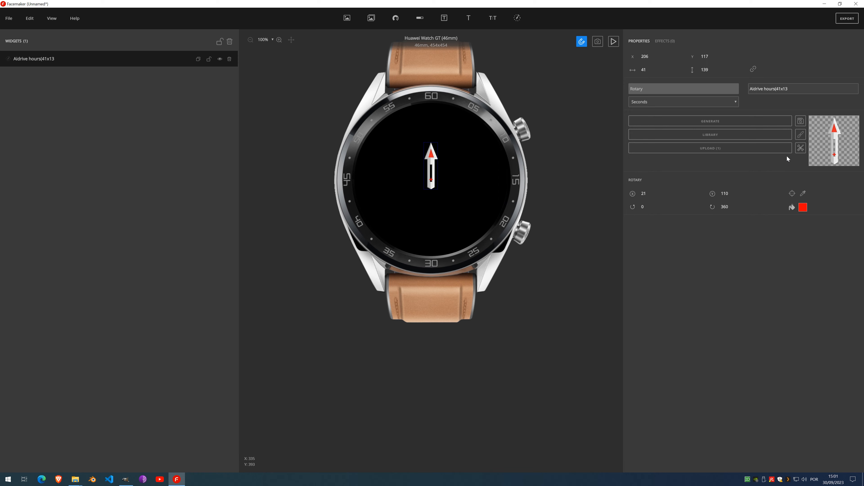
click(800, 148)
click(824, 161)
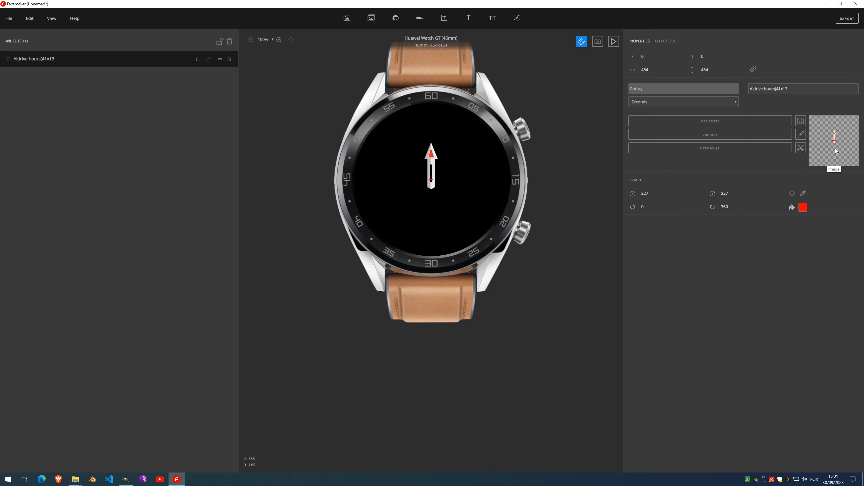
click(800, 148)
click(819, 153)
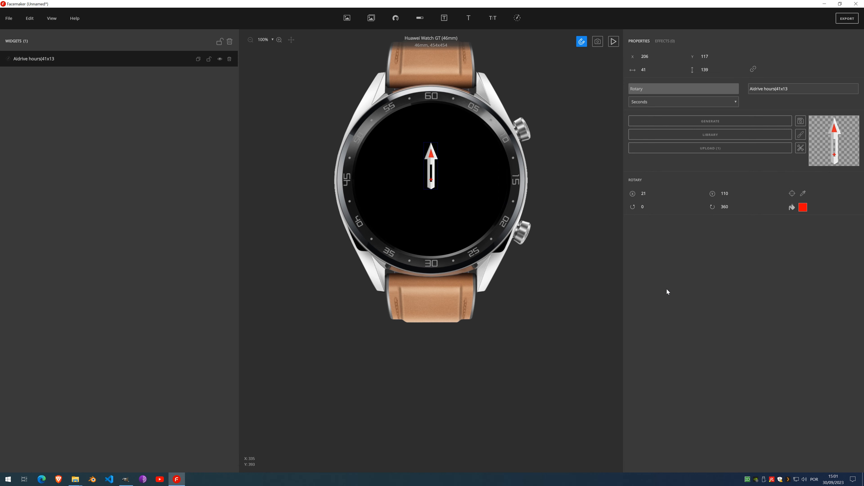
Replace the arrow hand widget with a new empty image widget and clone it six times
click(230, 59)
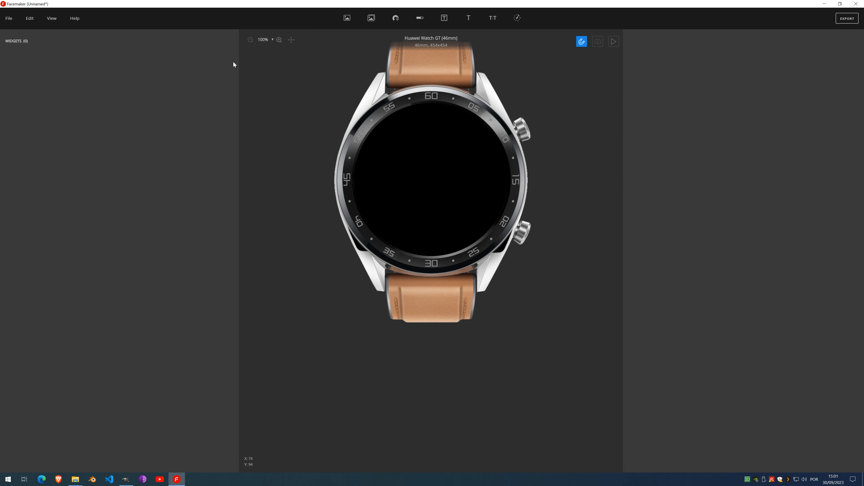
click(344, 19)
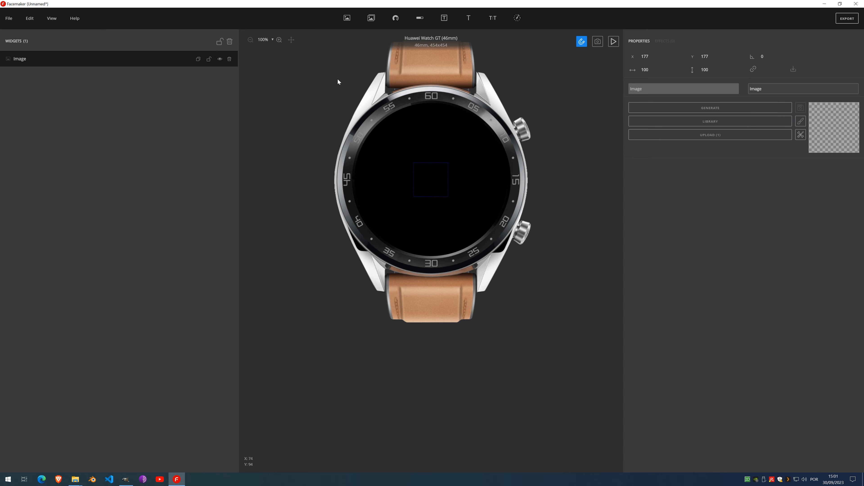
click(198, 59)
click(198, 59)
click(199, 59)
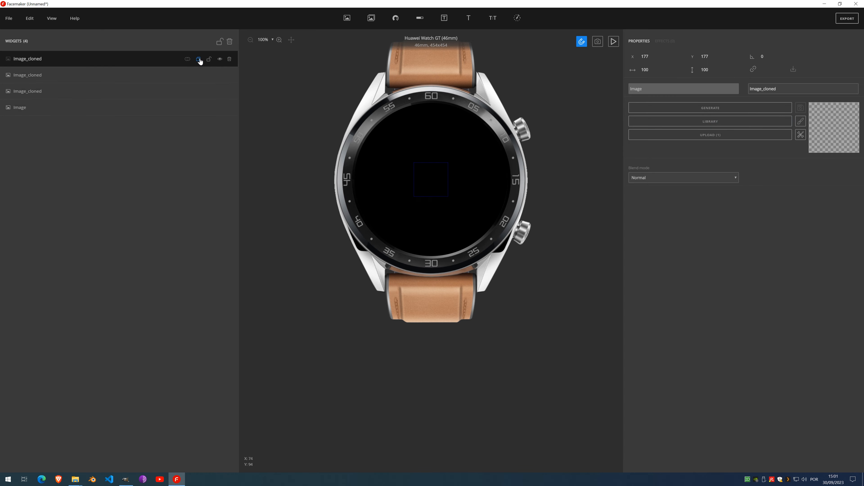
click(198, 59)
click(198, 59)
click(199, 59)
Assign the Audi logo from the library to the original image widget and move the topmost empty clone to X 149, Y 67
click(91, 155)
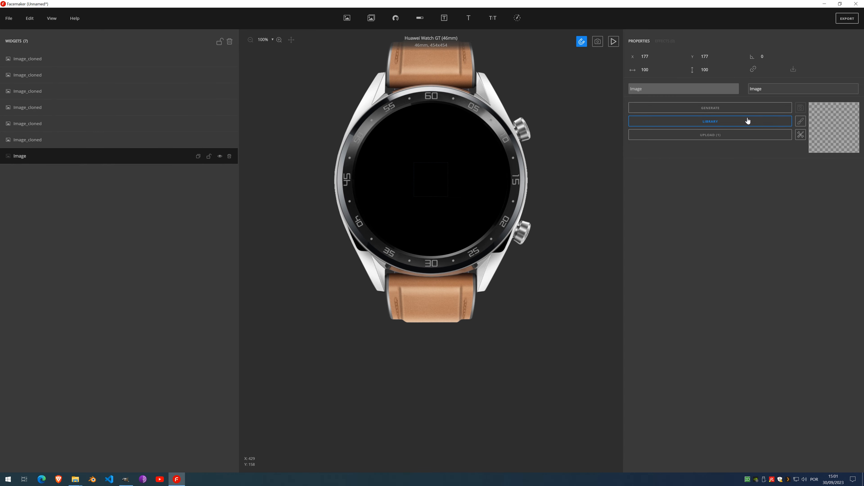
click(799, 123)
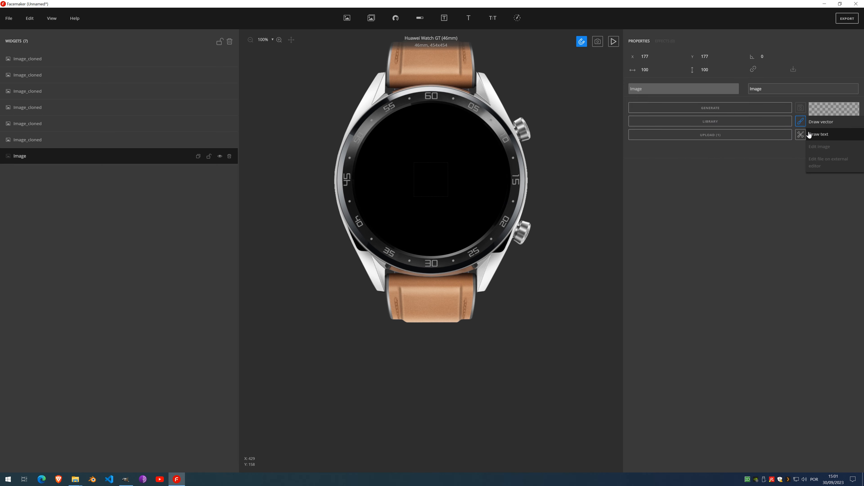
click(752, 123)
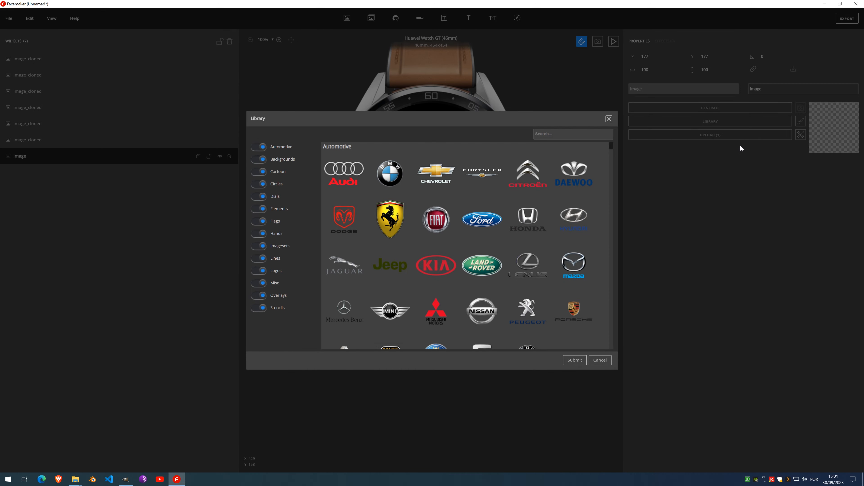
double_click(343, 172)
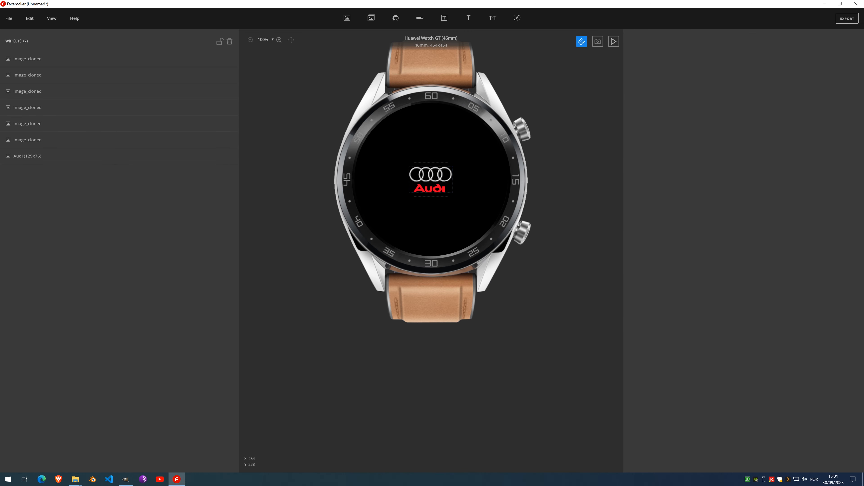
drag(417, 181, 426, 144)
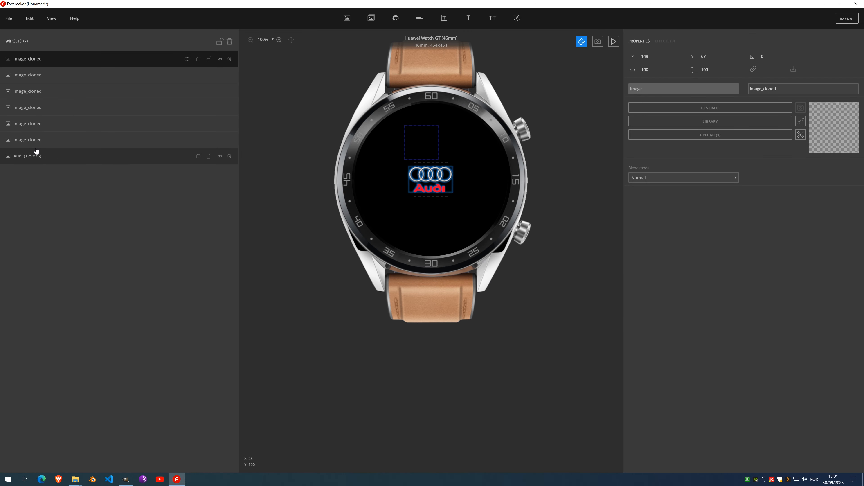
Assign the library's BMW logo to the empty clone directly above Audi and the Chevrolet logo to the clone above that
click(34, 140)
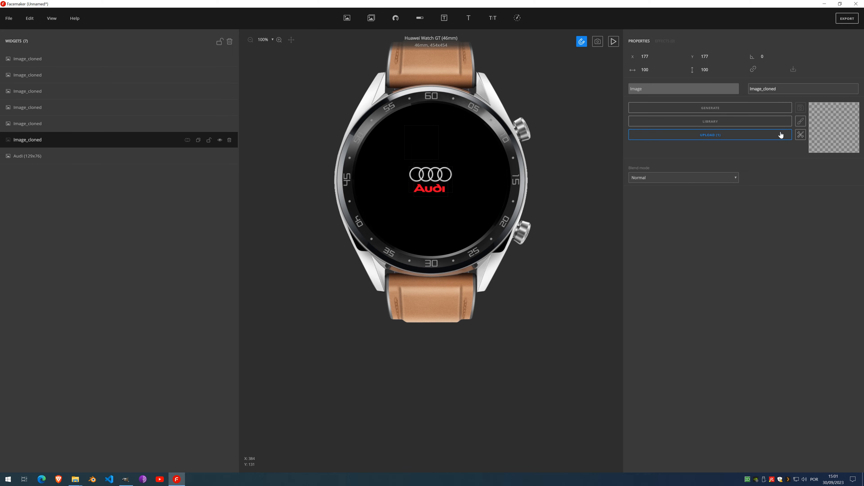
click(758, 125)
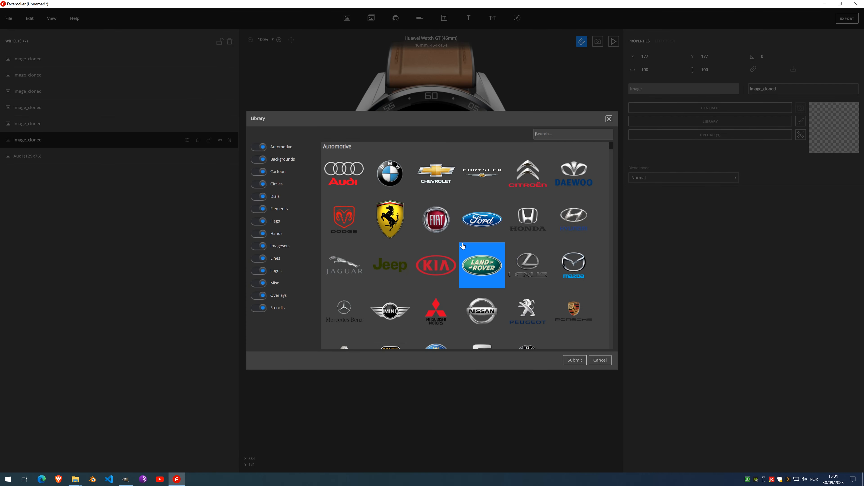
double_click(389, 172)
click(54, 125)
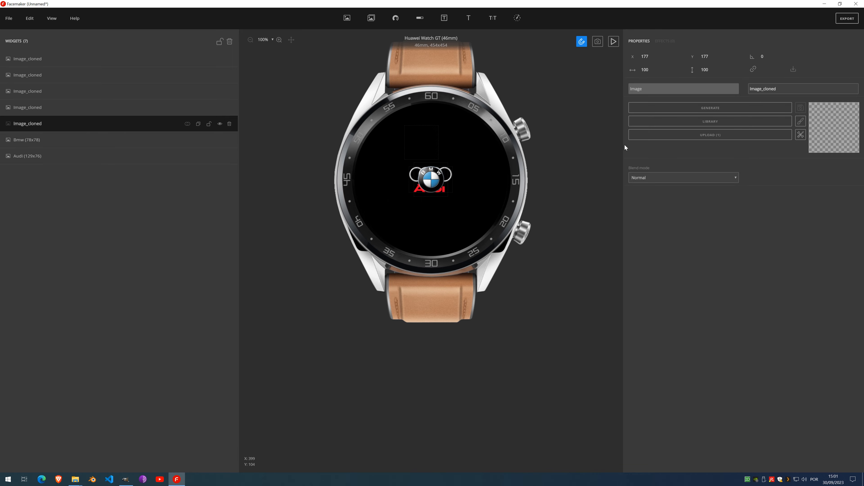
click(691, 123)
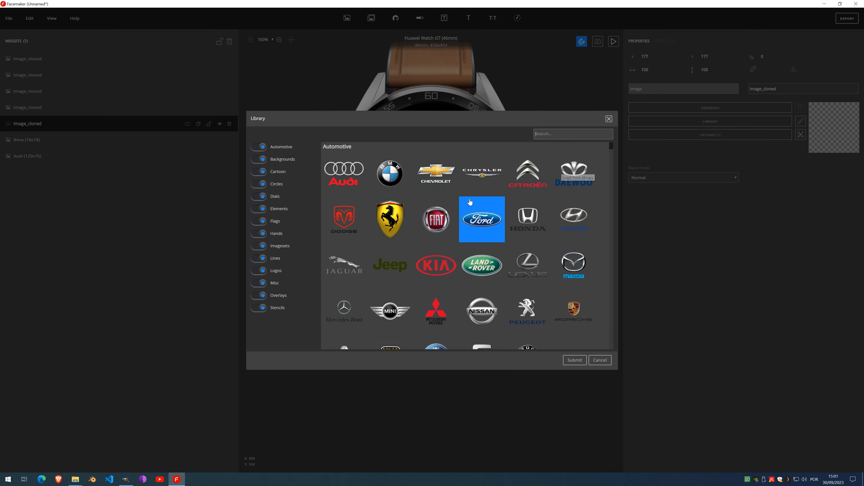
double_click(431, 163)
Assign the Citroen and Daewoo logos from the library to the next two empty clones above Chevrolet
click(96, 109)
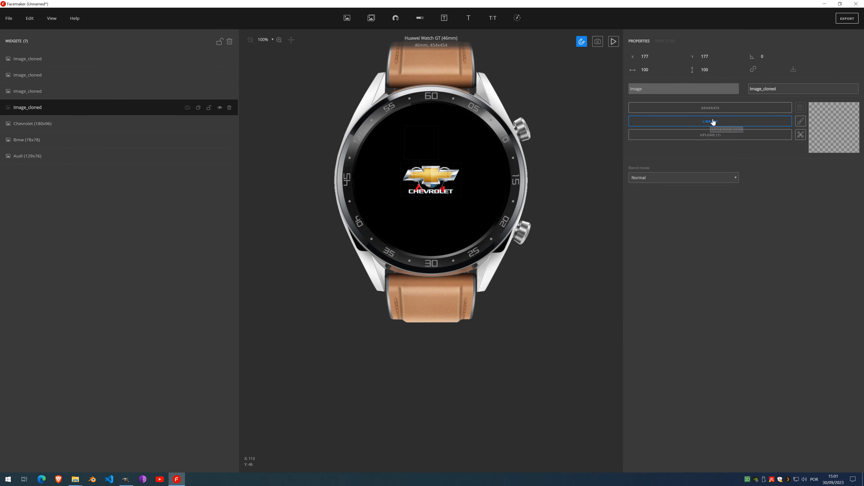
click(751, 122)
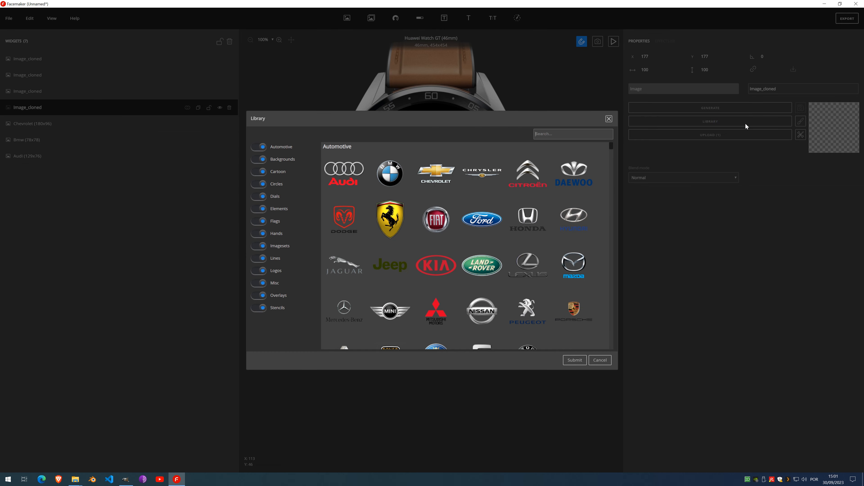
double_click(527, 173)
click(64, 91)
click(728, 122)
double_click(585, 173)
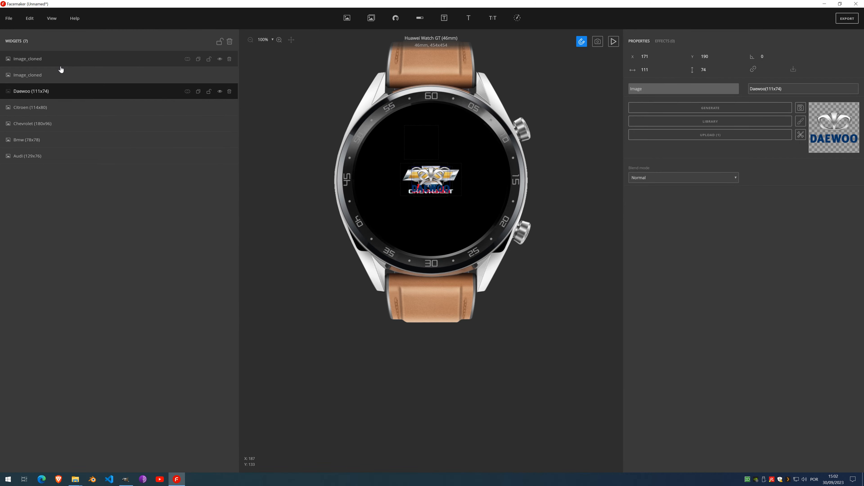
Assign the Dodge and Fiat logos from the library to the last two empty clones, with Fiat on the topmost one
click(62, 74)
click(722, 122)
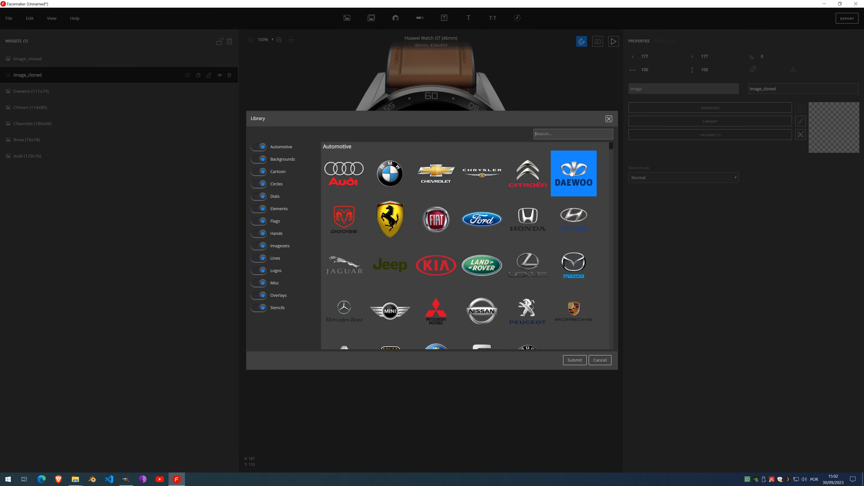
click(346, 219)
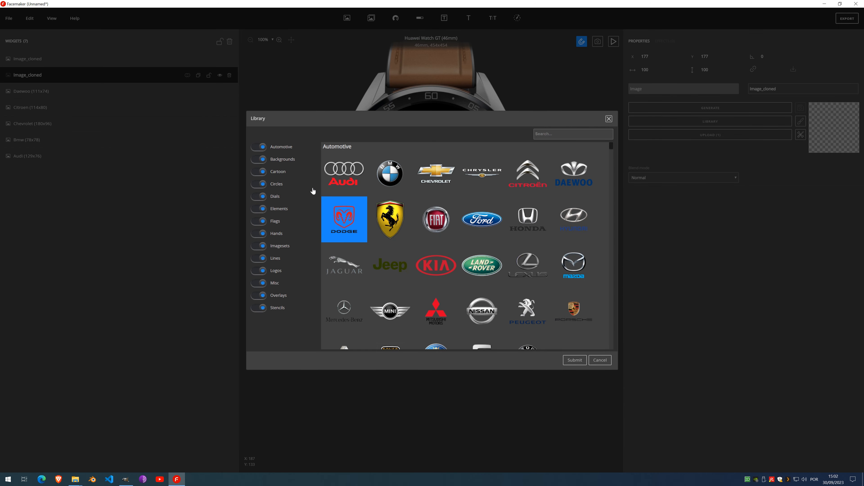
double_click(342, 223)
click(50, 60)
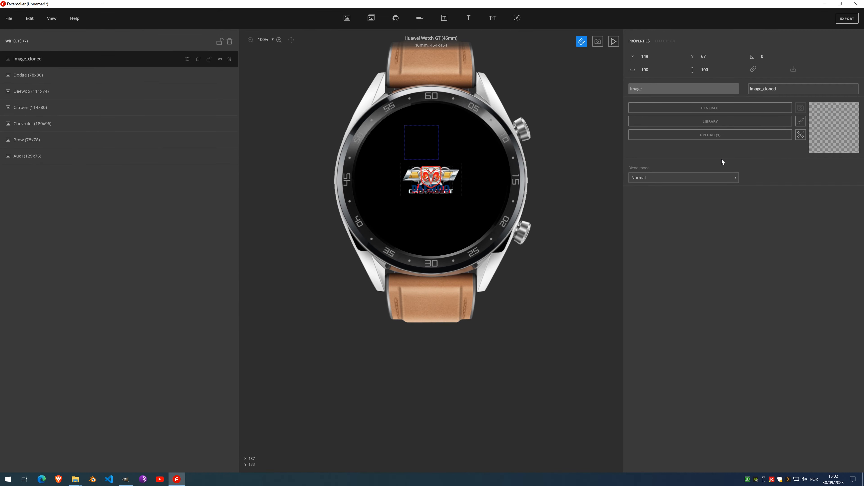
click(720, 122)
click(436, 219)
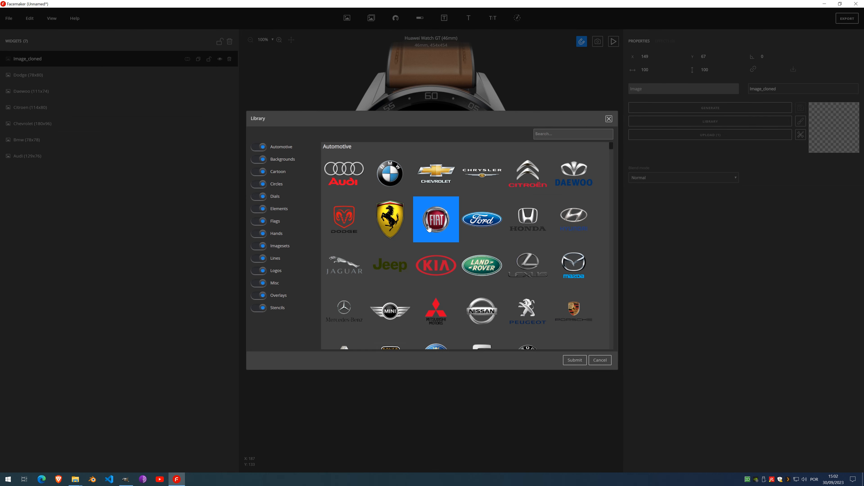
double_click(433, 222)
Spread the logos around the dial with Audi in the centre, BMW at about X 188, Y 358 and Fiat at about X 51, Y 280
mouse_move(430, 179)
mouse_down()
mouse_move(384, 220)
mouse_move(430, 128)
mouse_move(373, 152)
mouse_up()
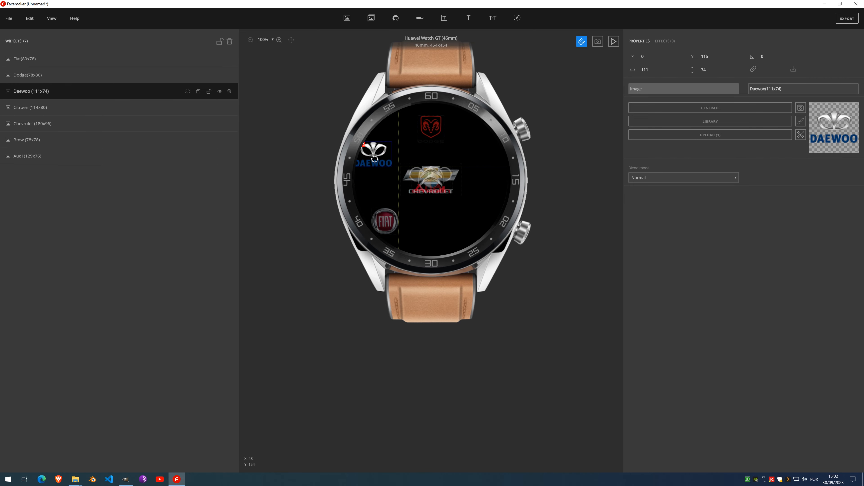
drag(431, 177, 477, 144)
drag(457, 179, 501, 214)
drag(430, 179, 431, 236)
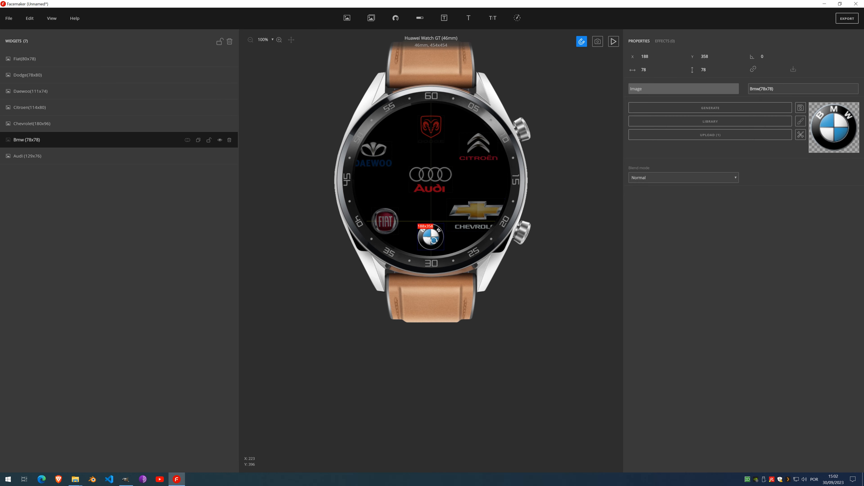
drag(434, 180, 434, 180)
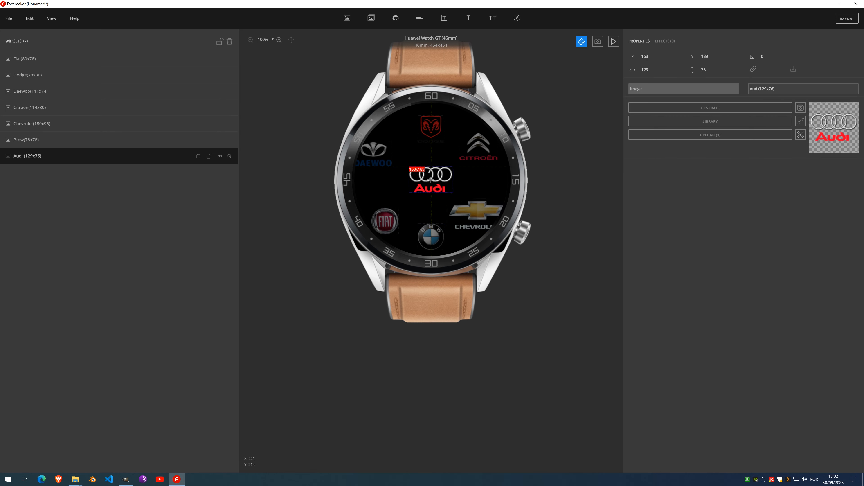
drag(484, 219, 483, 215)
drag(379, 220, 379, 209)
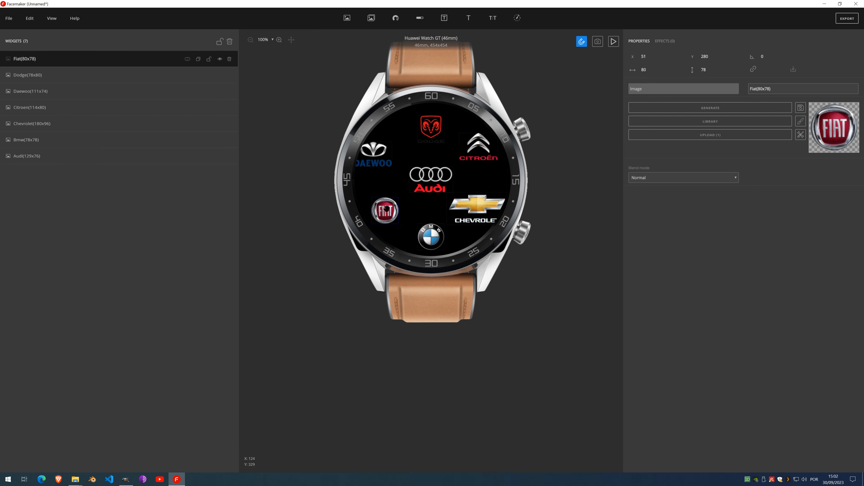
Run the Image optimizer on the watch face images and close its messages
click(28, 18)
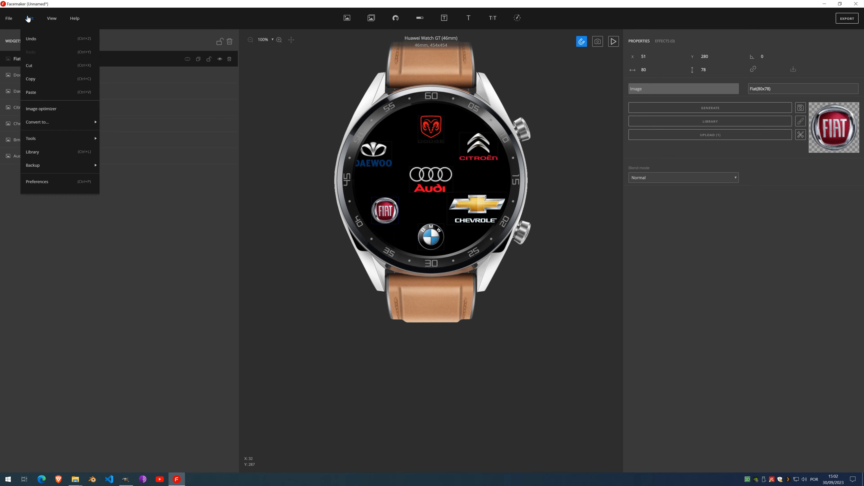
click(45, 110)
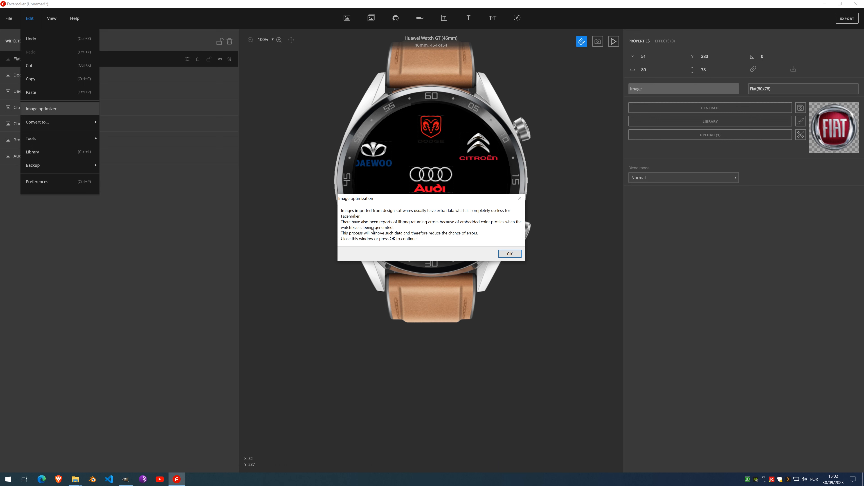
click(510, 253)
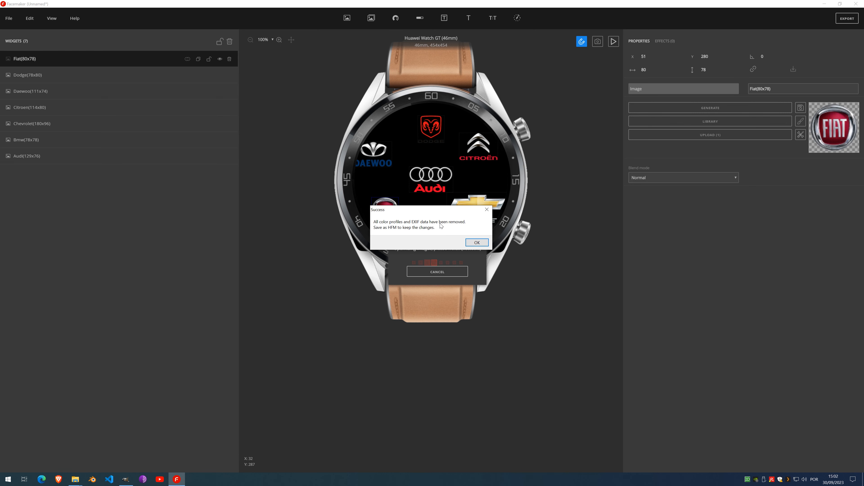
click(476, 243)
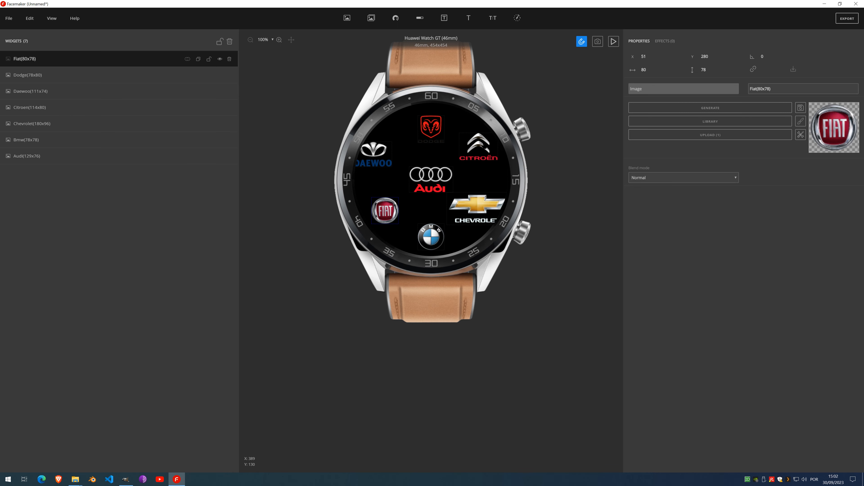
Rearrange the logos on the dial, with Citroen at about X 307, Y 87, Daewoo at X 36, Y 118 and Audi at X 164, Y 178
drag(485, 147, 485, 150)
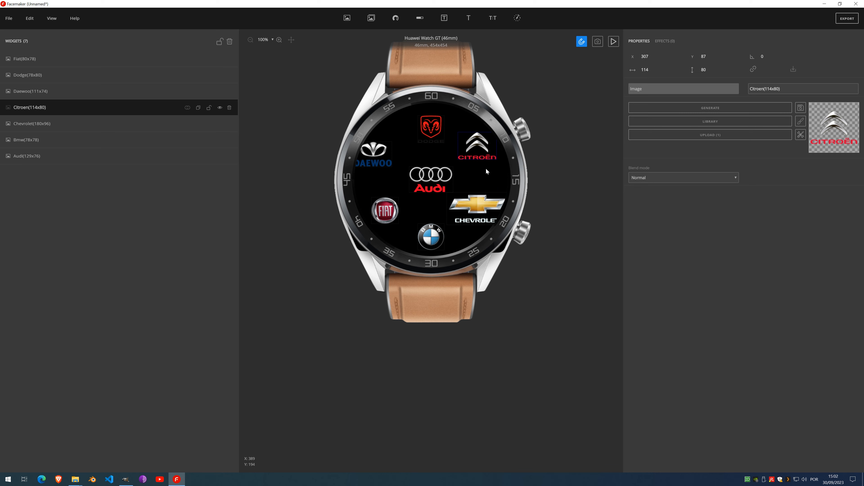
mouse_move(430, 180)
mouse_down()
mouse_move(431, 191)
mouse_move(432, 180)
mouse_up()
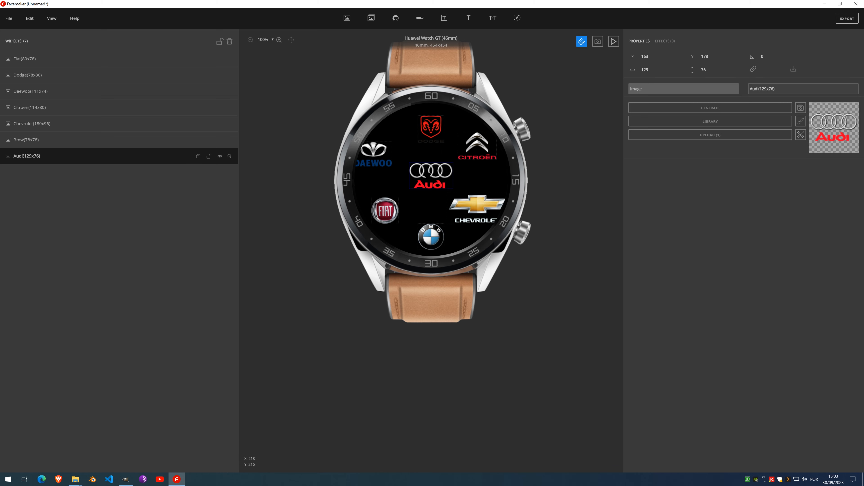
drag(380, 155, 391, 155)
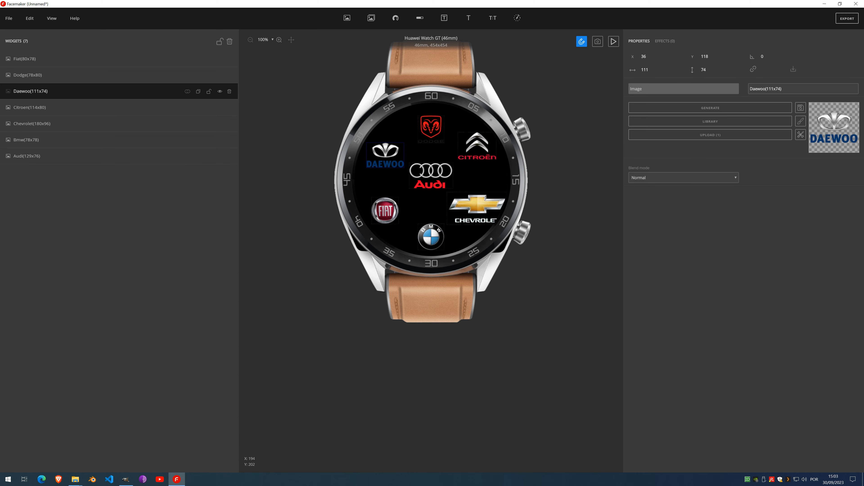
drag(484, 210, 484, 205)
drag(428, 239, 389, 205)
drag(432, 172, 432, 175)
drag(436, 135, 424, 132)
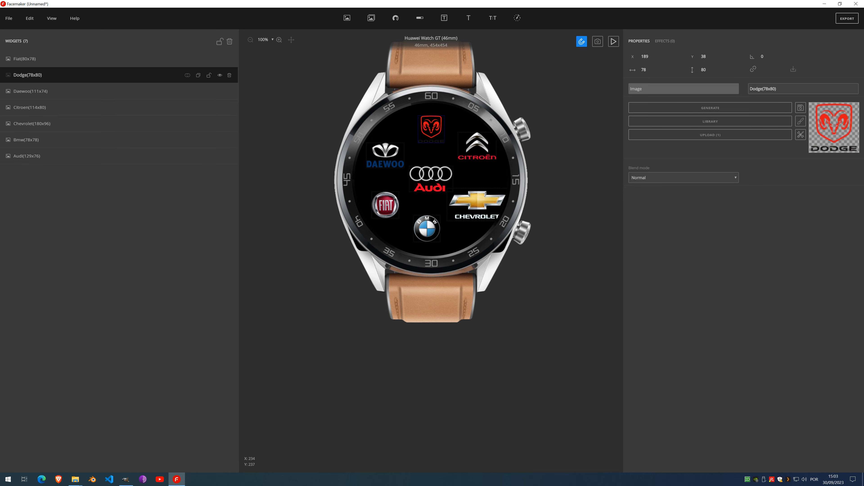
drag(433, 184, 434, 180)
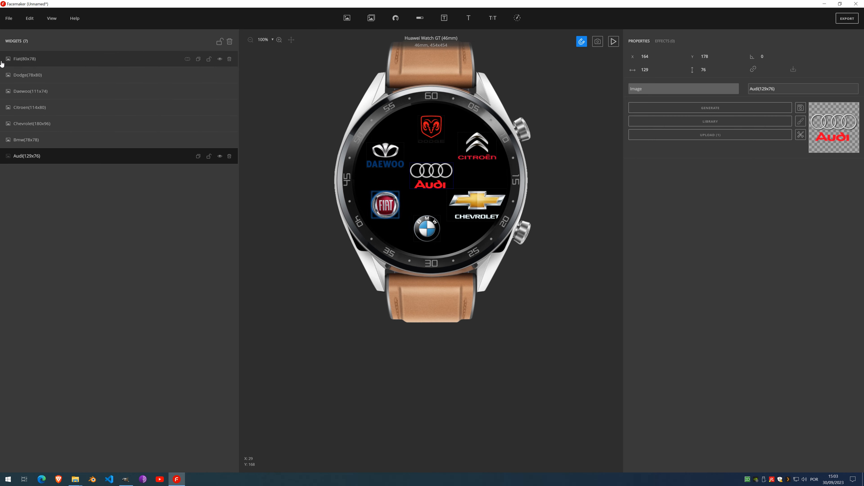
Delete all seven logo widgets from the watch face
click(229, 60)
click(229, 59)
click(229, 59)
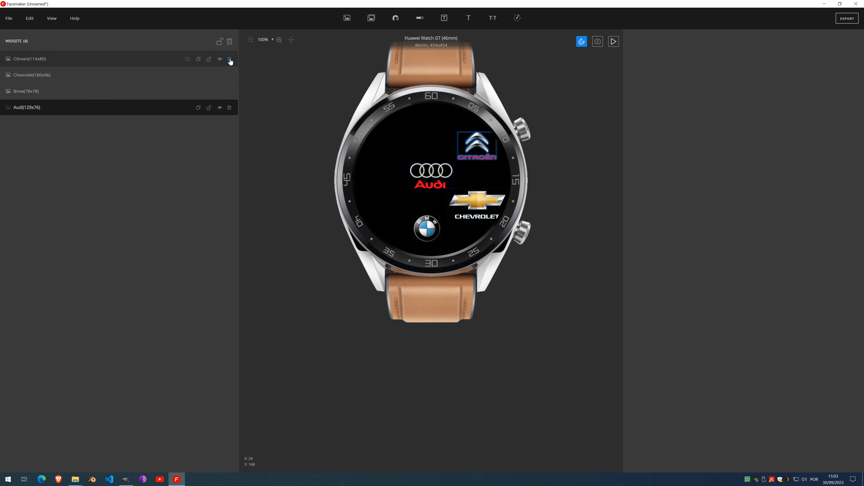
click(229, 59)
click(229, 59)
click(230, 60)
click(230, 59)
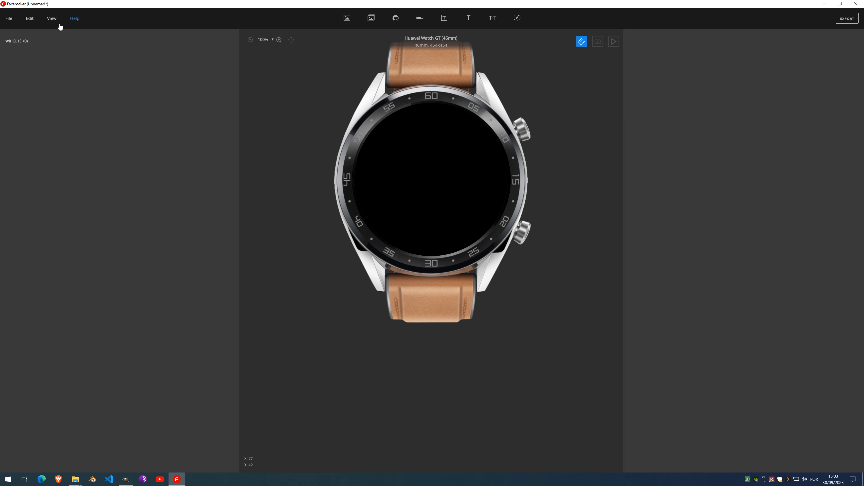
click(9, 18)
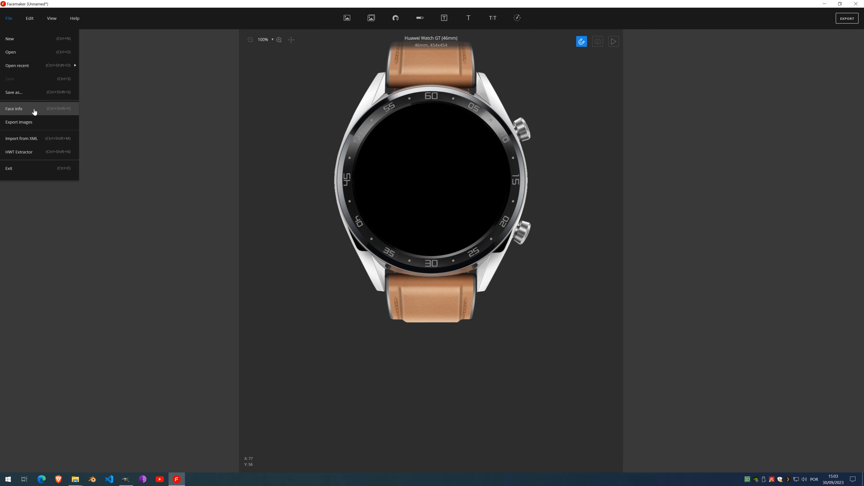
mouse_move(31, 68)
mouse_move(142, 81)
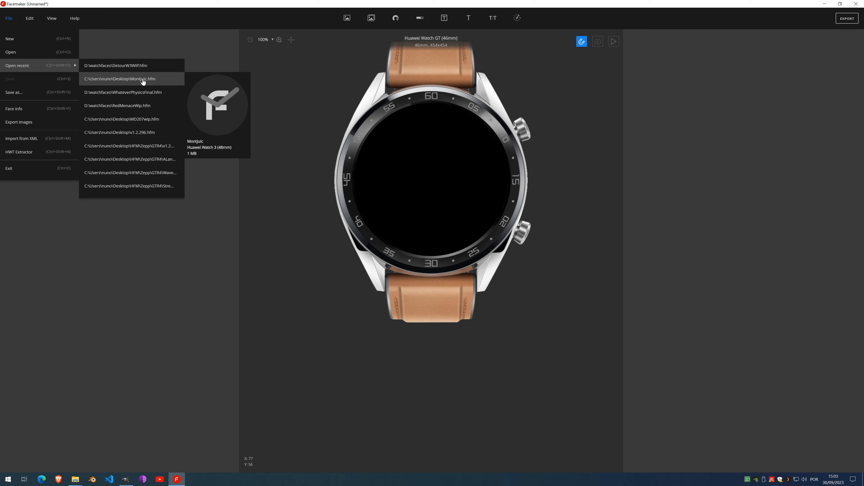
click(290, 68)
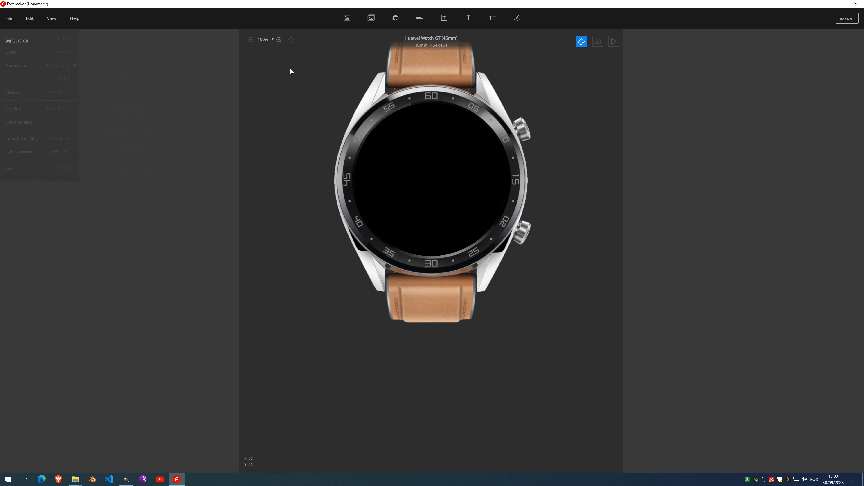
Enable PNG Quant in the Compression preferences and move the preferences dialog lower to uncover the watch
click(33, 24)
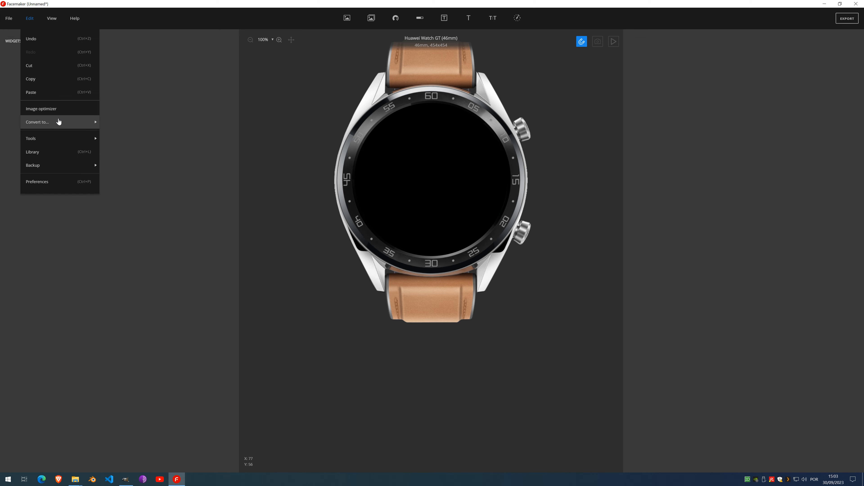
click(50, 182)
drag(396, 17, 391, 145)
click(373, 163)
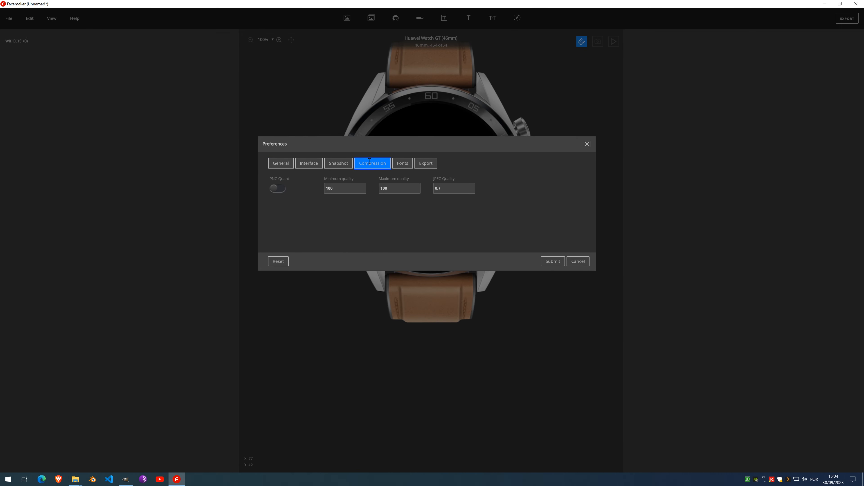
drag(376, 143, 379, 169)
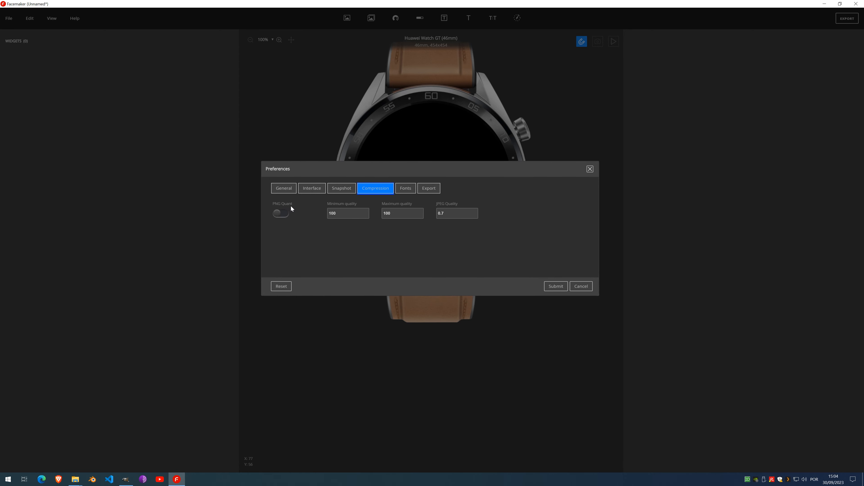
click(281, 213)
drag(434, 169, 433, 191)
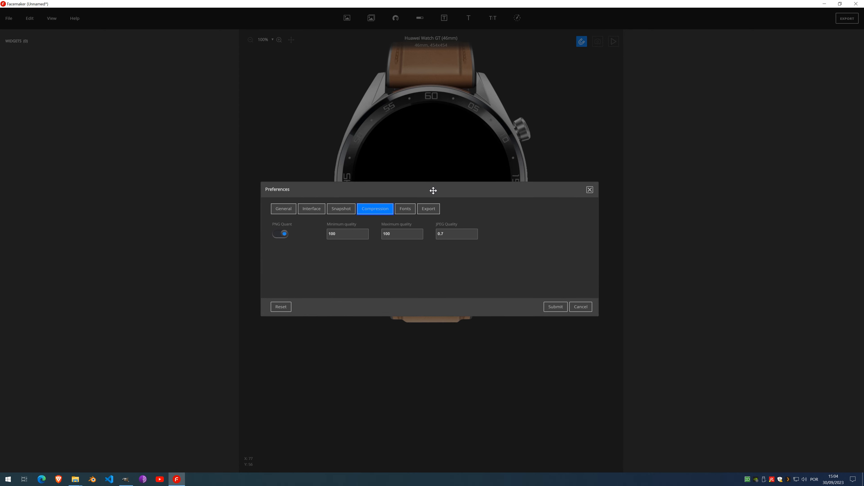
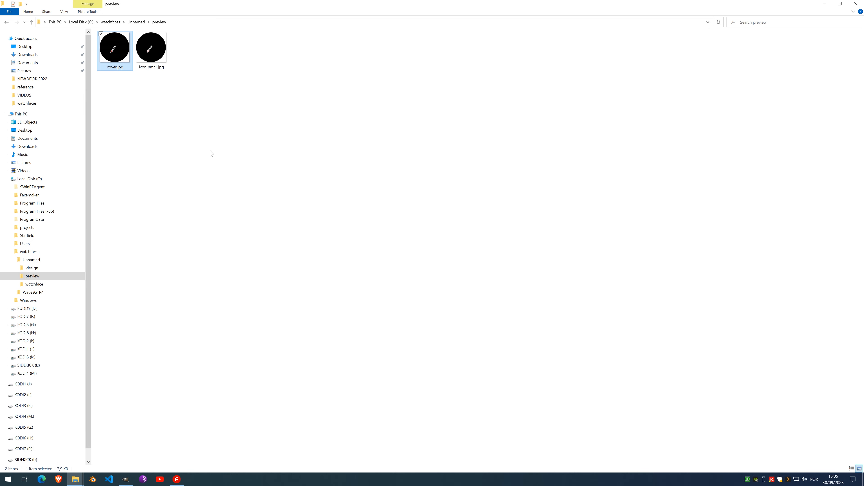
In File Explorer, check the file size of icon_small.jpg in the Unnamed watch face's preview folder
click(159, 37)
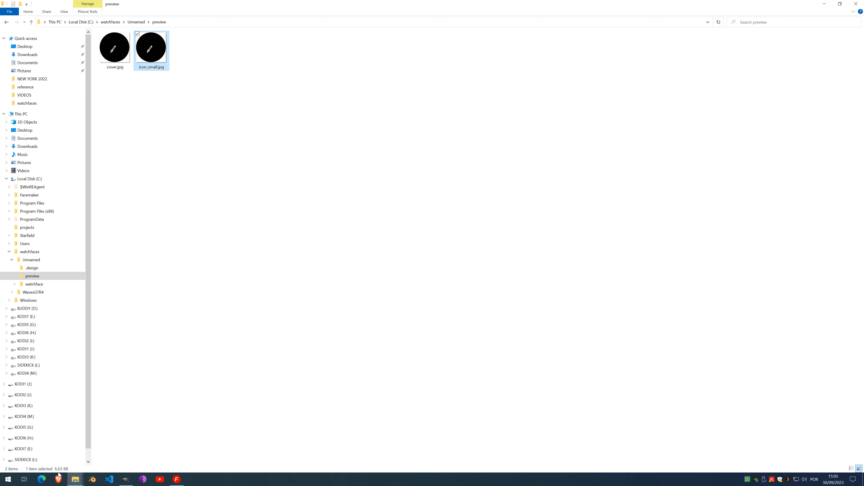
click(75, 480)
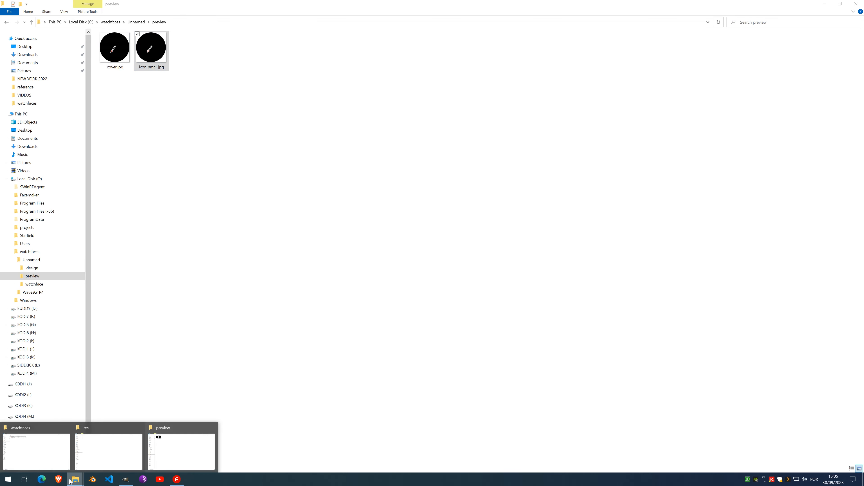
click(27, 459)
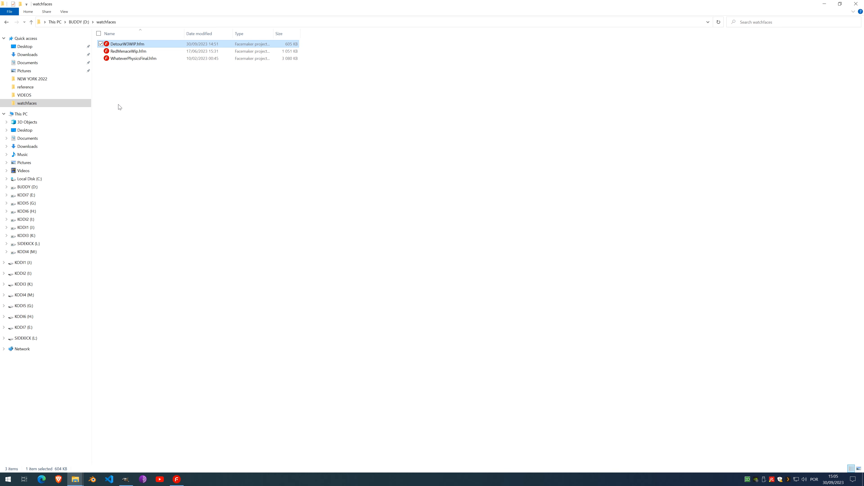
double_click(138, 52)
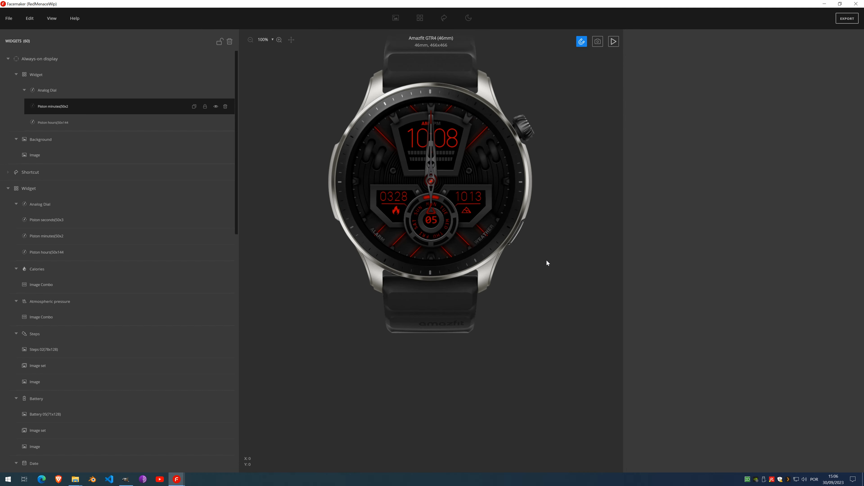
click(855, 4)
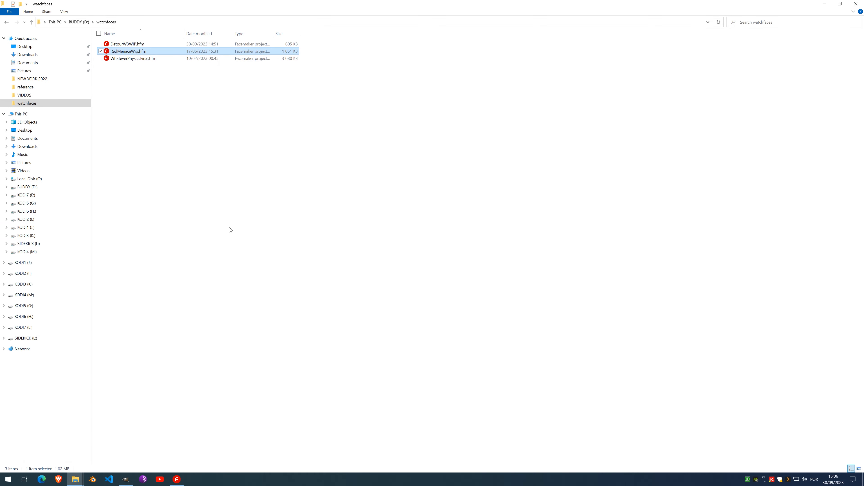
Return to the Unnamed project in Facemaker, close Face info, and enable PNG Quant in the Compression preferences
click(176, 479)
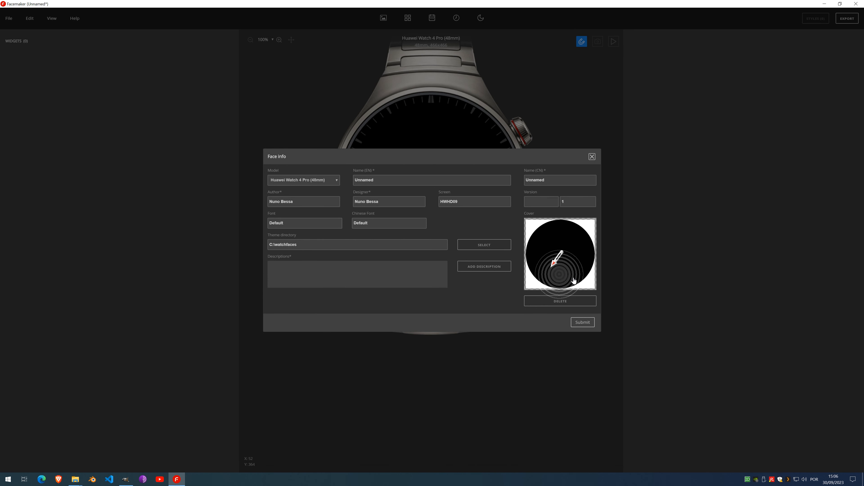
click(592, 157)
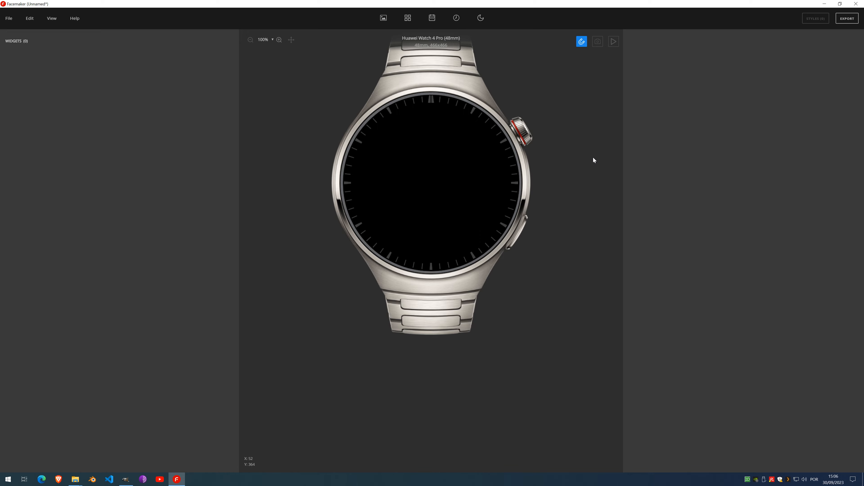
click(29, 18)
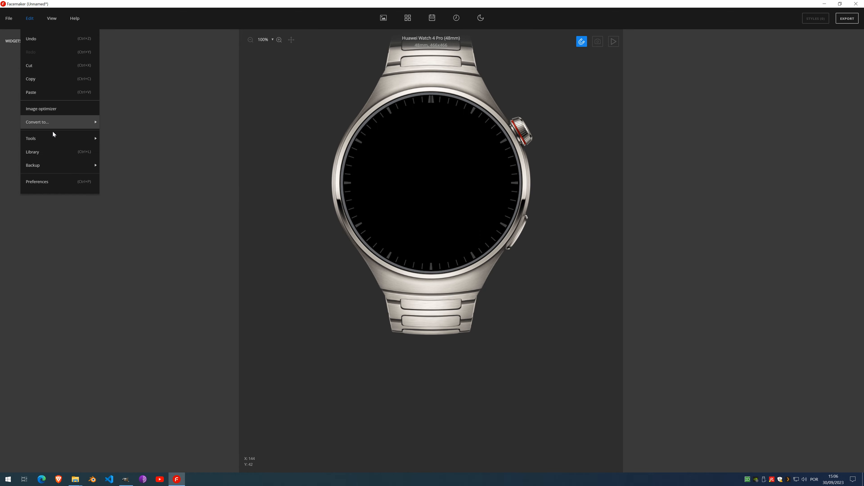
click(55, 184)
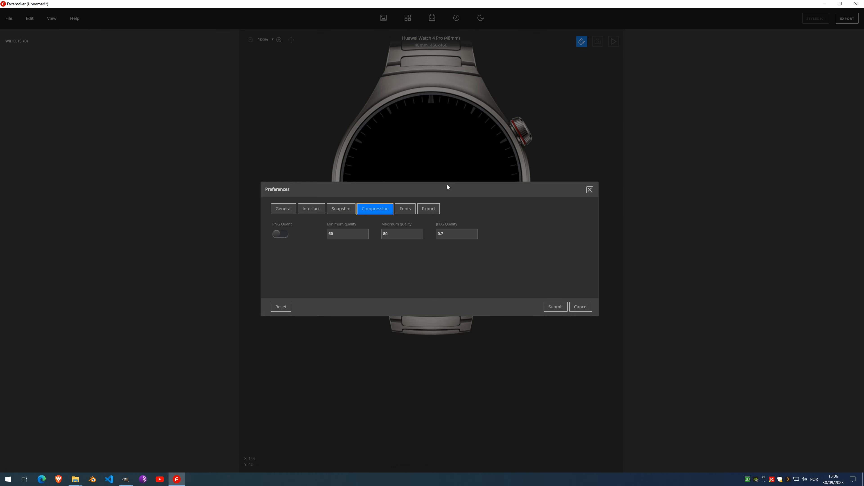
click(281, 234)
mouse_move(425, 186)
mouse_down()
mouse_move(476, 185)
mouse_move(414, 213)
mouse_move(420, 189)
mouse_move(412, 191)
mouse_up()
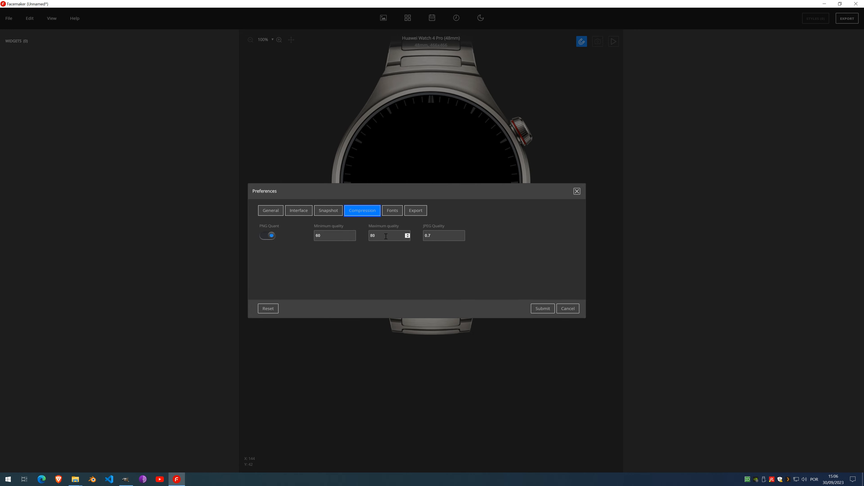
double_click(438, 235)
Check the file sizes of cover.jpg and icon_small.jpg in the preview folder, and close the preferences without submitting
mouse_move(75, 478)
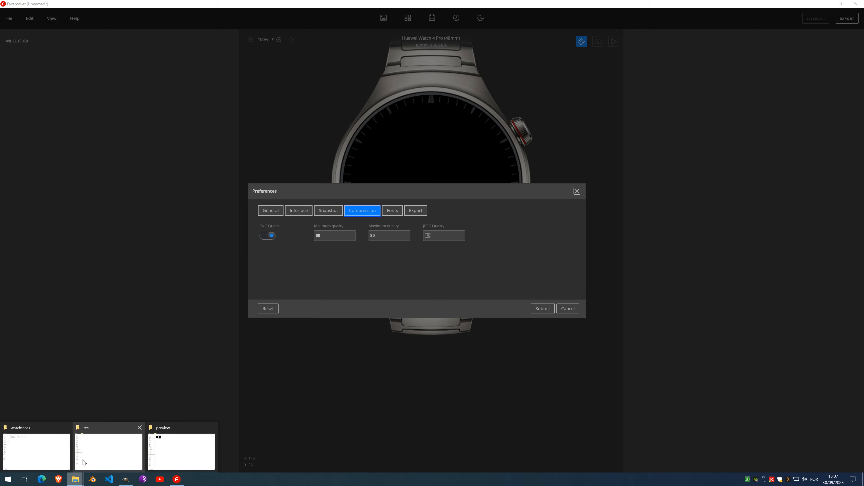
click(163, 458)
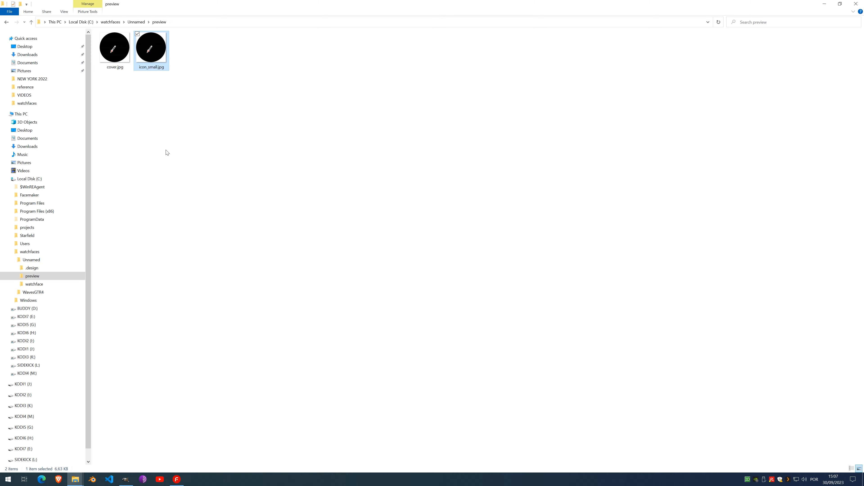
click(124, 59)
click(150, 56)
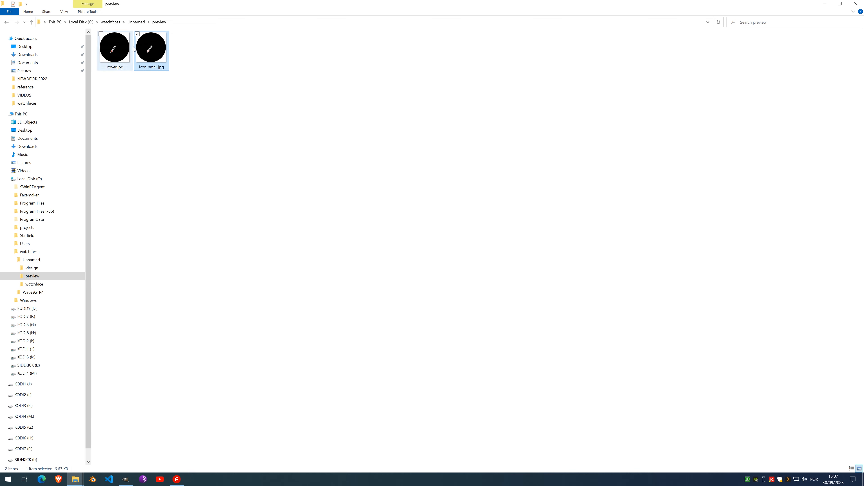
click(824, 4)
click(577, 191)
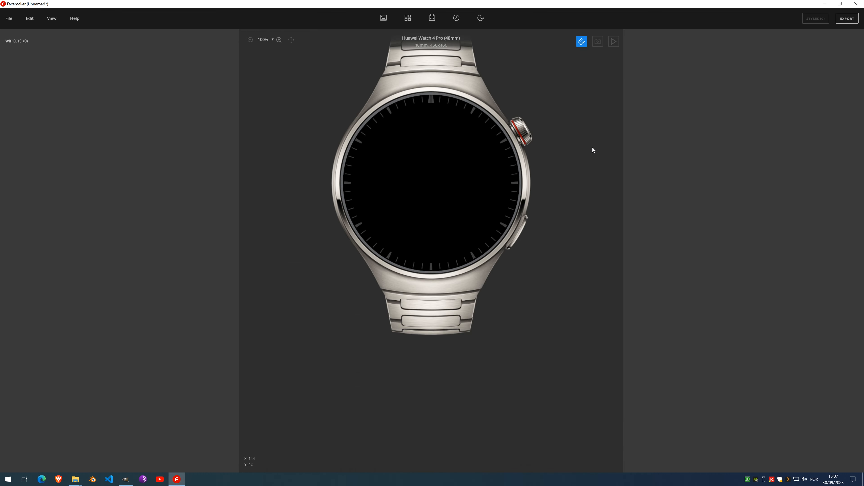
Clear the open windows off the desktop and open the Montjuic project file stored there in Facemaker
key(alt+Tab)
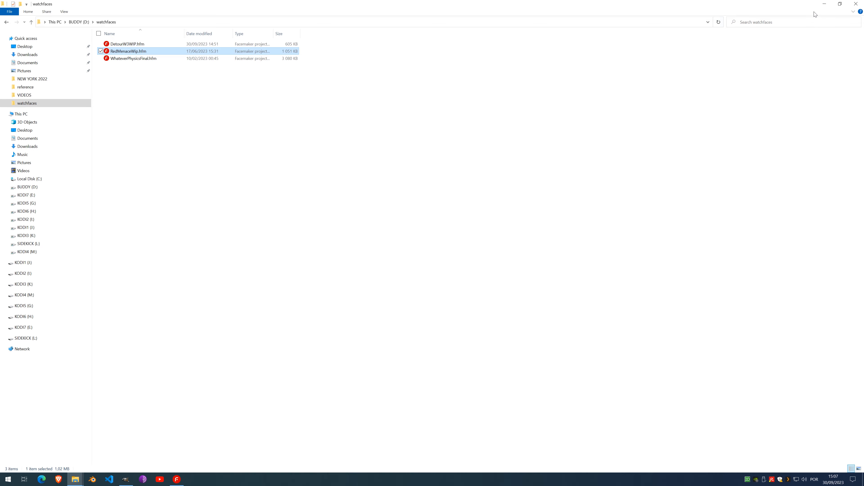
click(824, 5)
click(830, 6)
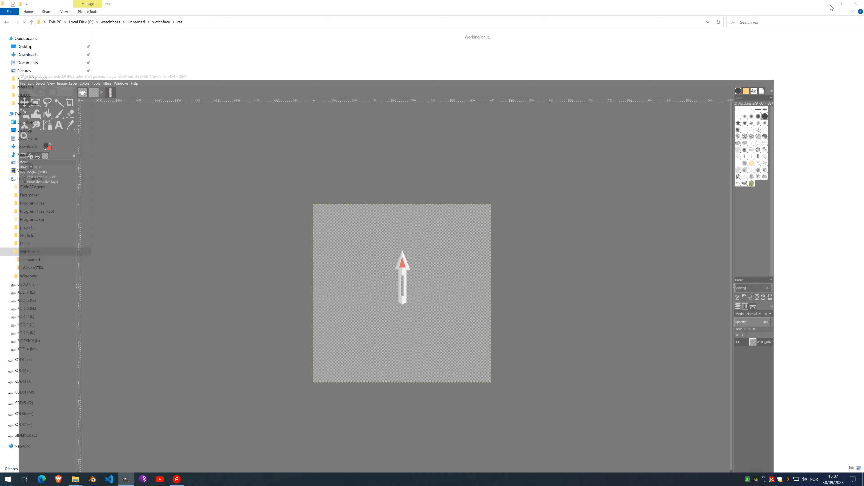
click(824, 4)
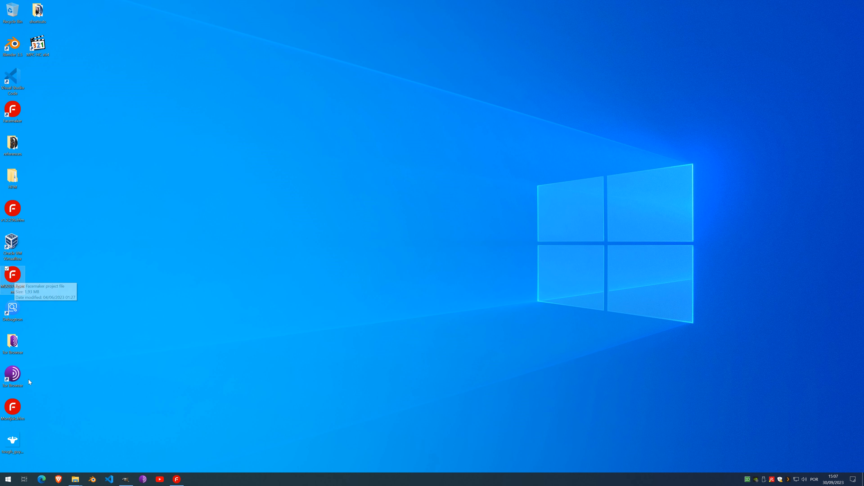
double_click(12, 407)
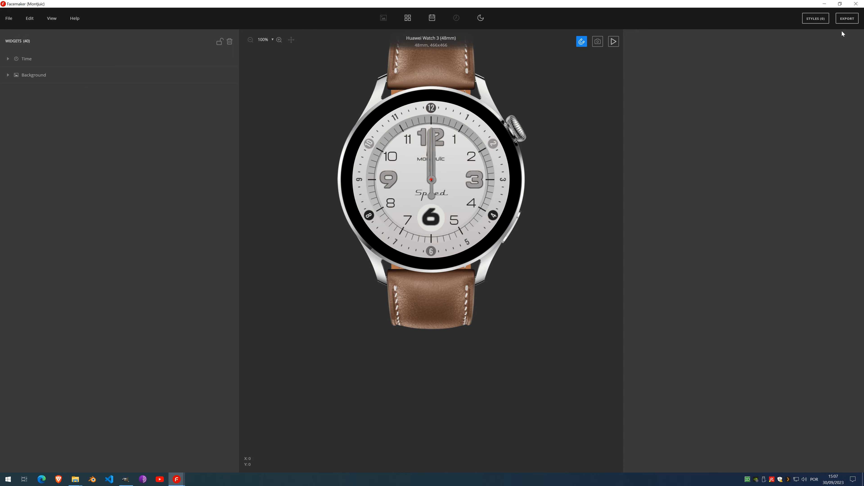
Try to export the Montjuic watch face, and add an Always-on display widget containing a Background
click(847, 18)
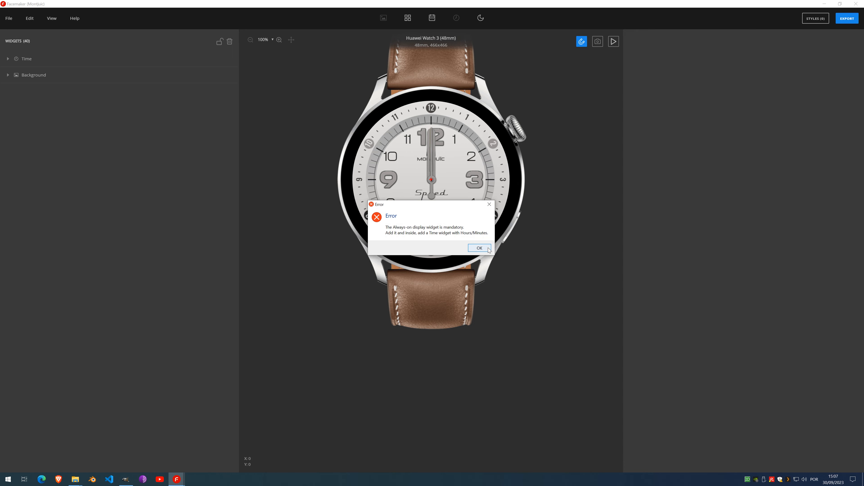
click(488, 249)
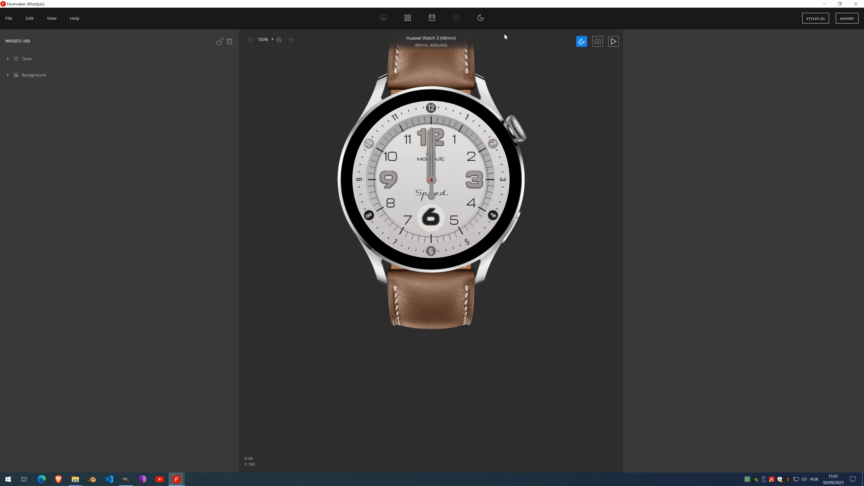
click(481, 18)
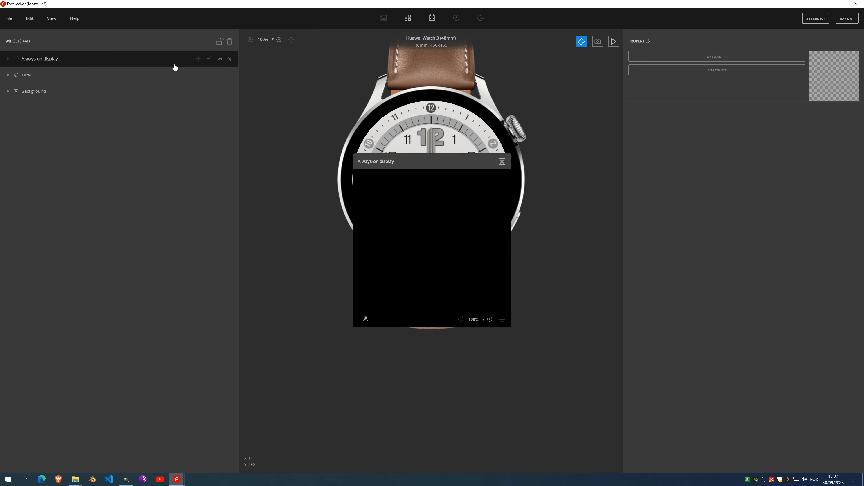
click(198, 59)
click(188, 77)
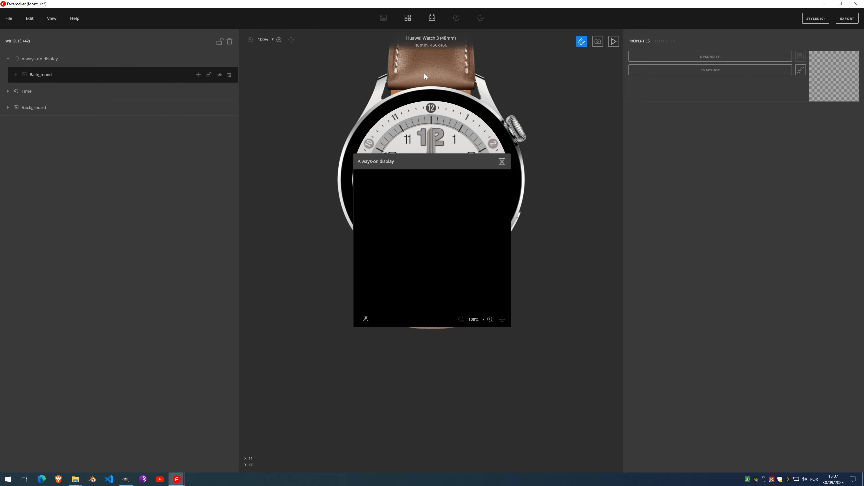
Add the BMW logo from the library as an image in the always-on Background, and move the Always-on display preview off the watch
click(198, 74)
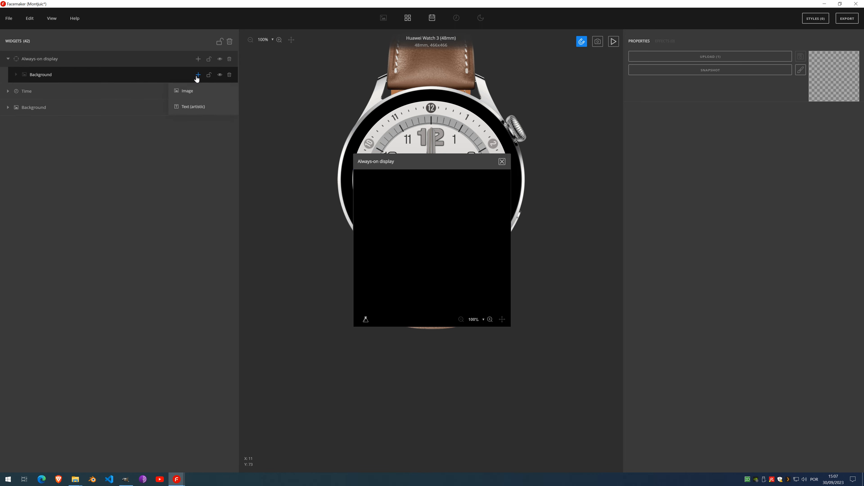
click(191, 92)
click(736, 123)
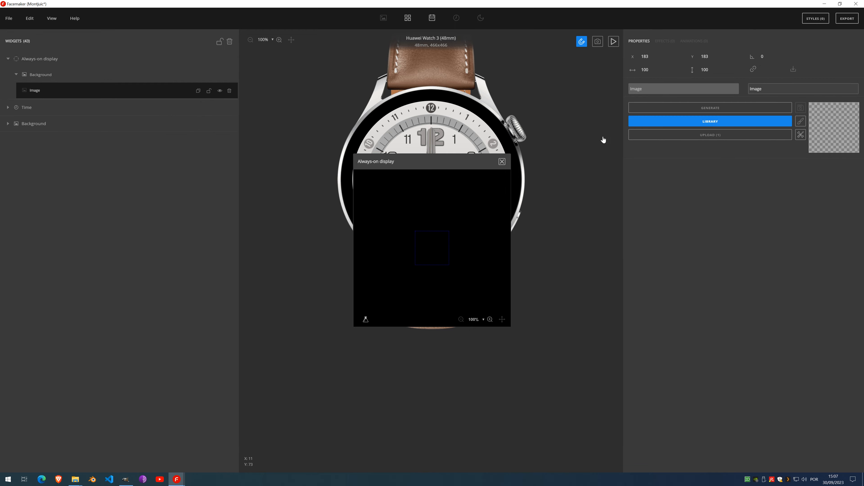
double_click(390, 173)
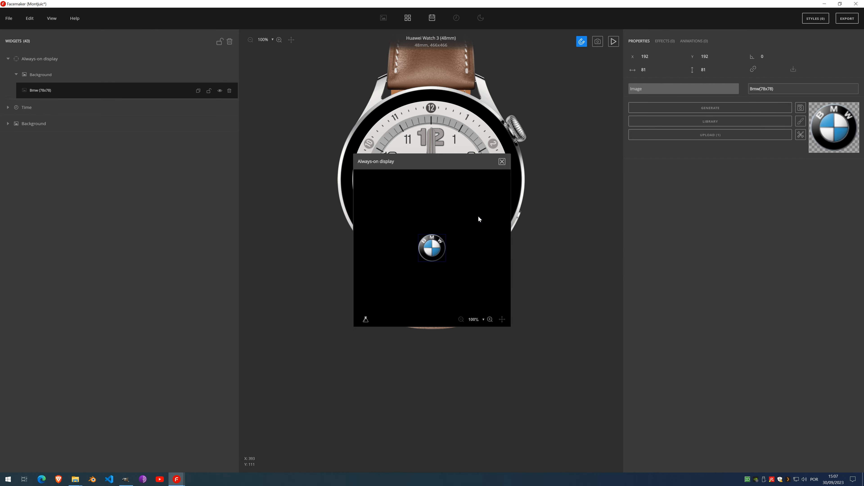
drag(429, 165, 661, 196)
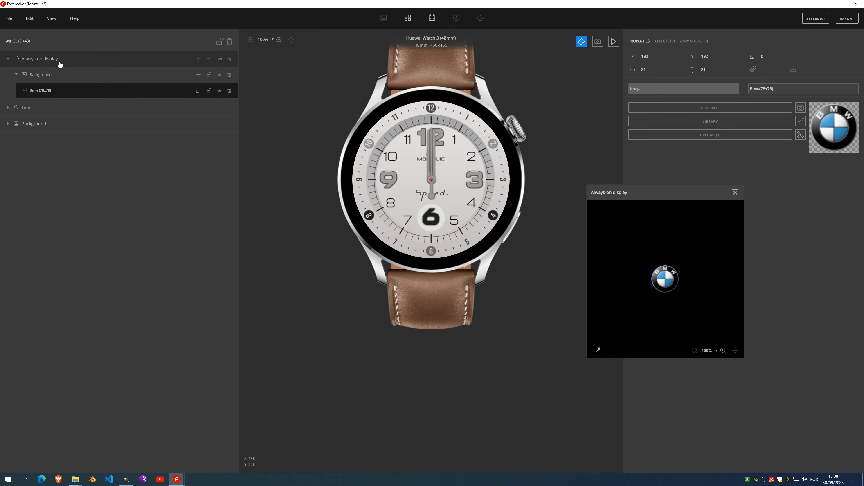
Change the JPEG quality by two increments in the Compression preferences and submit the change
click(30, 18)
click(61, 186)
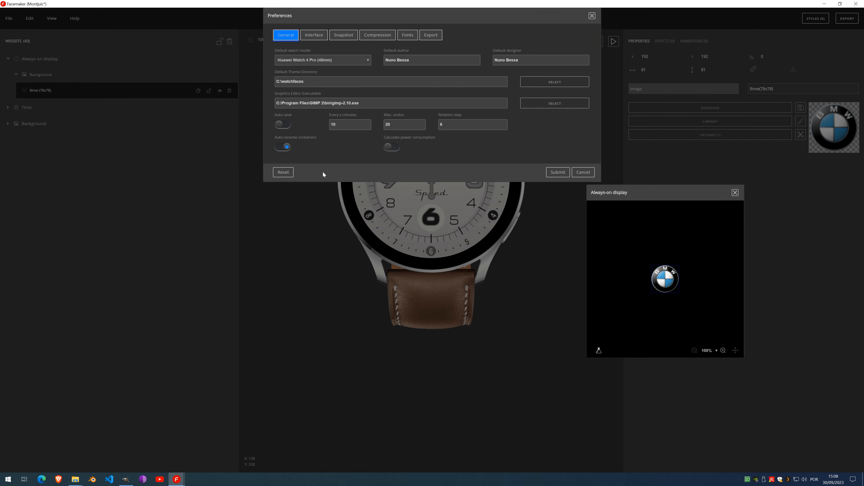
click(377, 34)
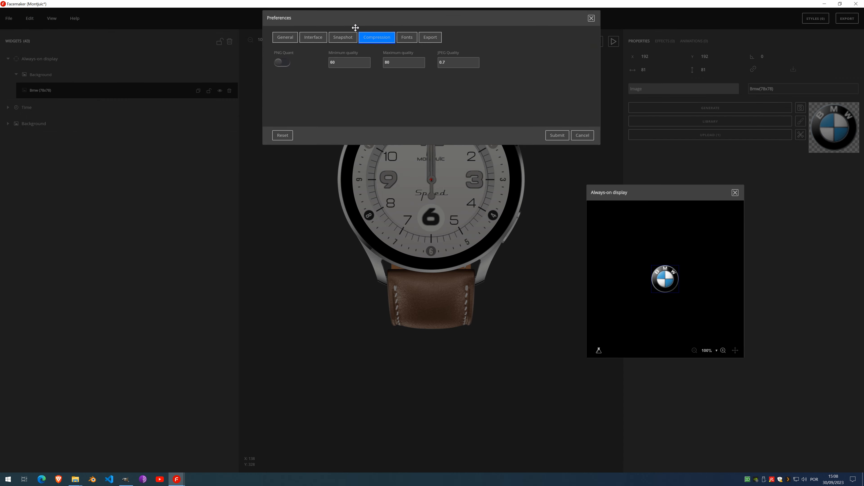
drag(358, 16, 347, 113)
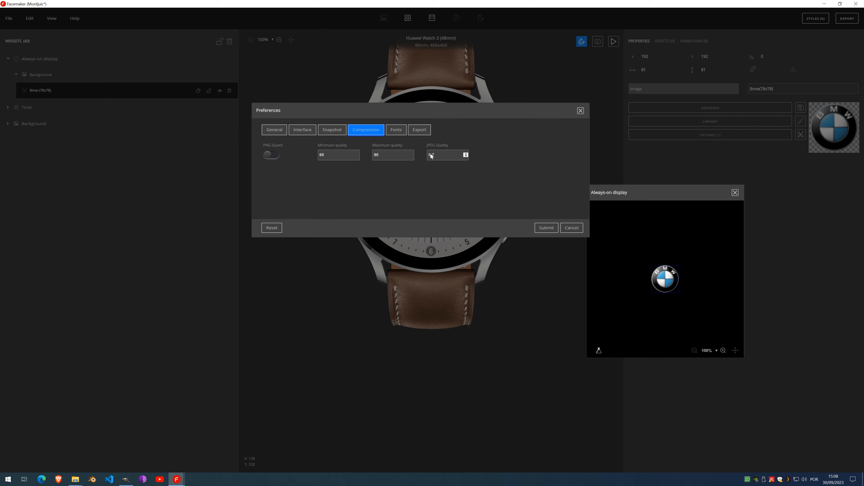
click(466, 154)
click(466, 154)
click(541, 228)
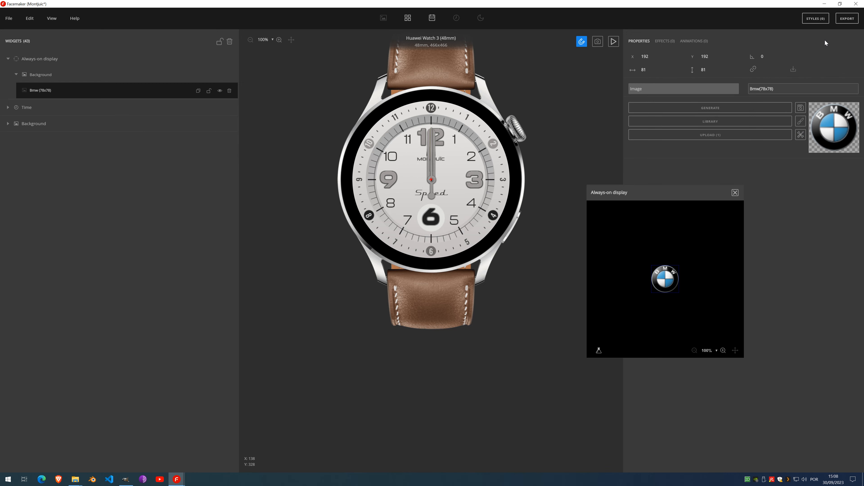
Try to export the Montjuic watch face, and expand the Blue and Red style groups under Background
click(847, 19)
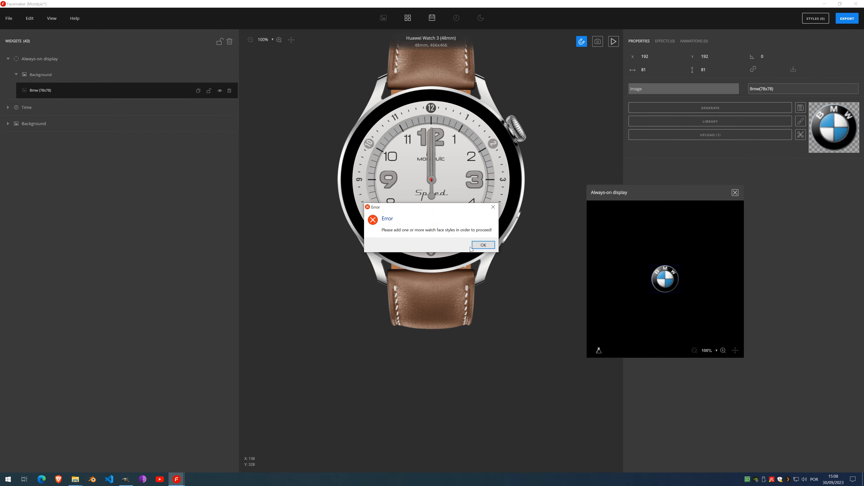
click(483, 245)
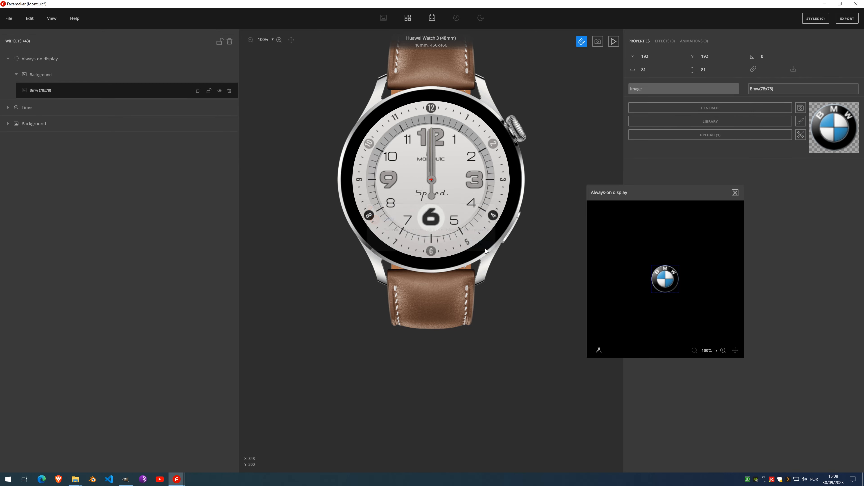
click(23, 133)
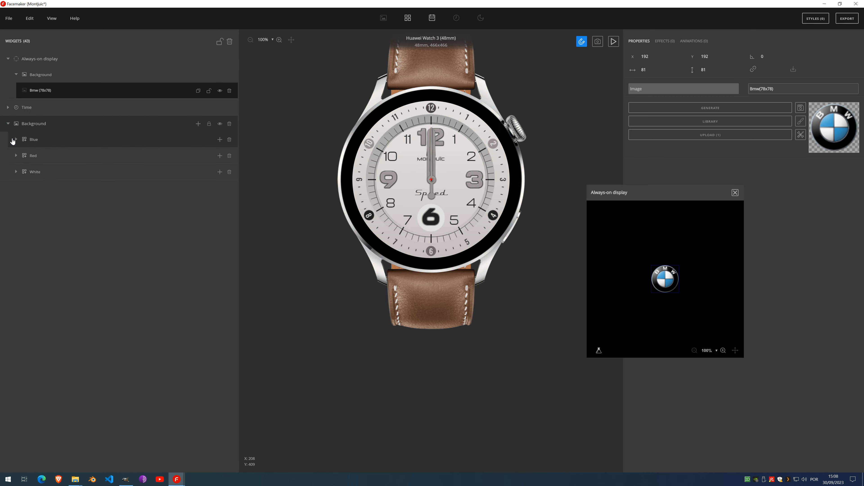
click(14, 140)
click(16, 204)
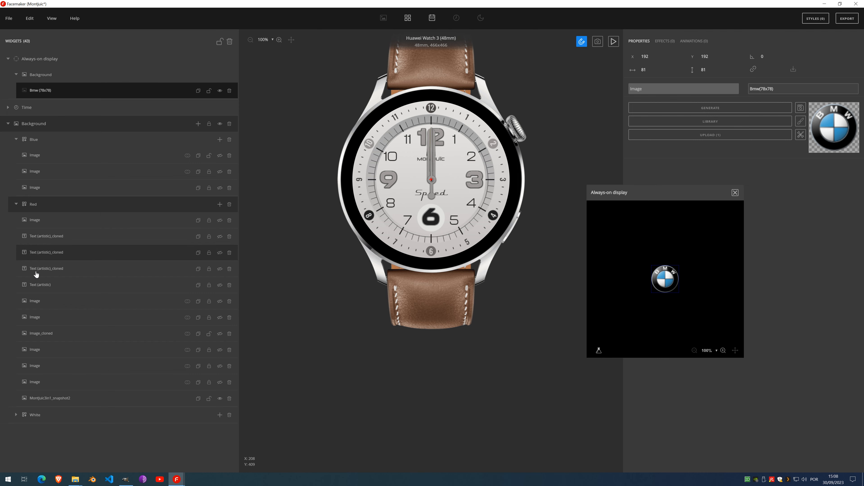
Try adding a style in the Styles editor, and delete that style before closing the editor
click(815, 19)
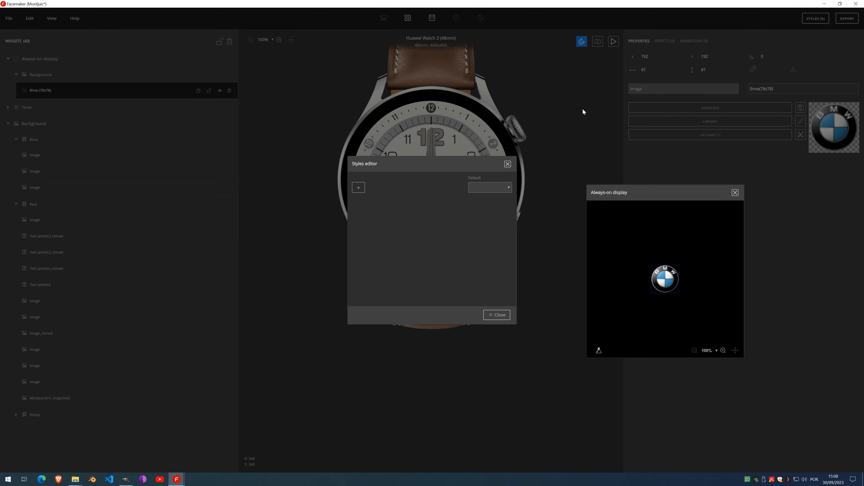
click(359, 187)
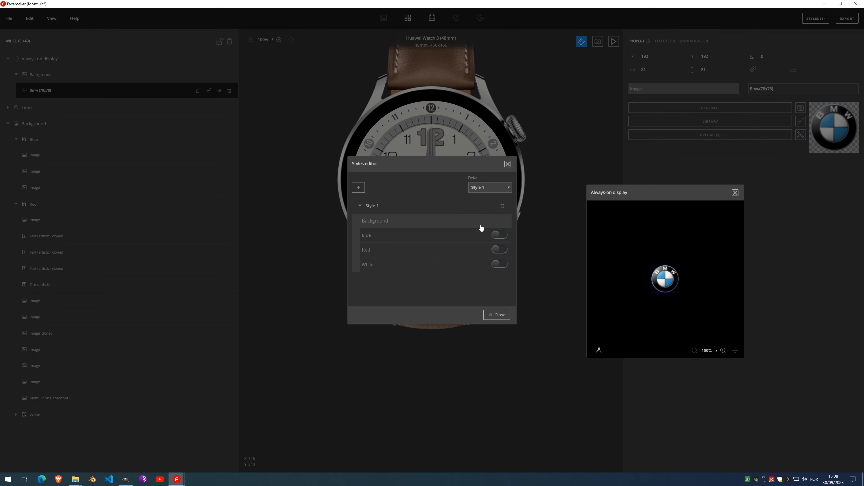
click(507, 162)
click(493, 252)
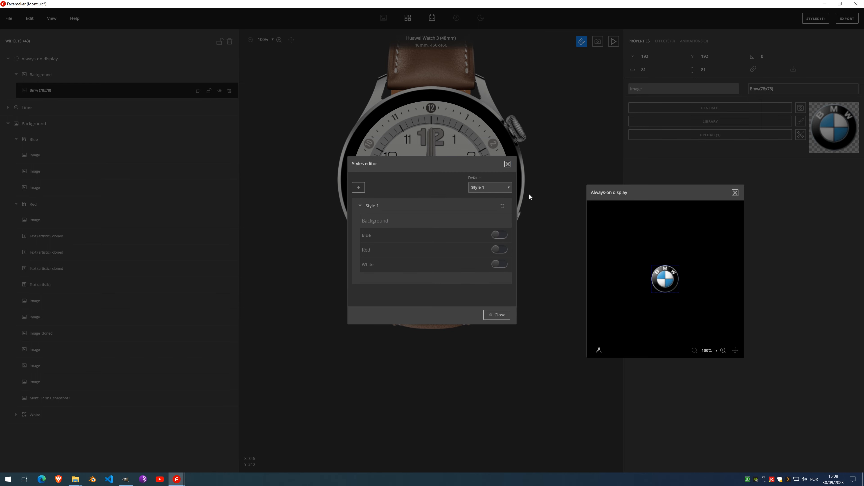
click(499, 316)
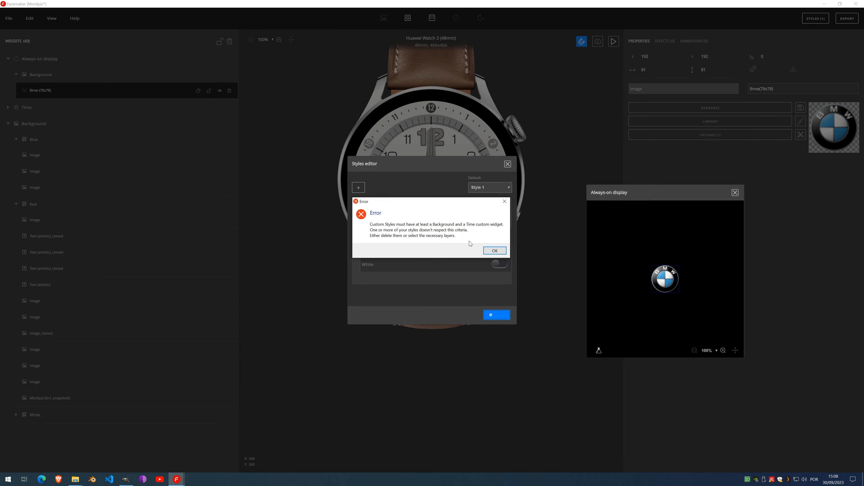
click(494, 252)
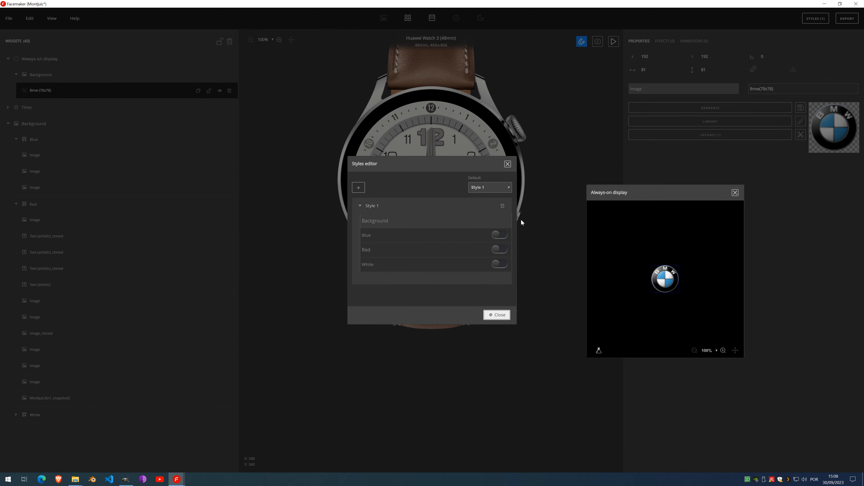
click(502, 206)
click(507, 316)
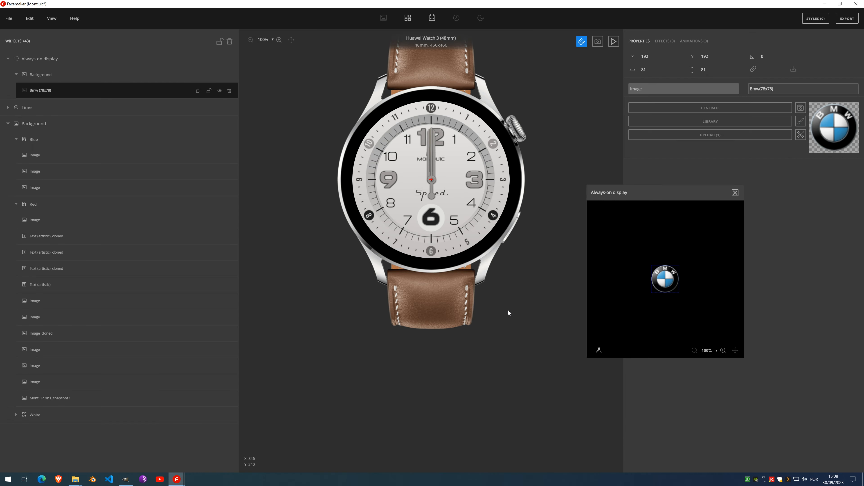
Look for other watch face projects in the Zepp folder inside the desktop's HFM folder
click(824, 4)
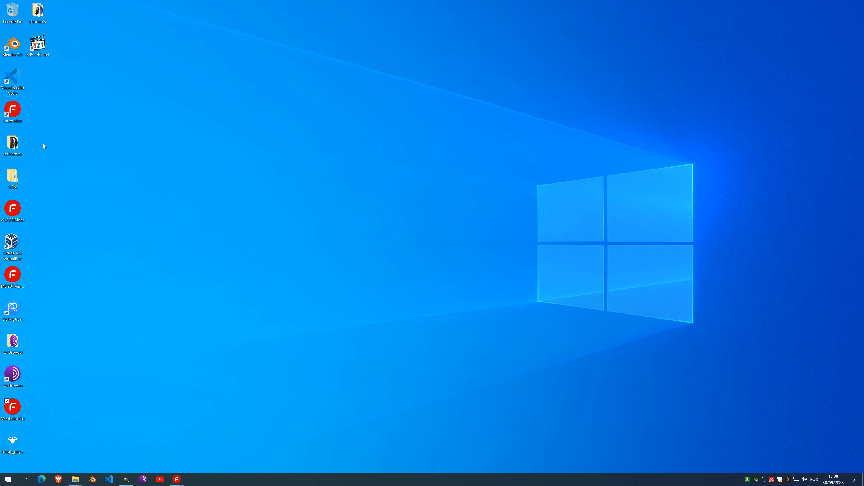
double_click(11, 178)
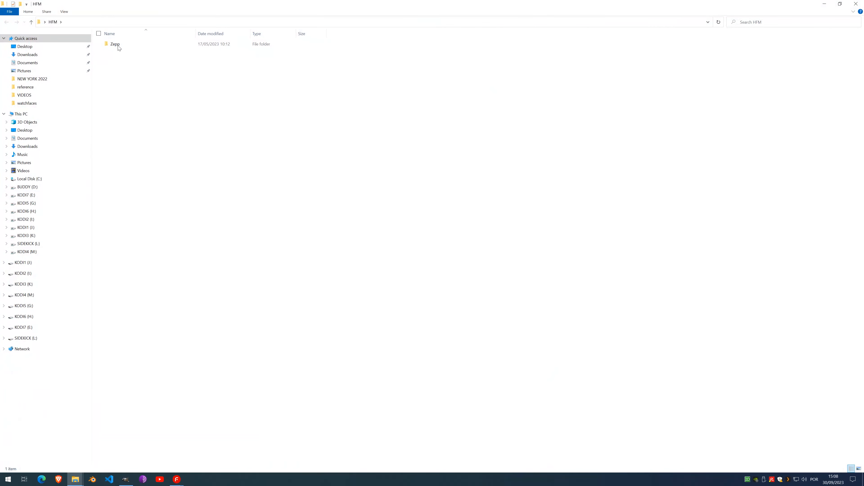
double_click(115, 44)
Close the Montjuic project window, saving its changes, and bring up the unnamed Facemaker project
click(176, 479)
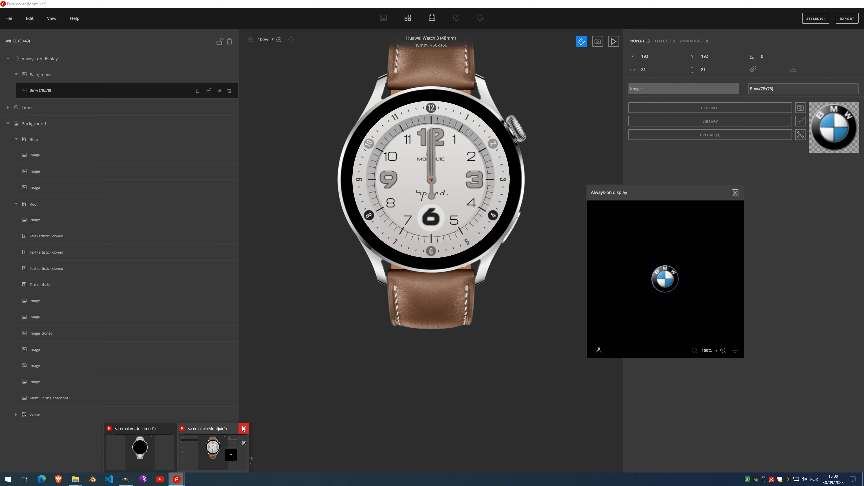
click(243, 428)
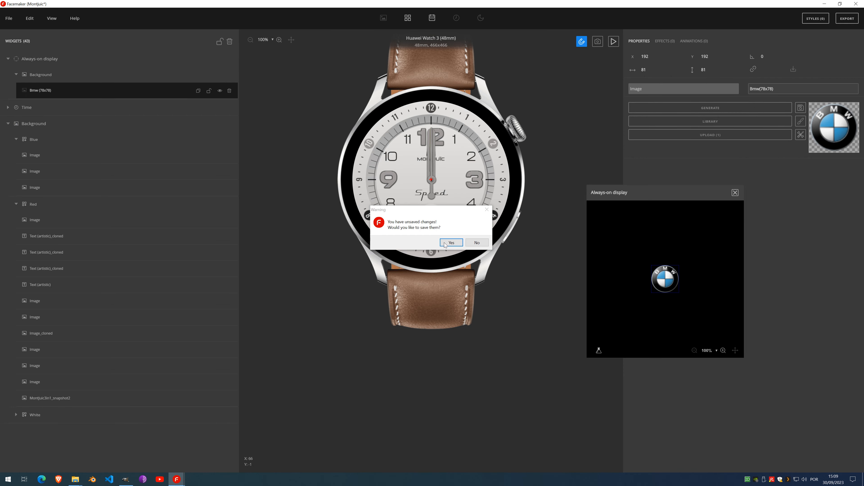
click(451, 242)
click(176, 479)
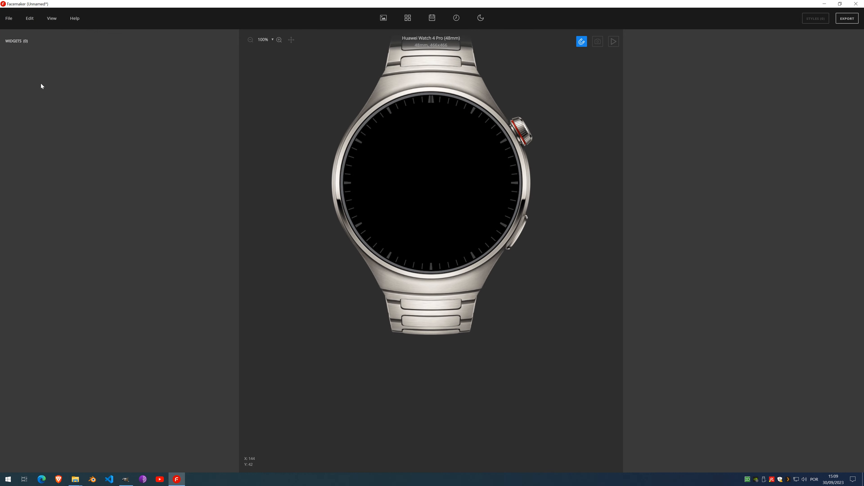
Open the TerminusGT3.hfm project from the watchfaces folder on the BUDDY (D:) drive
click(8, 18)
click(14, 54)
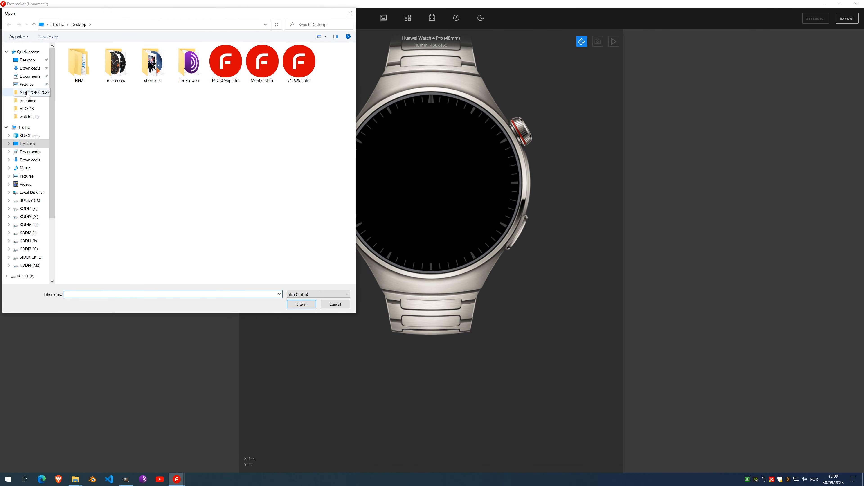
click(29, 202)
double_click(76, 131)
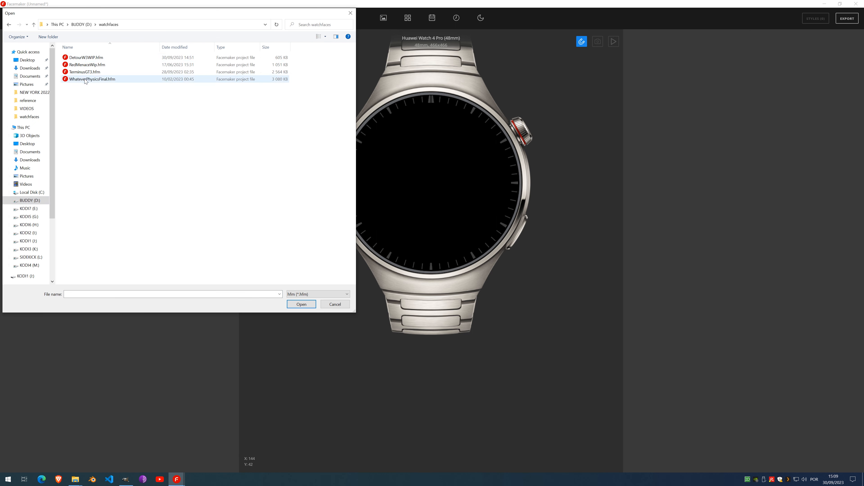
double_click(84, 72)
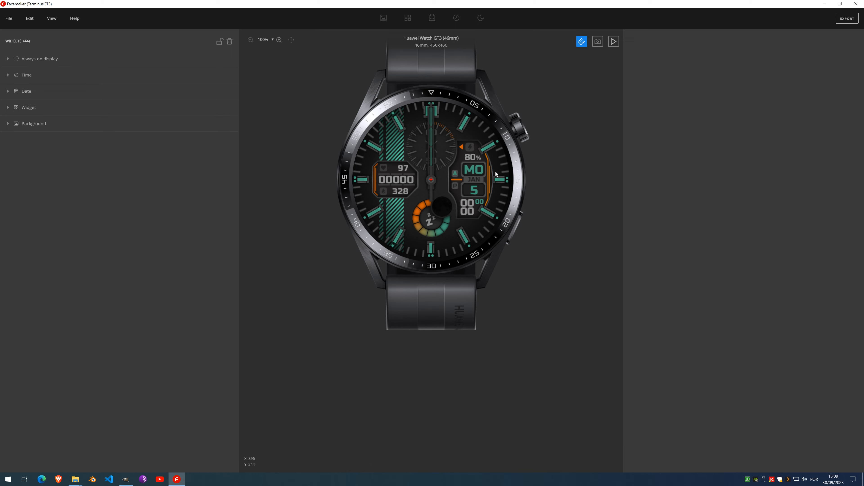
Expand the Widget group's LunarPhaseContainer and select the Lunar Phase image set
click(7, 107)
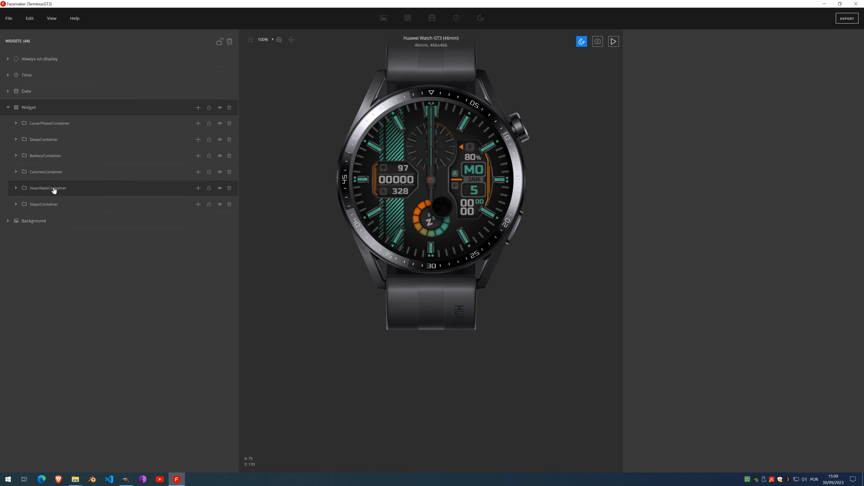
click(20, 124)
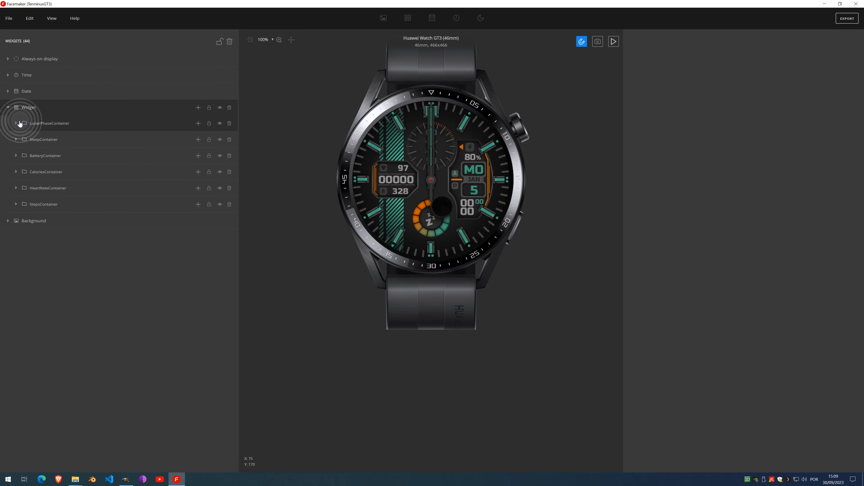
click(51, 138)
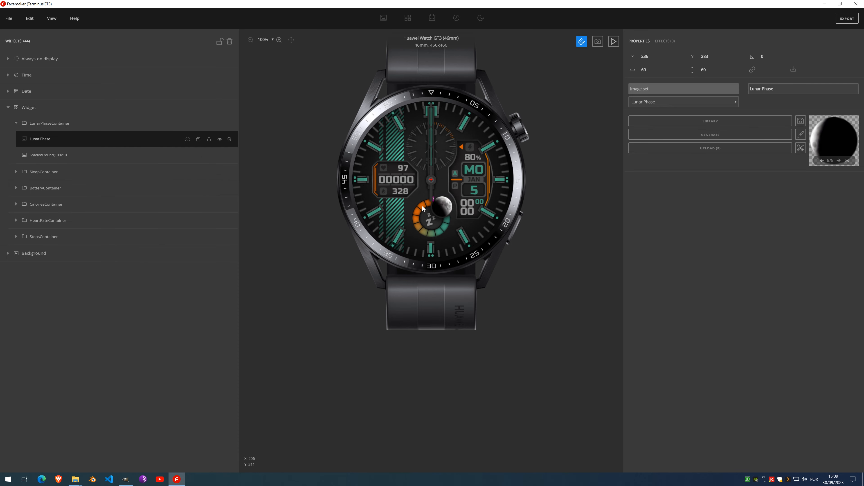
Set the JPEG quality to 0.9 in the Compression preferences and submit the change
click(30, 19)
click(46, 182)
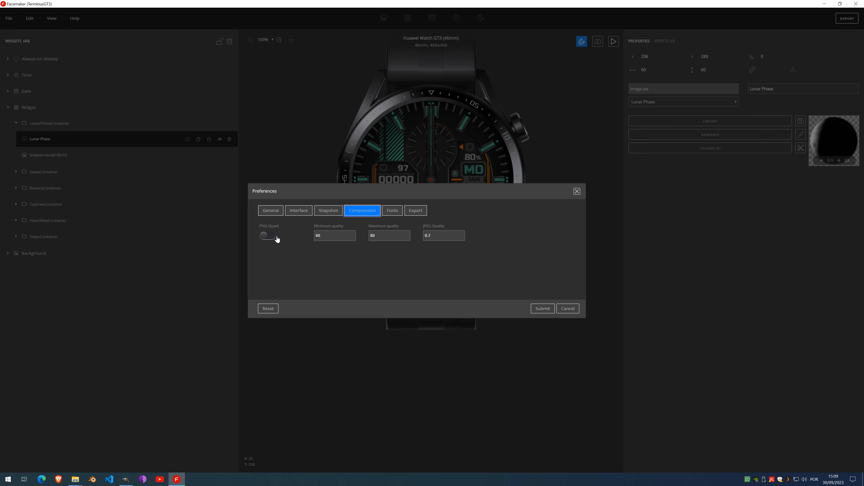
click(463, 235)
click(463, 235)
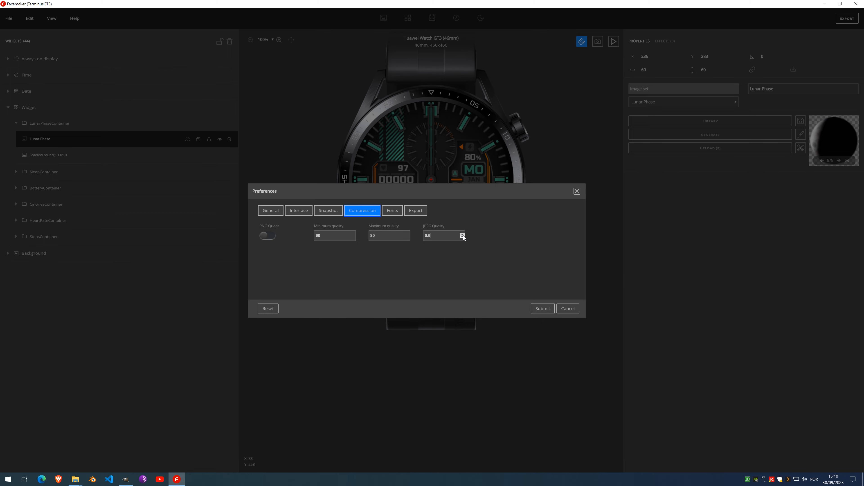
click(542, 311)
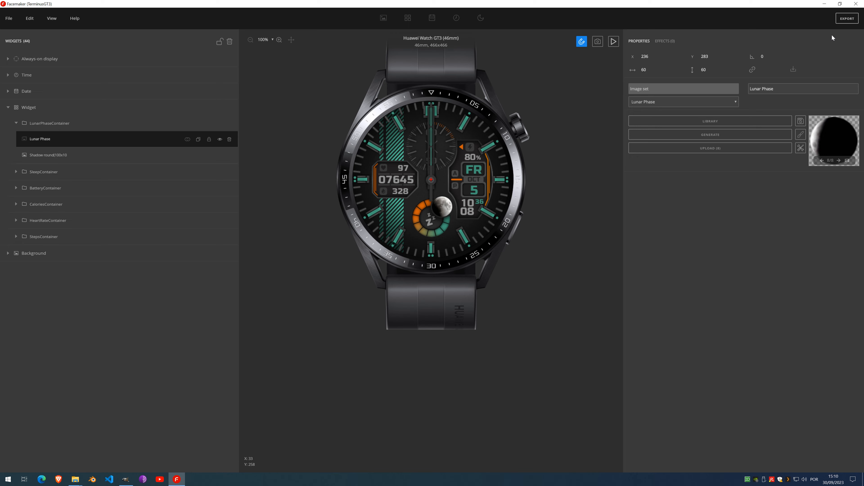
Export the TerminusGT3 watch face and select TerminusGT3.hwt in the exported folder to check its size
click(848, 20)
click(461, 243)
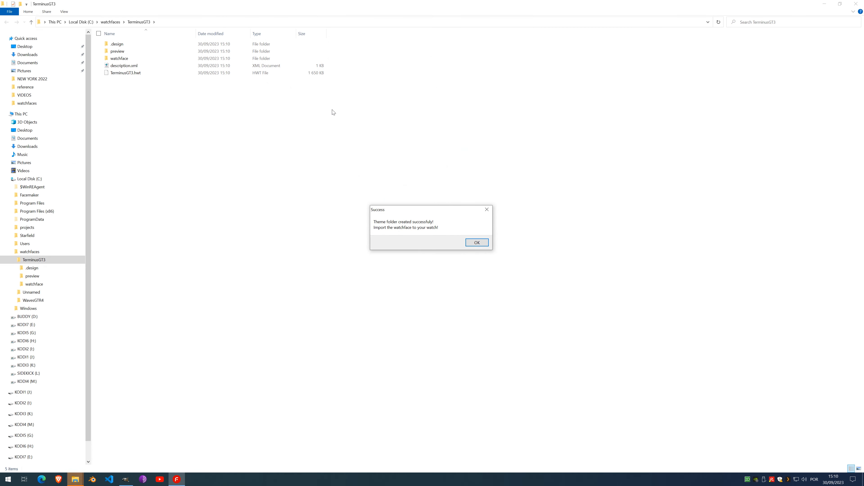
click(147, 75)
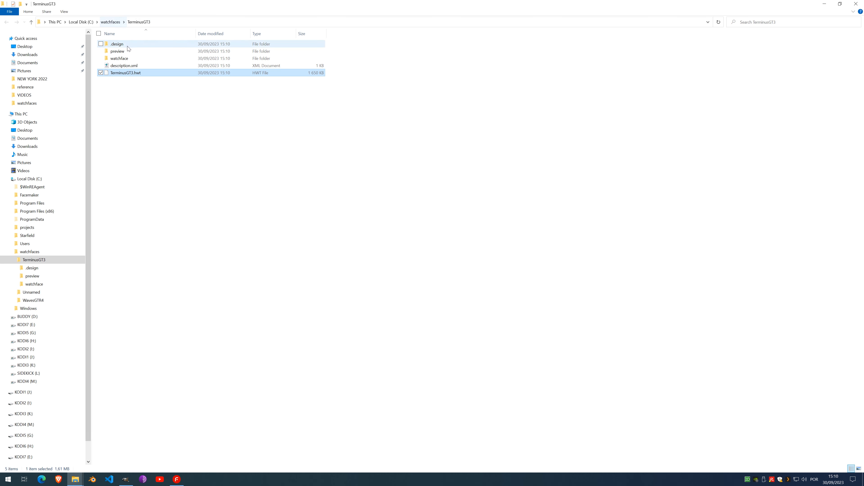
Check the file sizes of cover.jpg, icon_small.jpg and aod.jpg in the exported preview folder
click(119, 52)
double_click(118, 52)
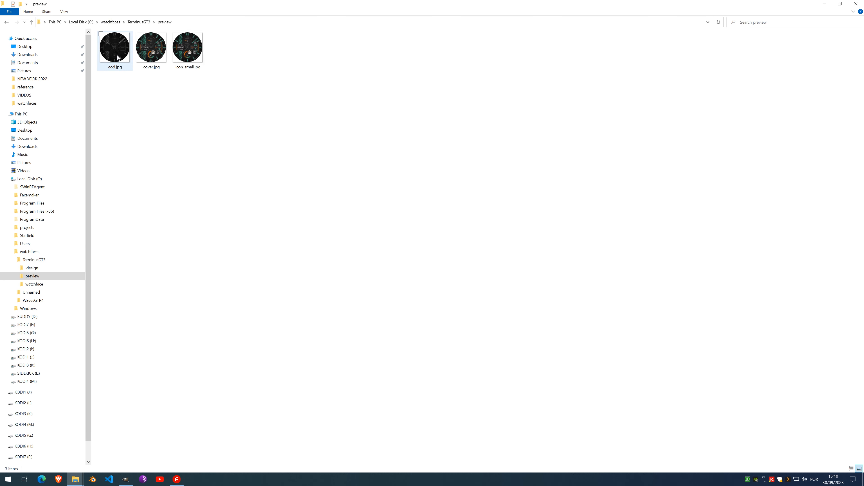
click(153, 57)
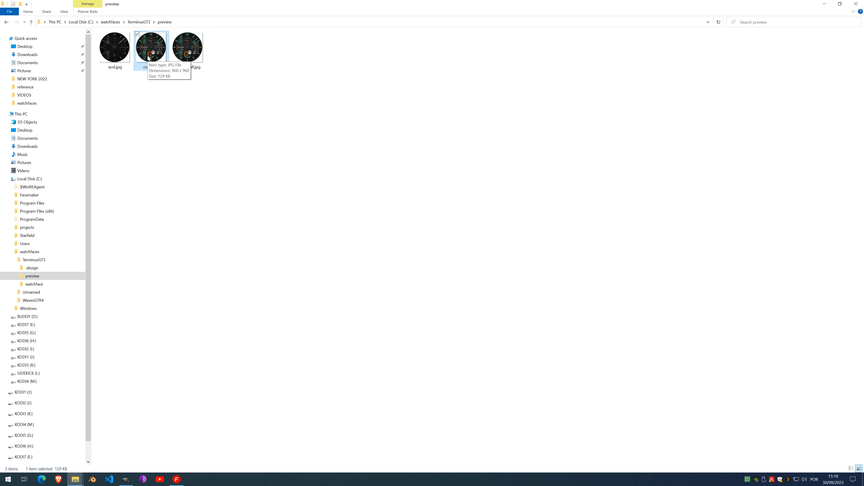
click(185, 58)
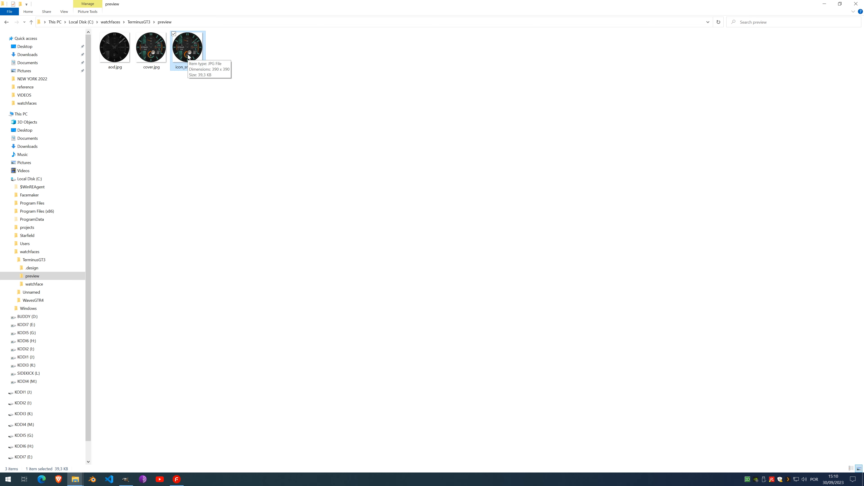
click(115, 56)
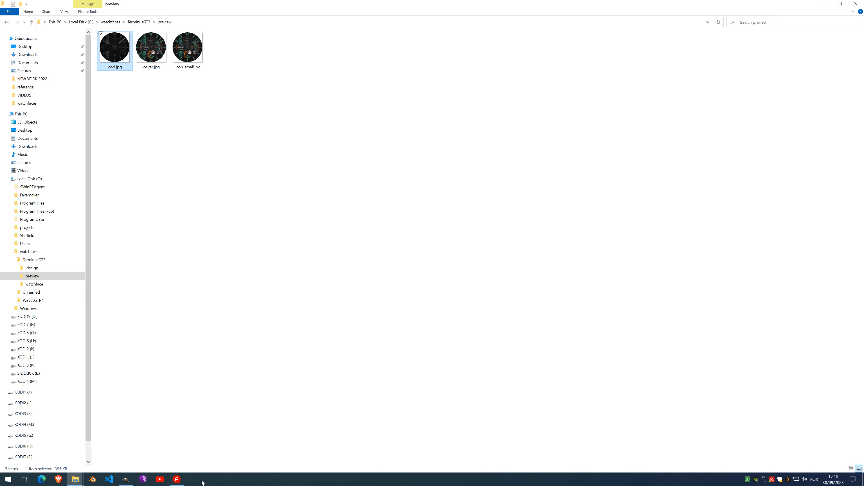
Return to the TerminusGT3 project in Facemaker, change the JPEG quality by two increments in the Compression preferences, and submit it
click(176, 480)
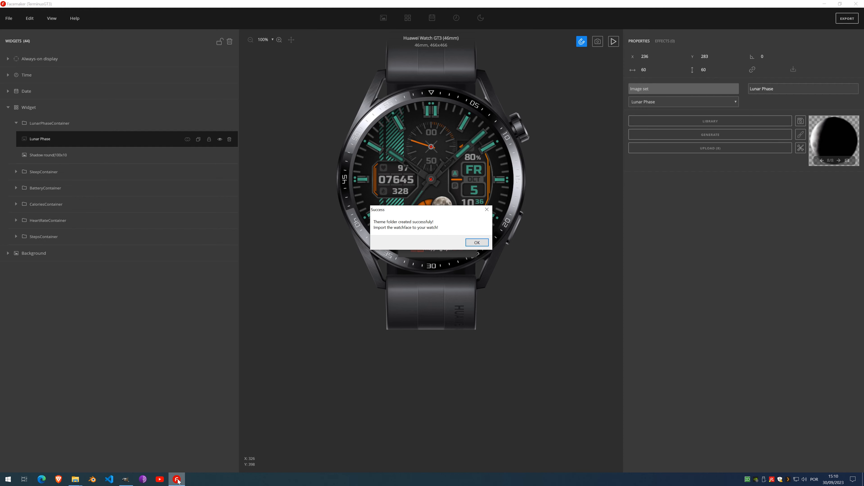
click(476, 244)
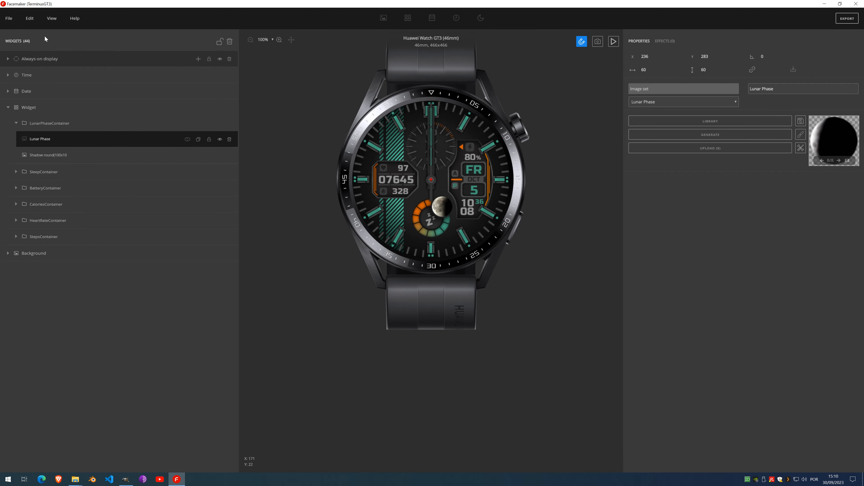
click(31, 19)
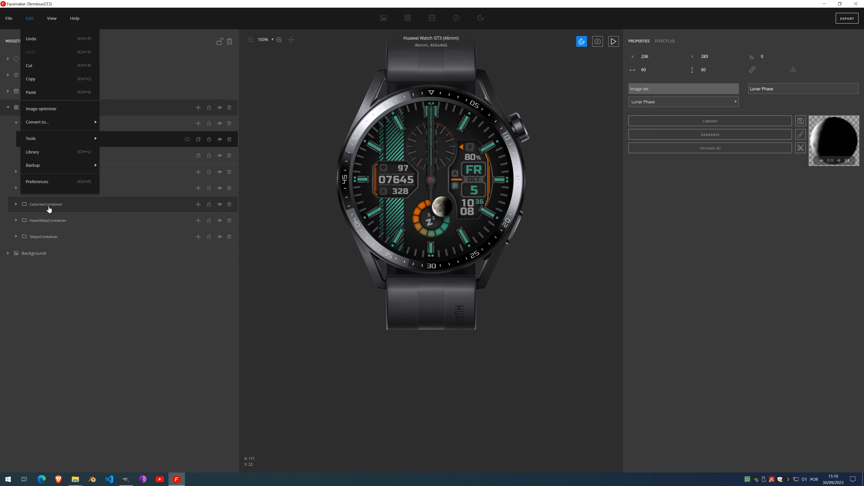
click(56, 183)
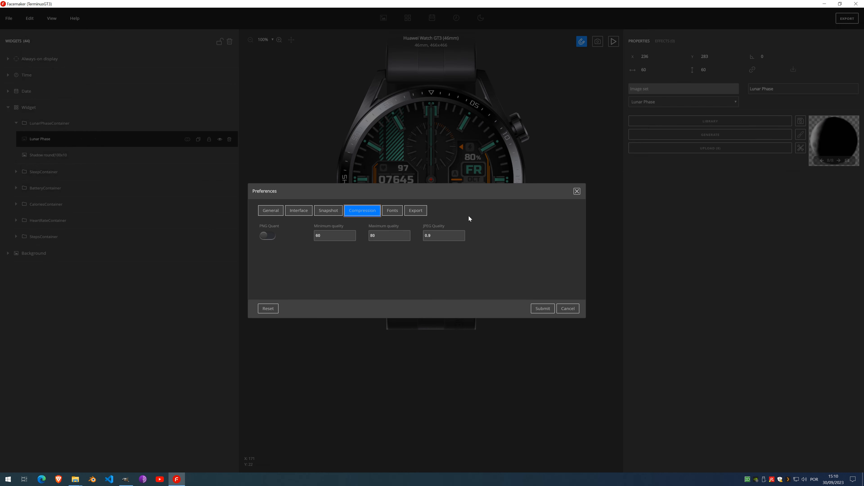
double_click(462, 237)
click(547, 308)
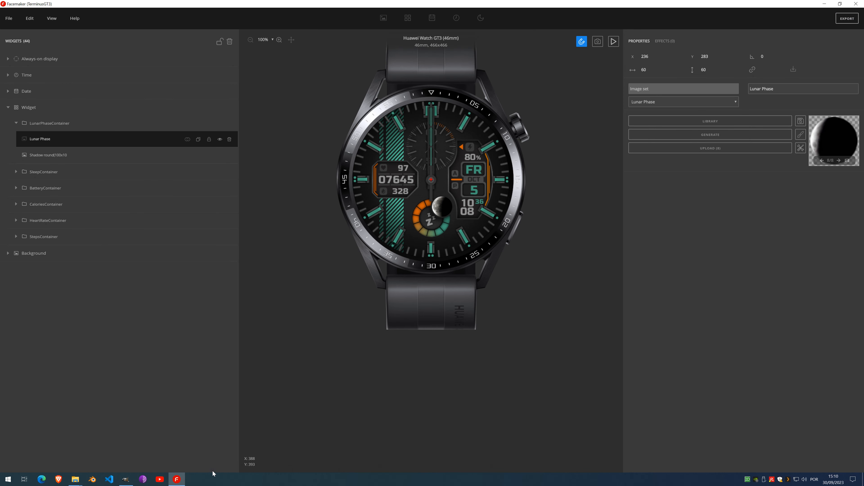
Check the size of TerminusGT3.hwt from the previous export in the TerminusGT3 folder, and return to Facemaker
mouse_move(75, 479)
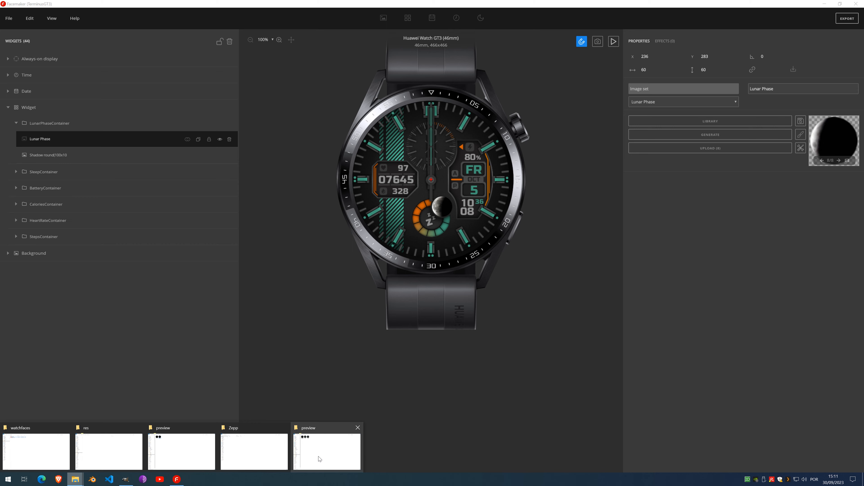
click(332, 465)
click(139, 22)
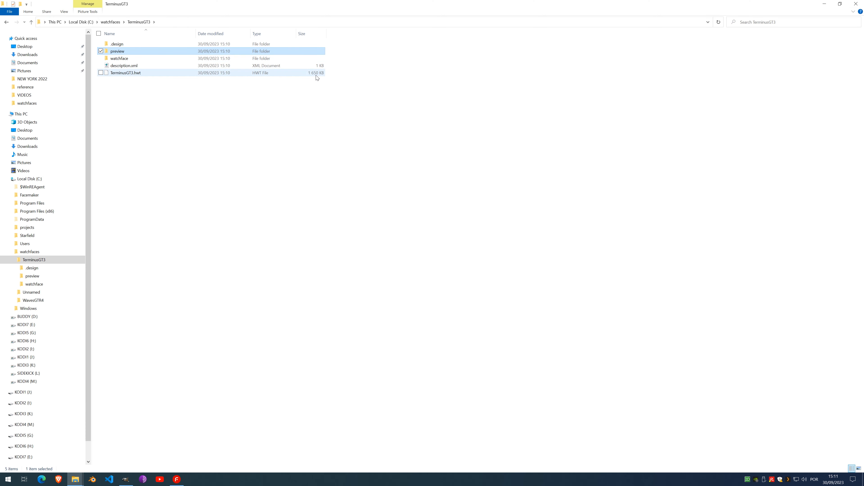
click(824, 4)
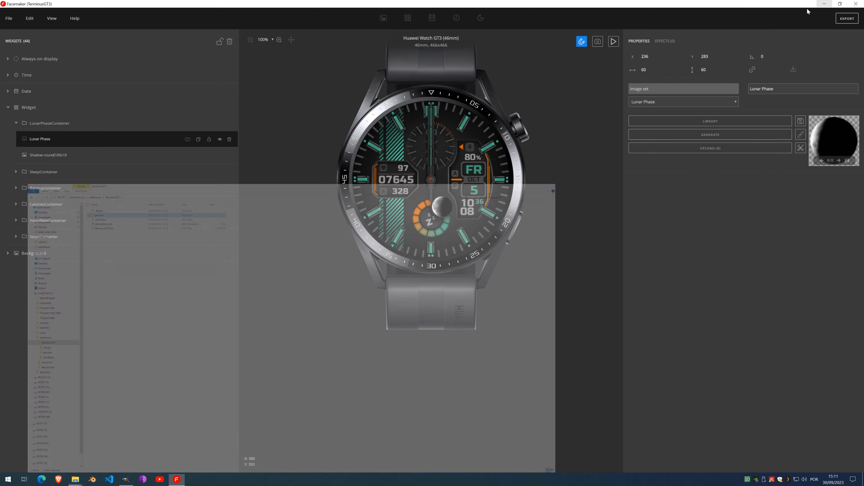
Export the TerminusGT3 watch face again with the current compression preferences
click(847, 18)
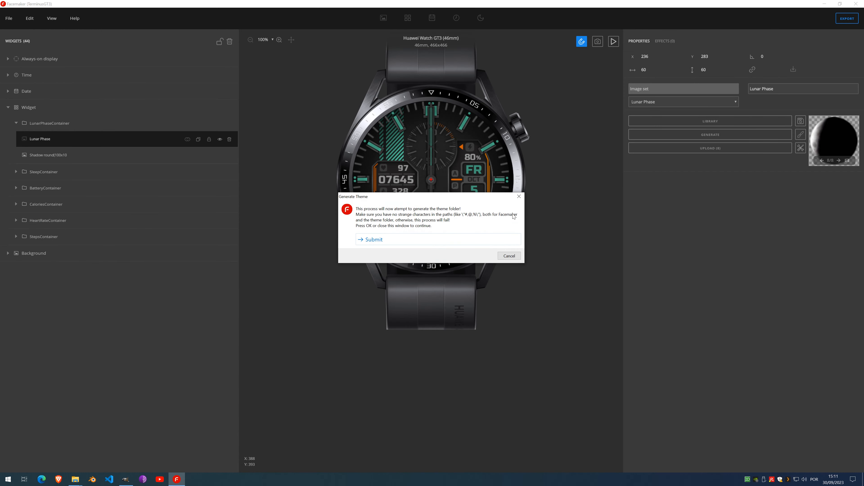
click(506, 254)
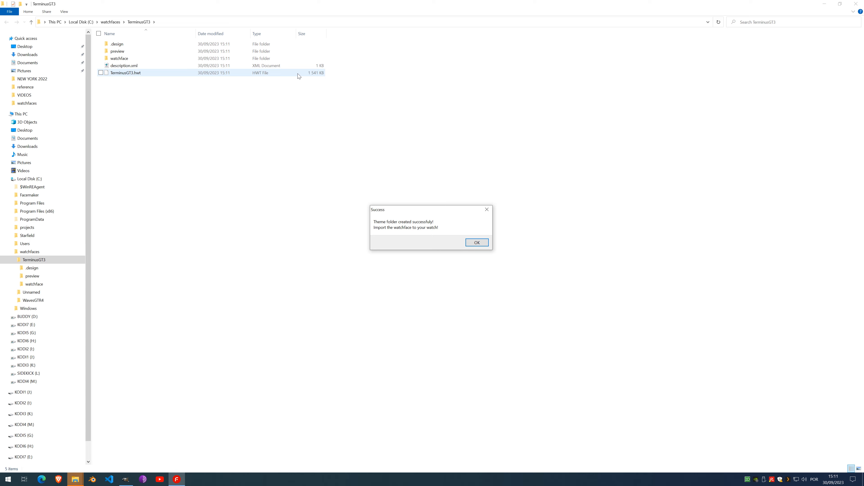
click(476, 242)
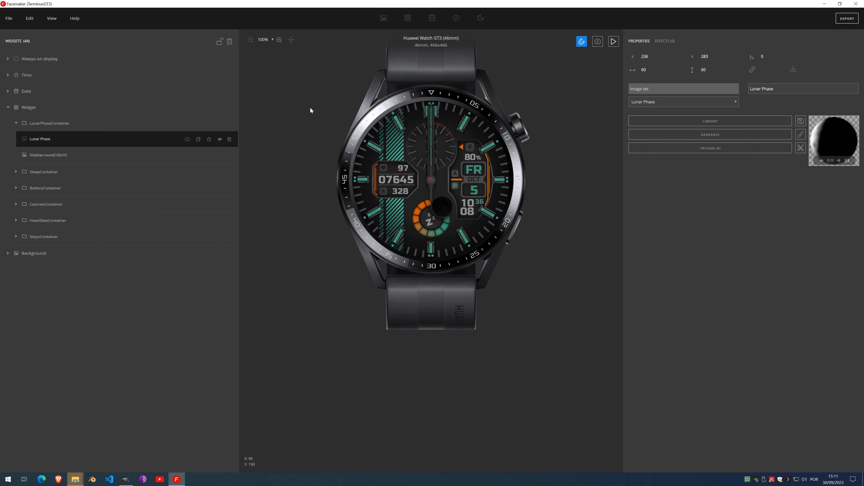
Check the file size of aod.jpg in the newly exported preview folder, and go back to the TerminusGT3 folder
click(824, 4)
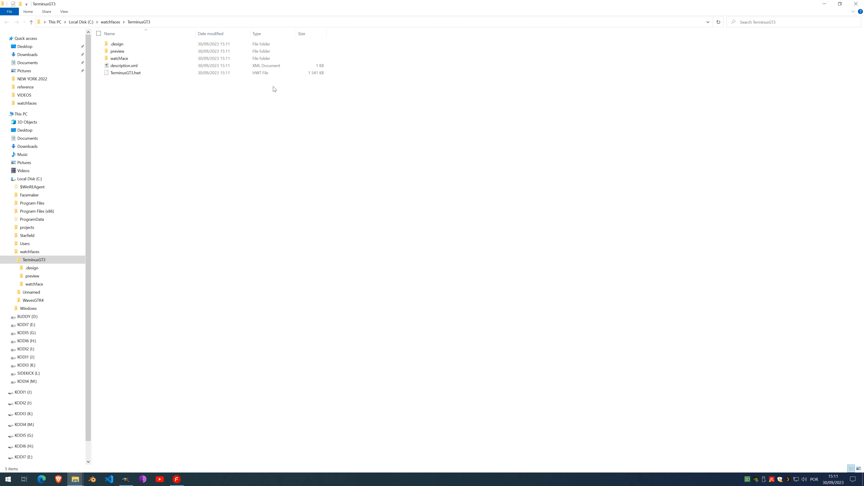
double_click(116, 52)
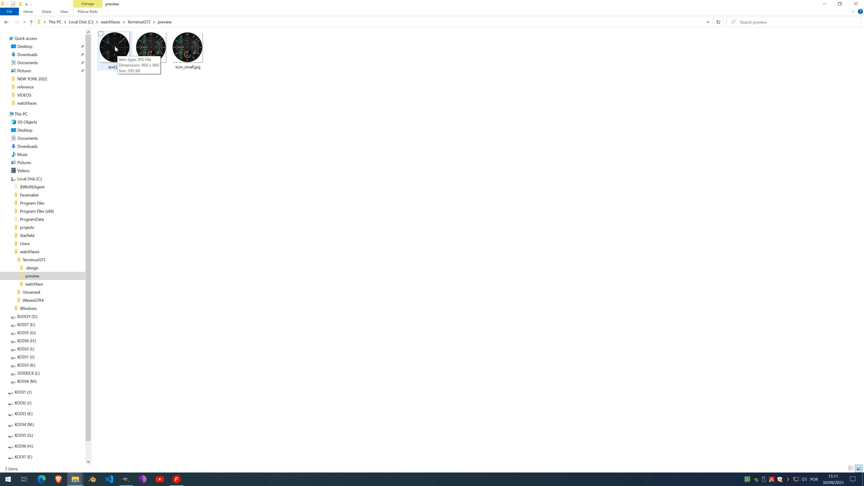
click(138, 22)
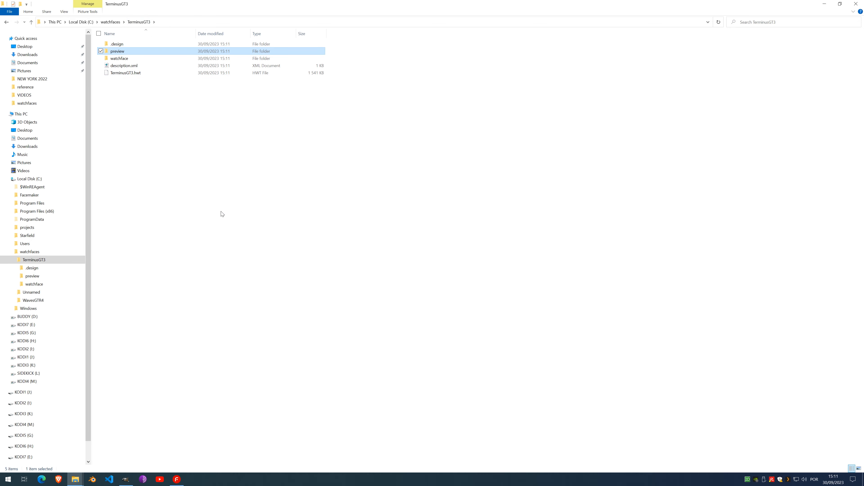
Return to Facemaker, enable PNG Quant with a minimum quality of 50 in the Compression preferences, and submit the change
click(182, 481)
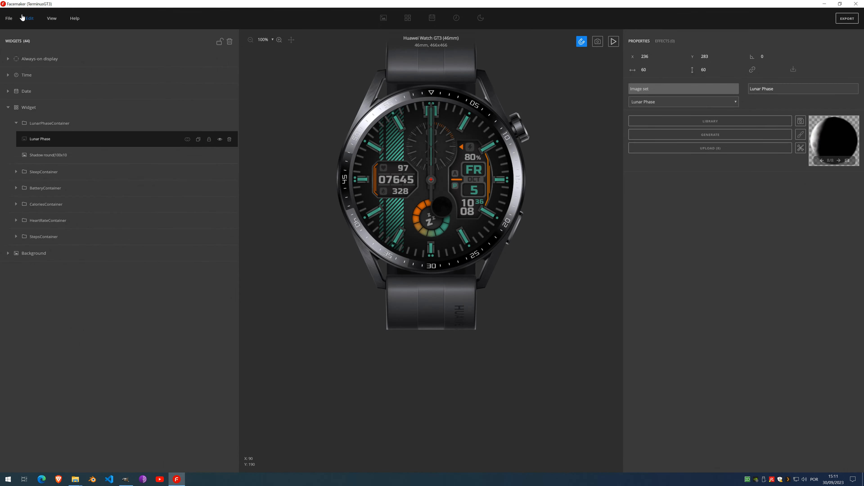
click(29, 18)
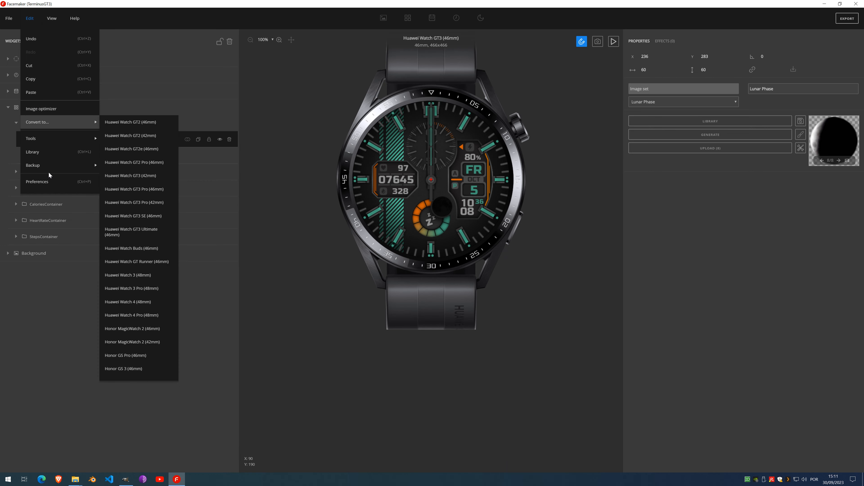
click(37, 182)
click(271, 236)
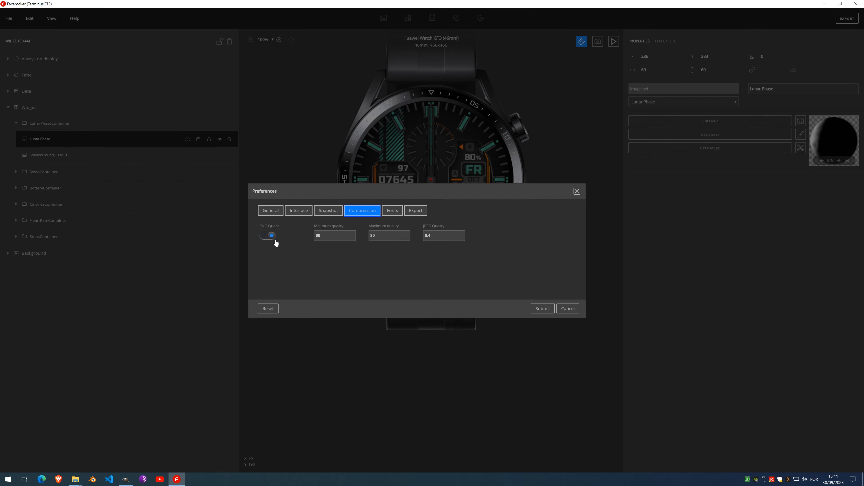
drag(328, 236, 310, 238)
click(548, 308)
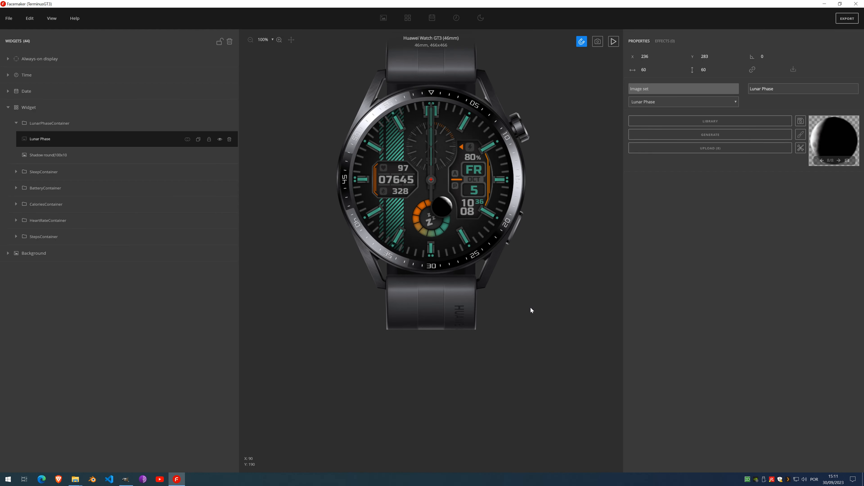
Export the TerminusGT3 watch face with PNG compression and select TerminusGT3.hwt in the exported folder to check its size
click(847, 18)
click(456, 240)
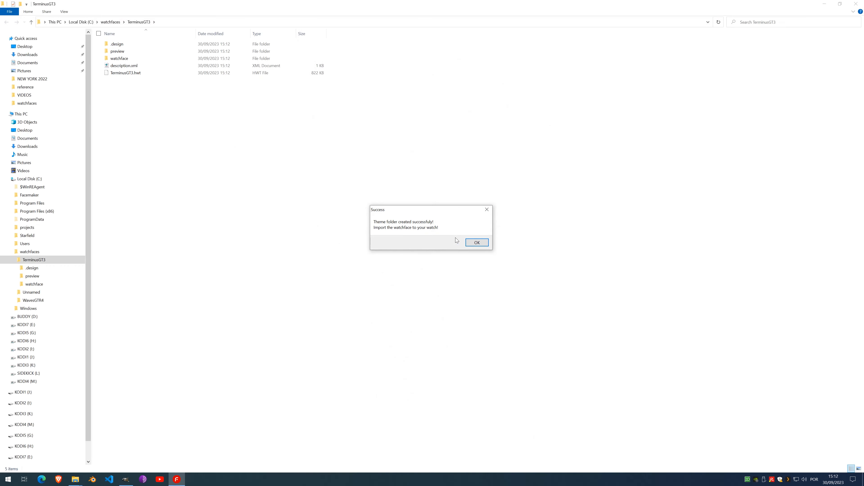
click(319, 74)
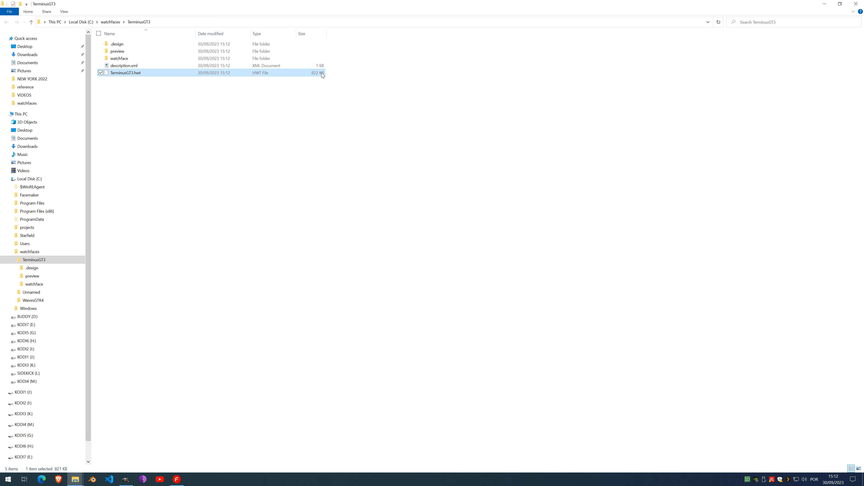
Examine the compressed PNG images in the exported watchface's res folder with enlarged thumbnails
double_click(118, 51)
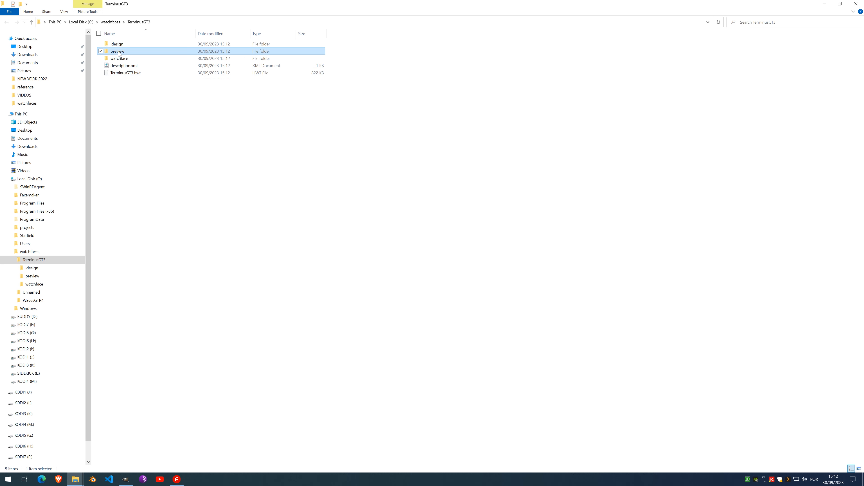
click(144, 22)
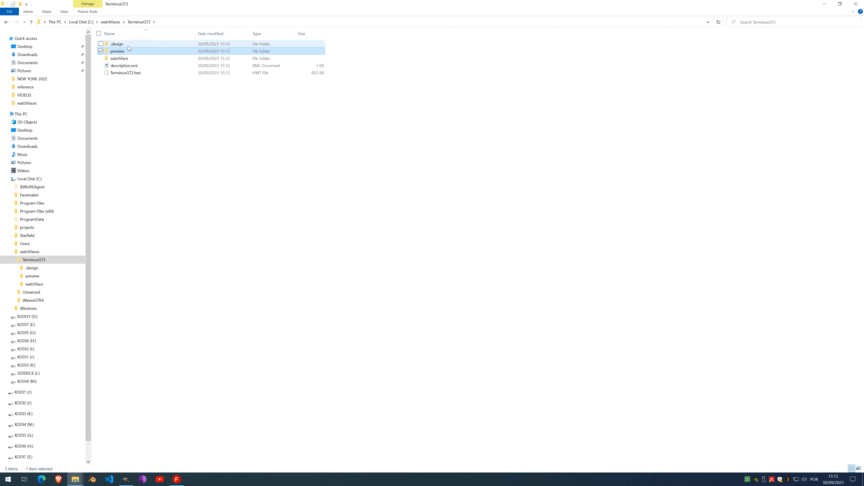
double_click(122, 58)
click(120, 46)
double_click(121, 47)
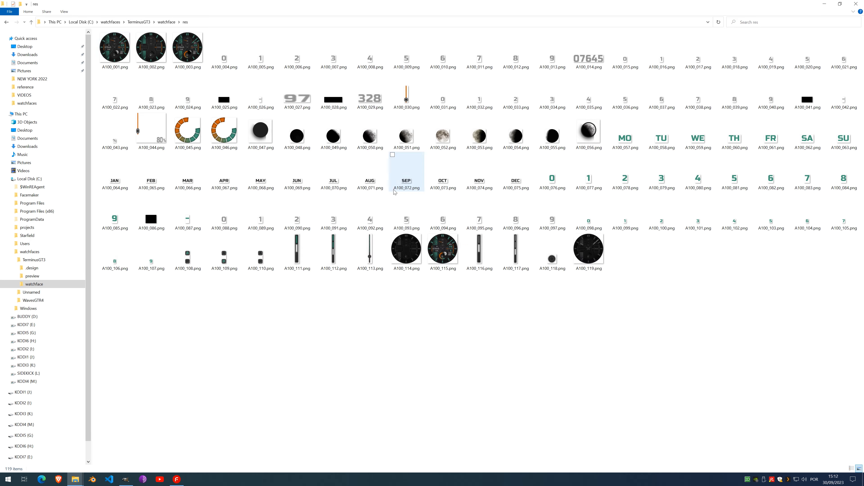
scroll(411, 193, up, 2)
scroll(412, 193, up, 3)
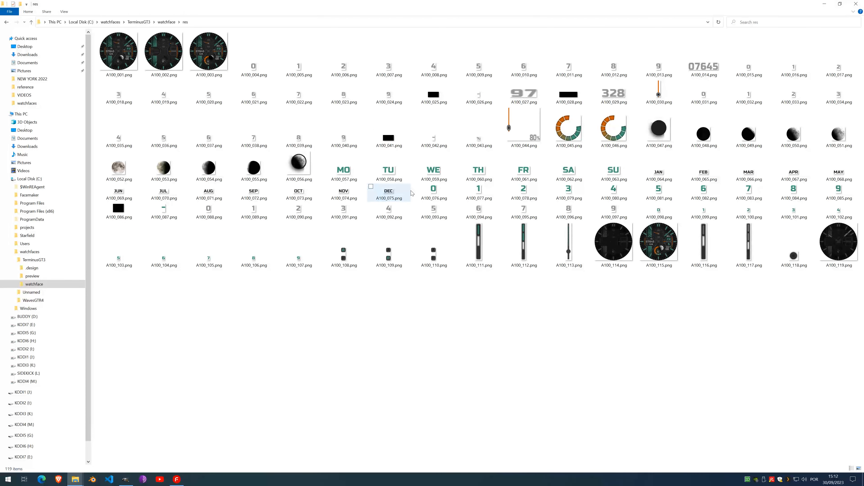
scroll(412, 193, up, 1)
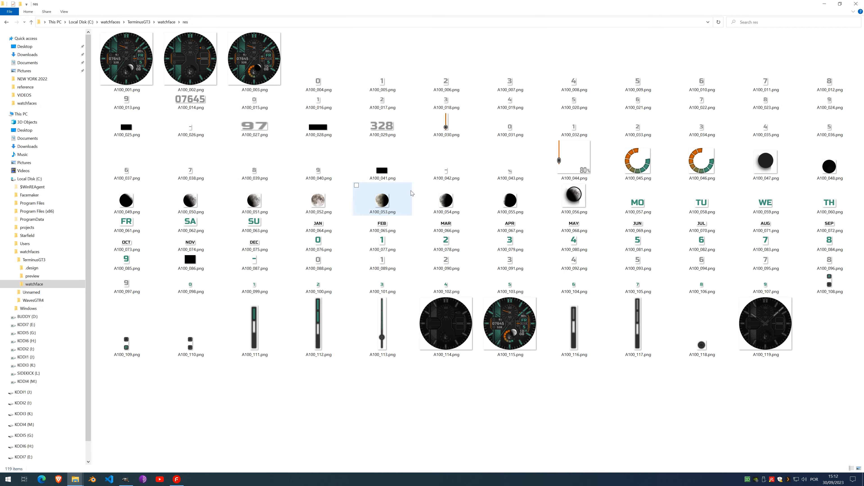
scroll(411, 193, up, 1)
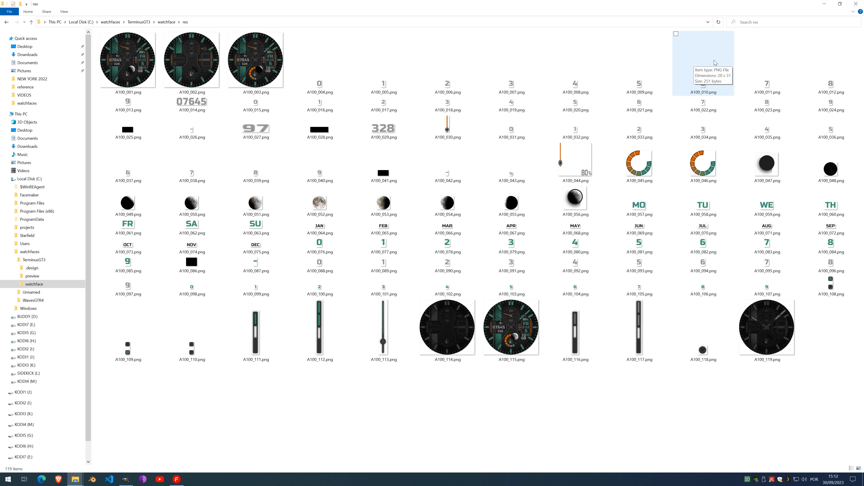
Return to Facemaker, dismiss the export message, and turn off PNG Quant in the Compression preferences
click(824, 3)
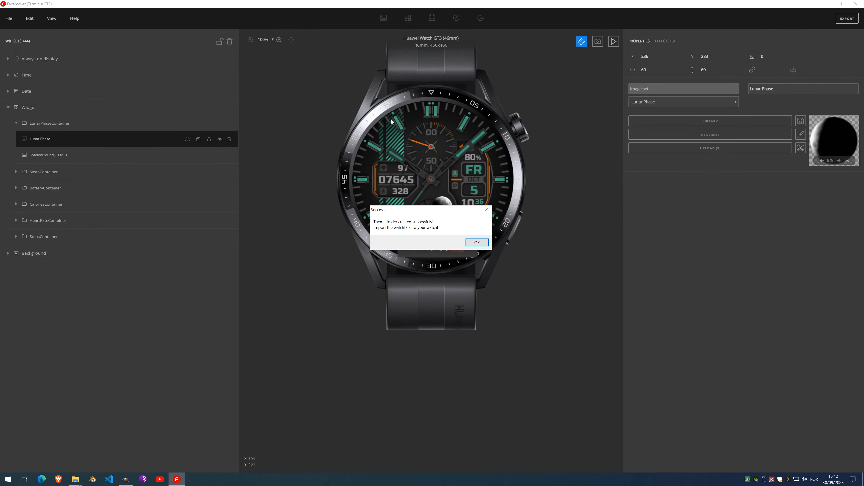
click(476, 242)
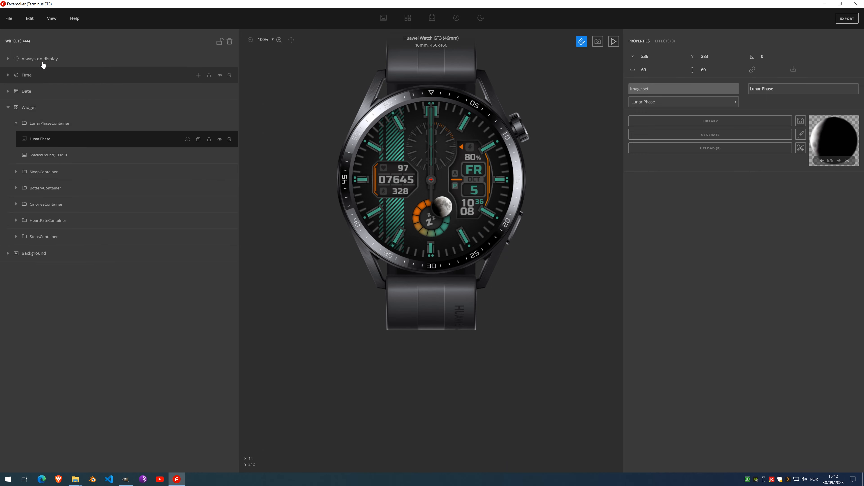
click(29, 18)
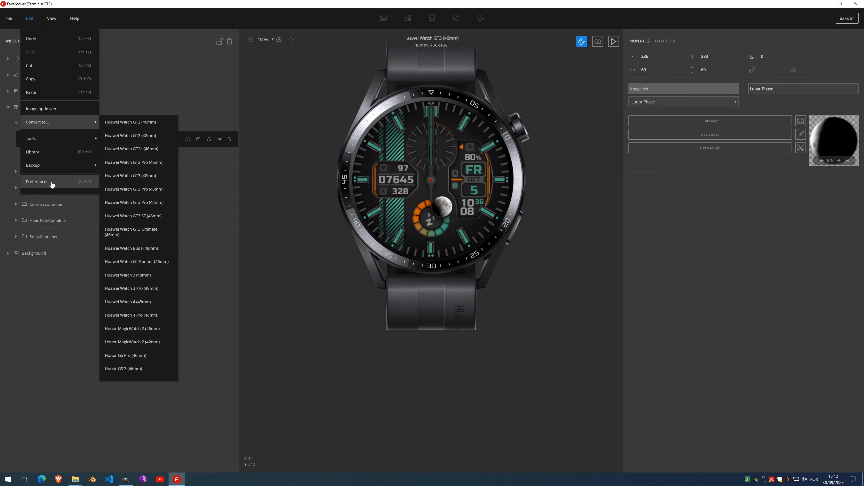
click(51, 182)
click(267, 235)
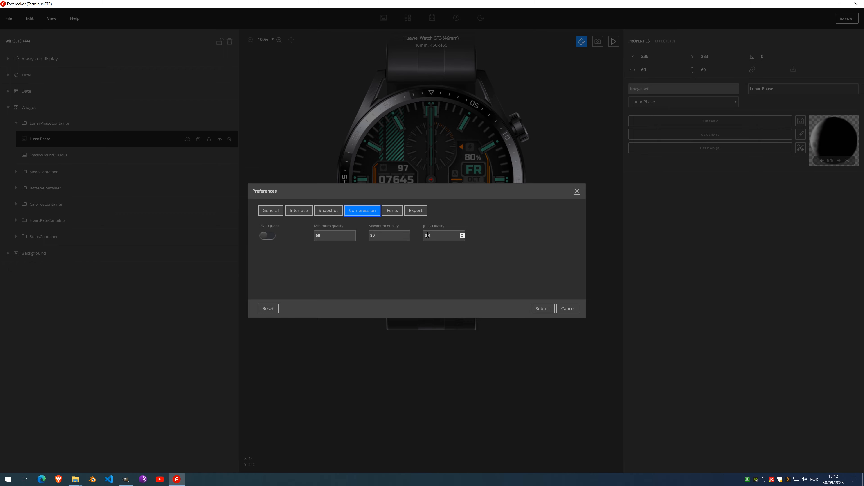
Show the General preferences, move the Preferences dialog lower over the canvas, and submit the preferences
click(270, 211)
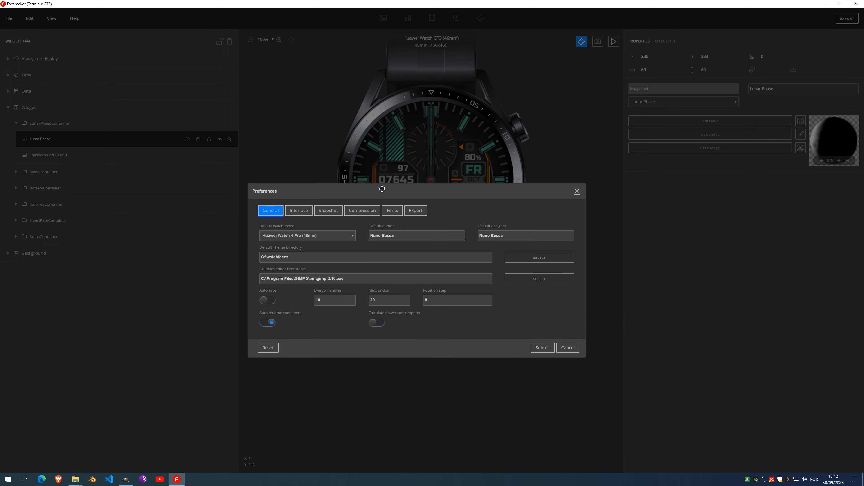
drag(382, 187, 392, 230)
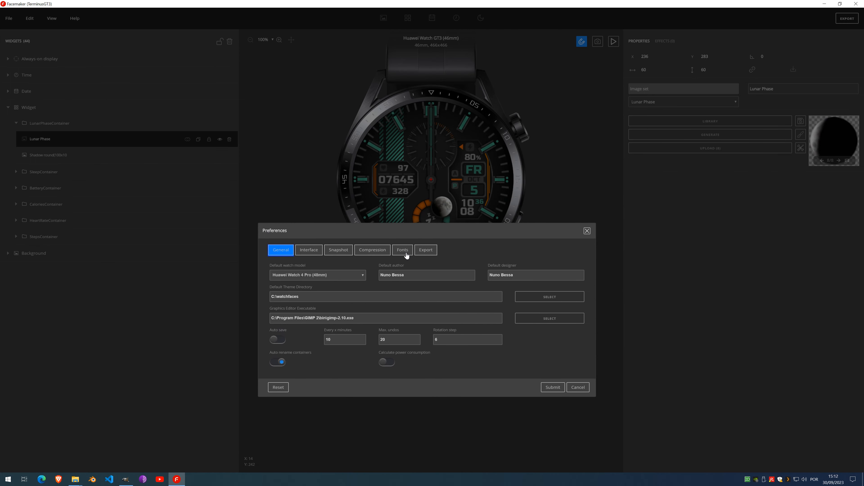
click(553, 388)
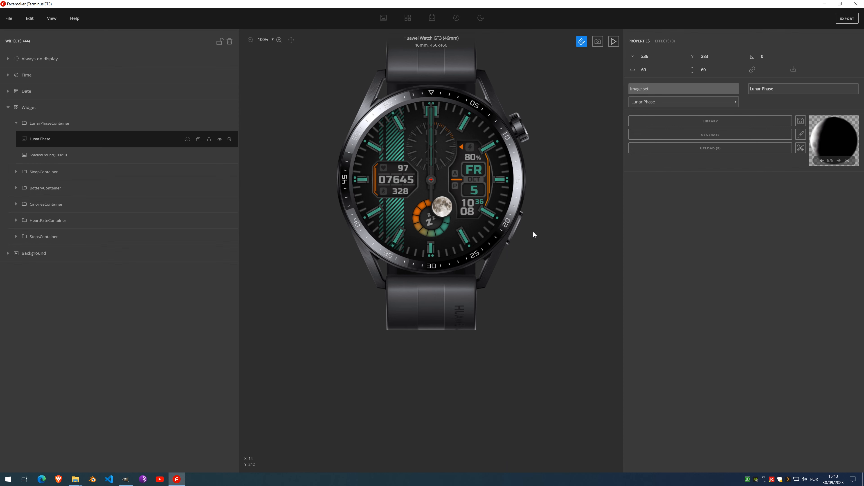
Go back from the exported res folder to the TerminusGT3 folder and select TerminusGT3.hwt
mouse_move(75, 479)
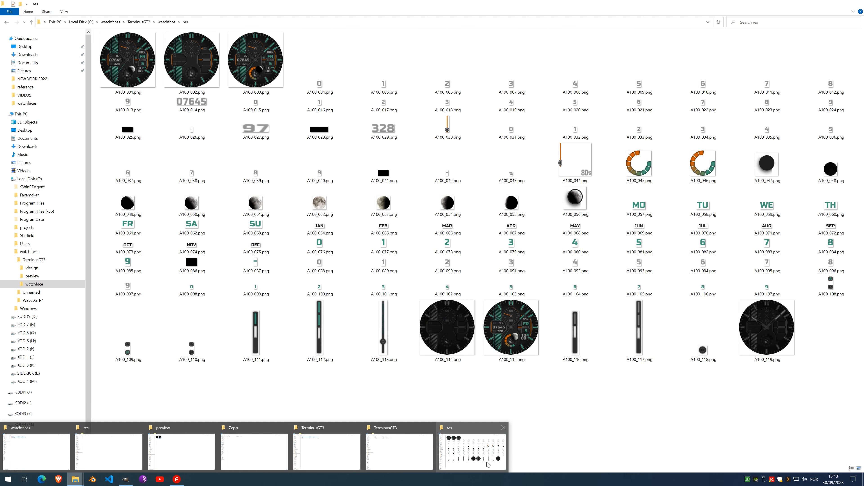
click(488, 464)
click(170, 23)
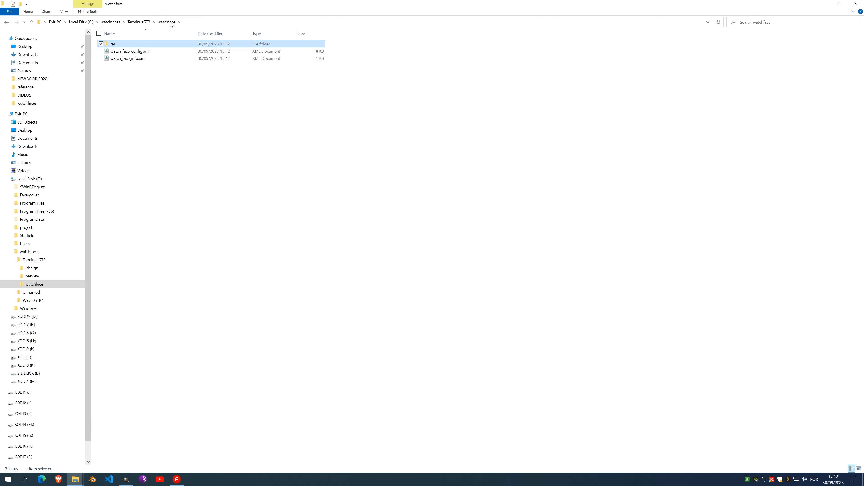
click(145, 23)
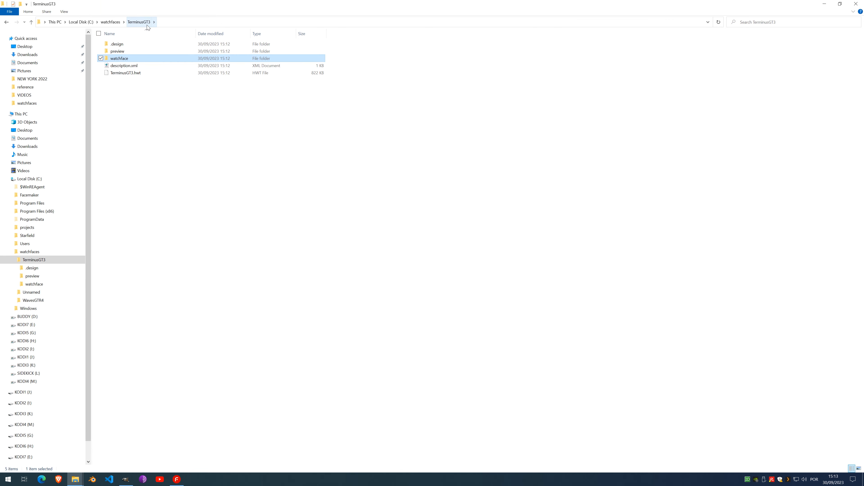
click(132, 74)
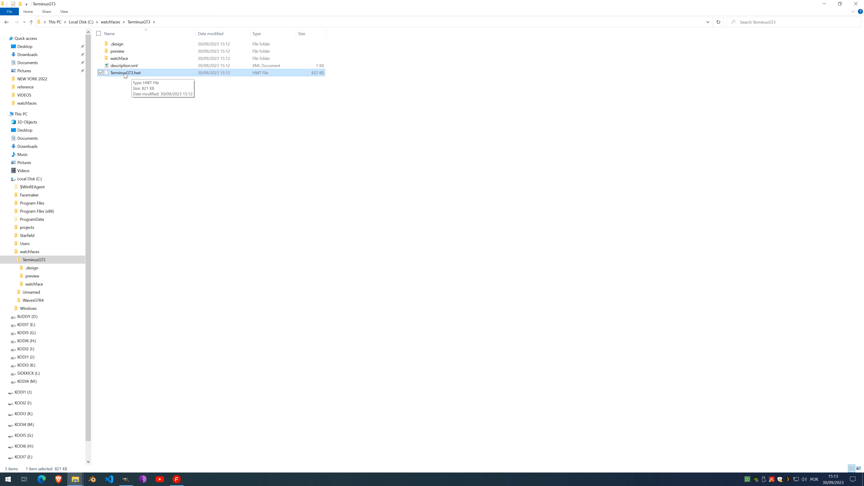
Delete the .design, preview and watchface folders and description.xml from the TerminusGT3 folder, and select TerminusGT3.hwt
click(125, 67)
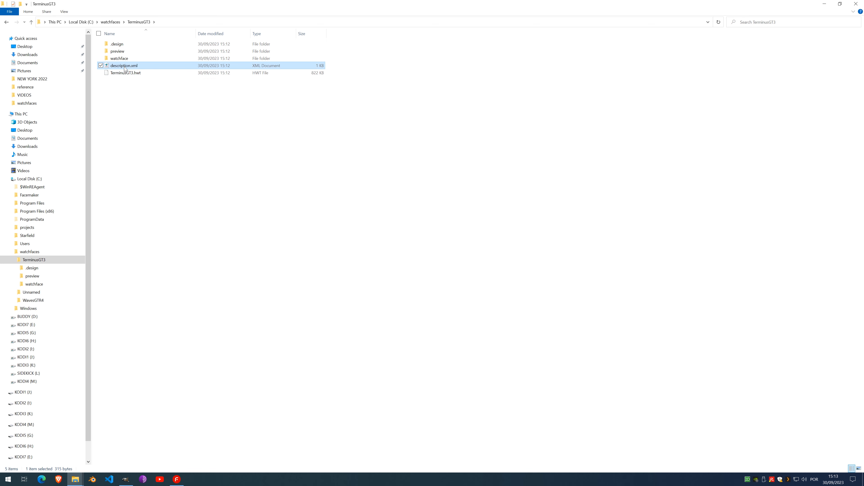
shift+click(118, 45)
key(Delete)
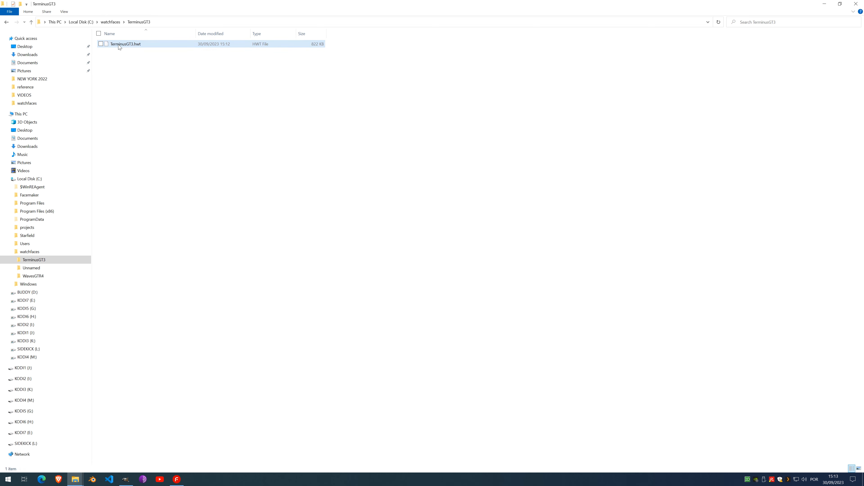
click(129, 46)
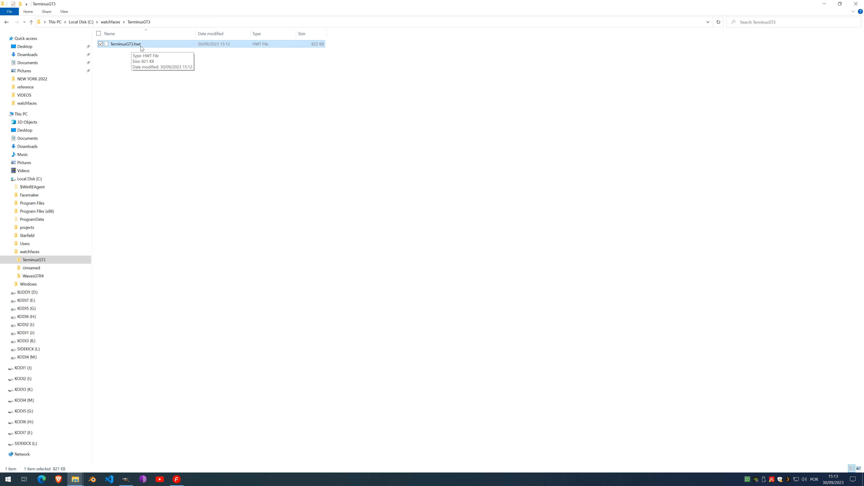
Extract TerminusGT3.hwt into its own TerminusGT3 folder with 7-Zip and select com.huawei.watchface inside it
right_click(126, 46)
mouse_move(163, 65)
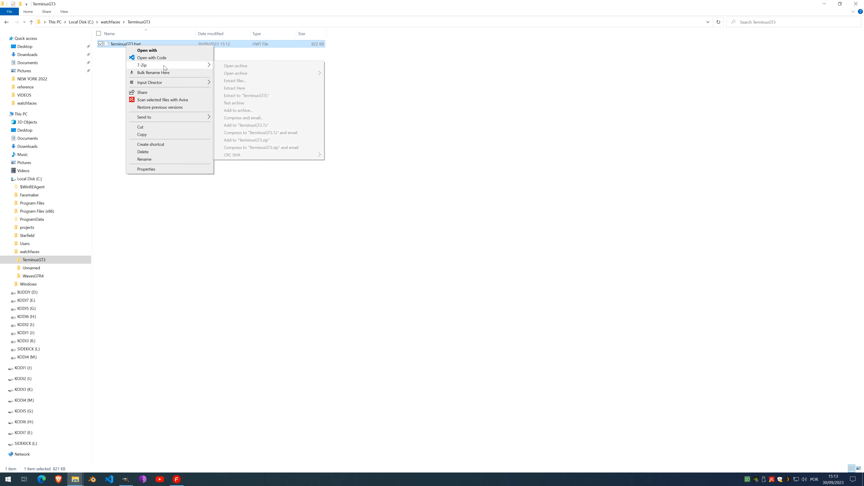
click(254, 97)
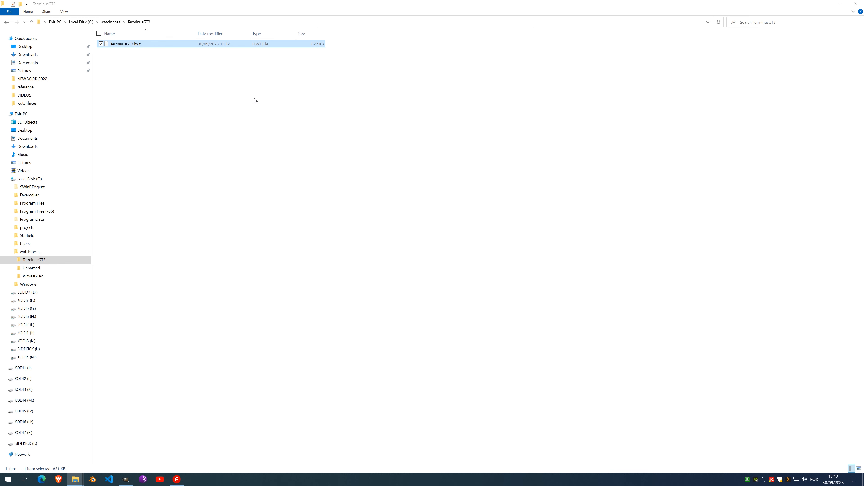
double_click(128, 44)
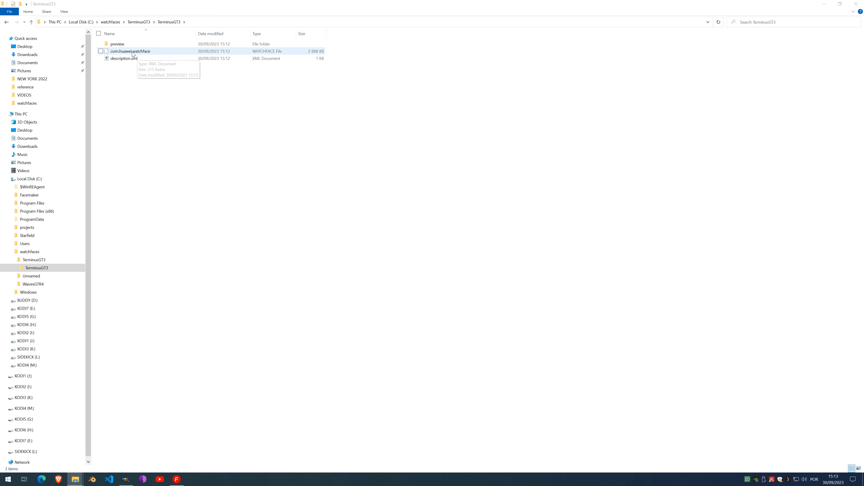
click(132, 53)
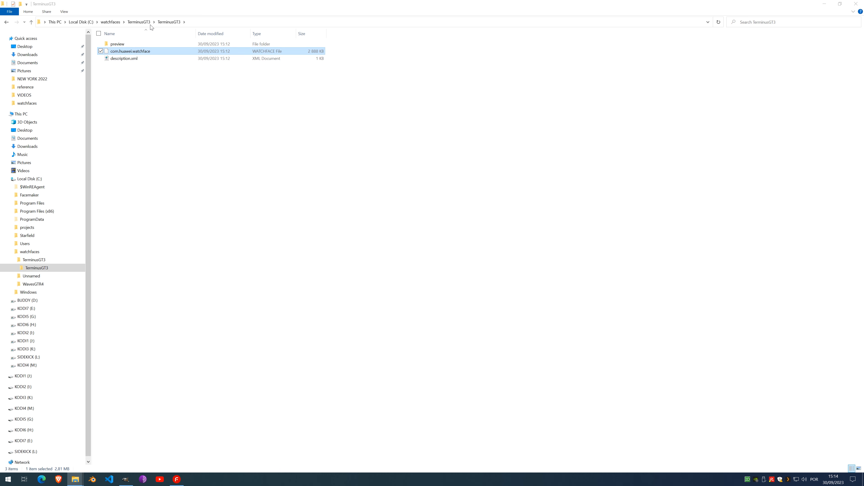
Delete aod.jpg, cover.jpg and icon_small.jpg from the preview folder inside the extracted TerminusGT3 folder
click(138, 22)
click(128, 51)
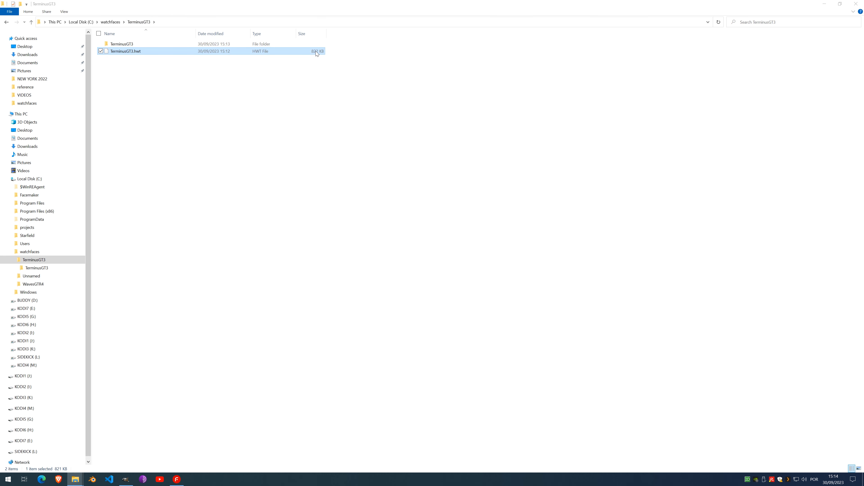
click(141, 42)
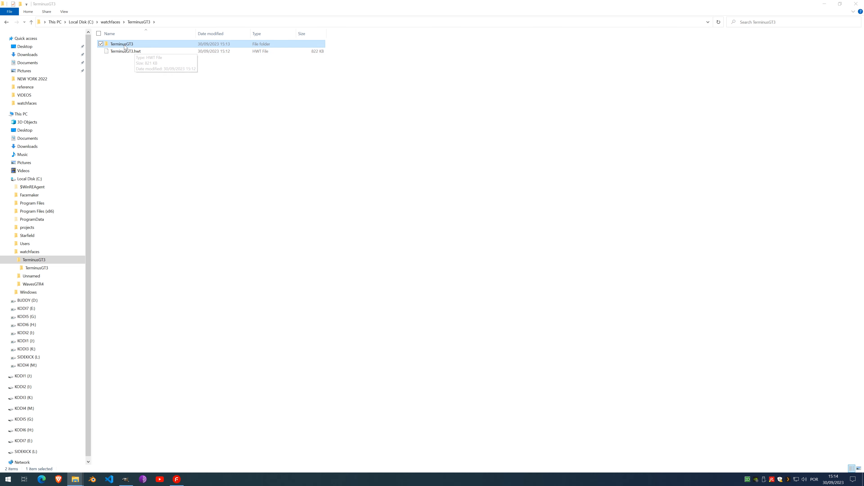
double_click(124, 44)
click(117, 45)
double_click(118, 44)
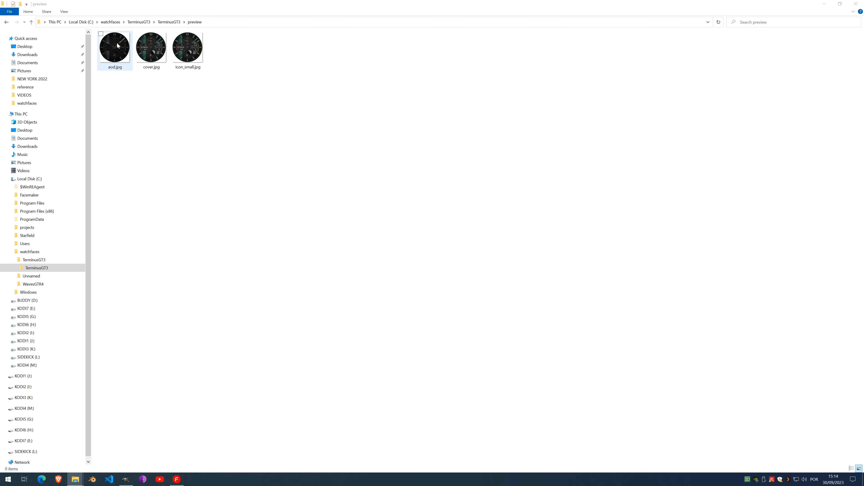
drag(268, 43, 113, 90)
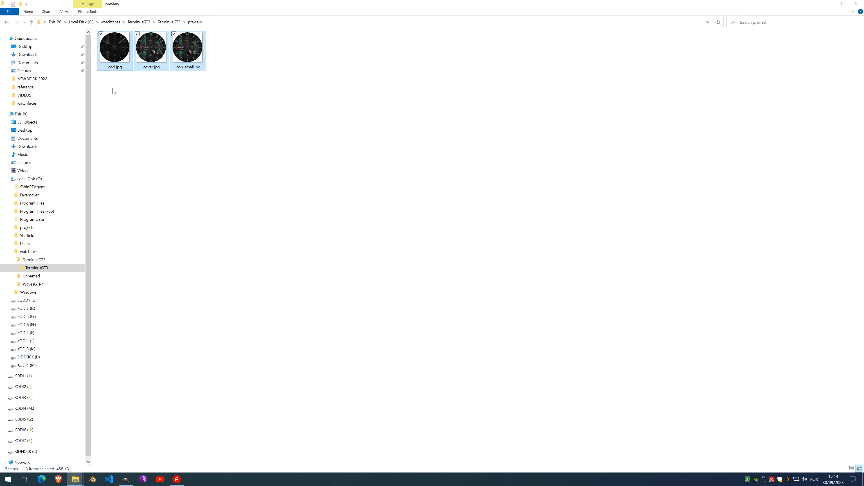
key(Delete)
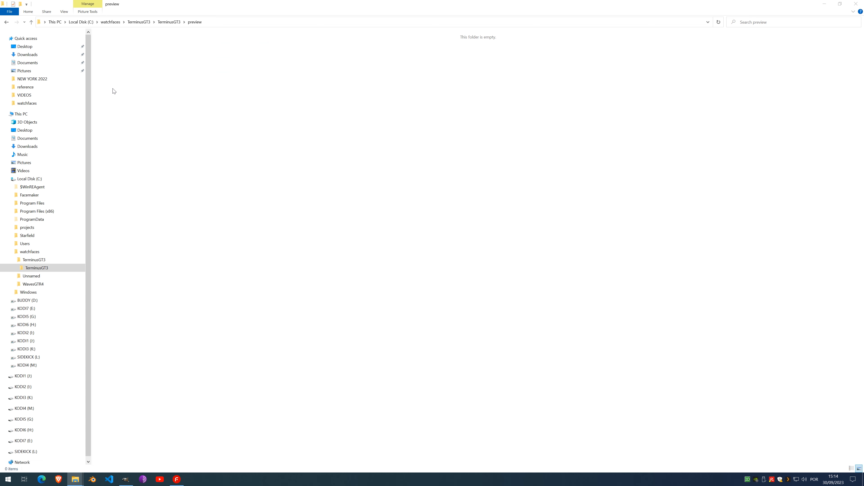
Go back to the outer TerminusGT3 folder, compress the extracted folder to TerminusGT3.zip with 7-Zip, and select the archive
click(175, 22)
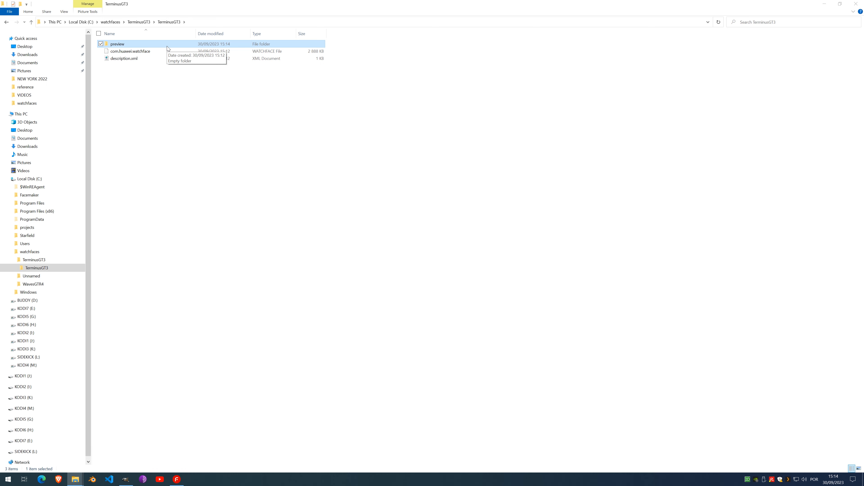
click(139, 21)
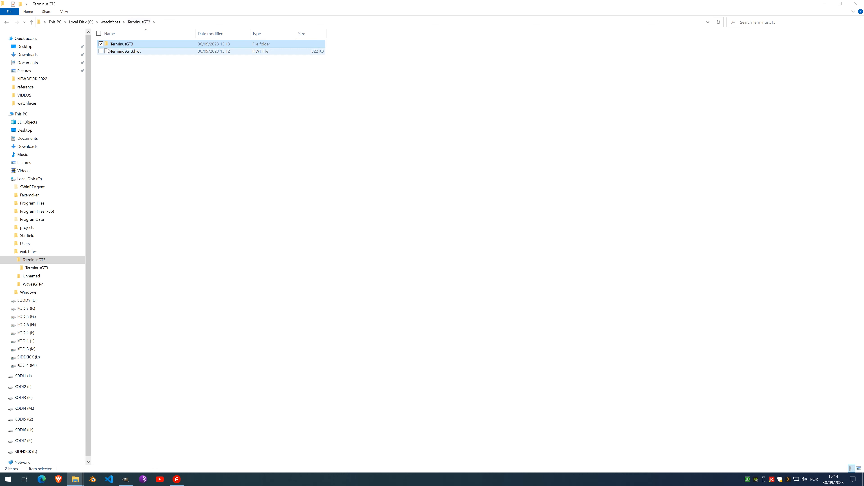
right_click(115, 45)
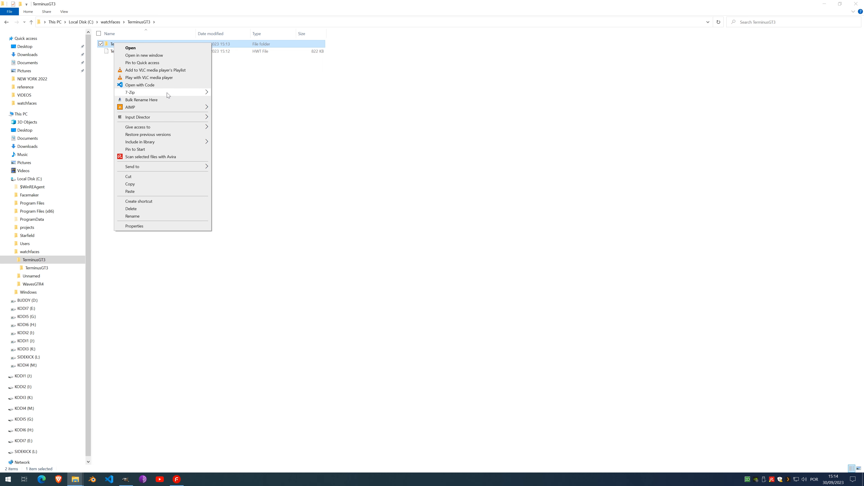
mouse_move(166, 92)
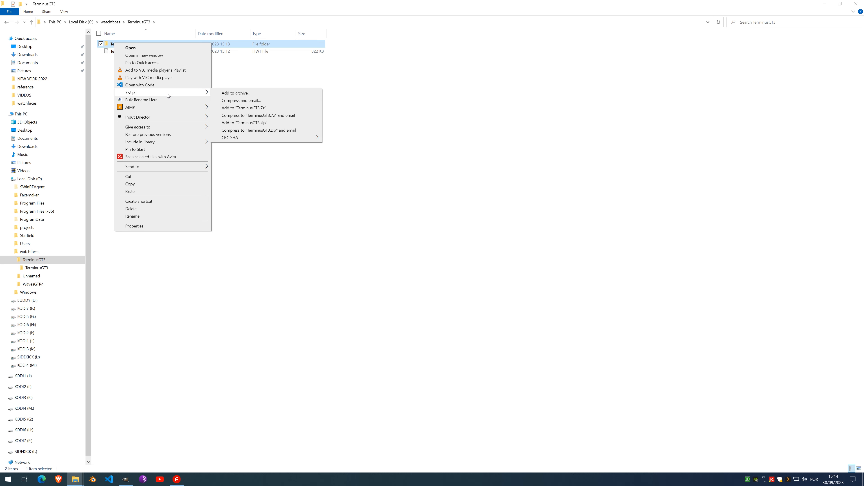
click(270, 124)
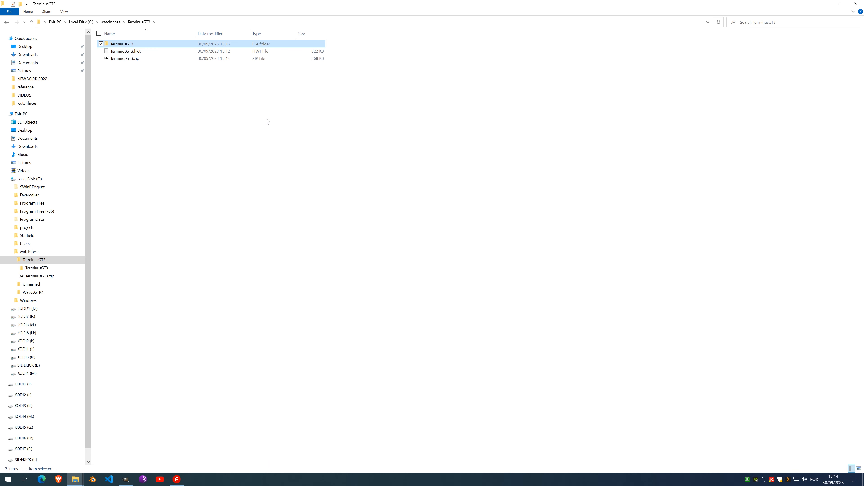
click(315, 59)
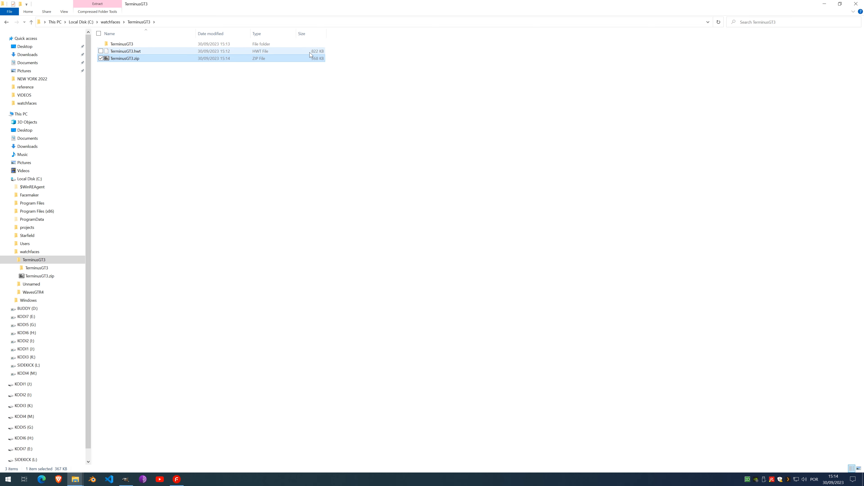
Delete the original TerminusGT3.hwt and rename TerminusGT3.zip as TerminusGT3.hwt, accepting the extension change
click(143, 50)
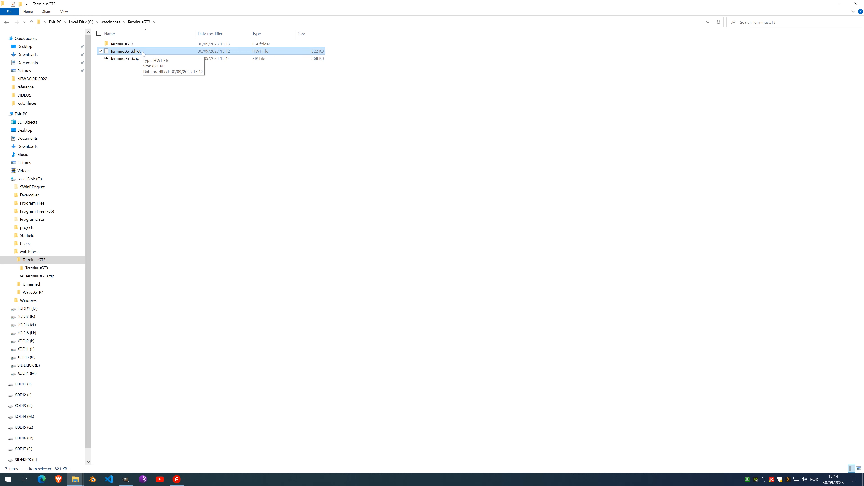
key(Delete)
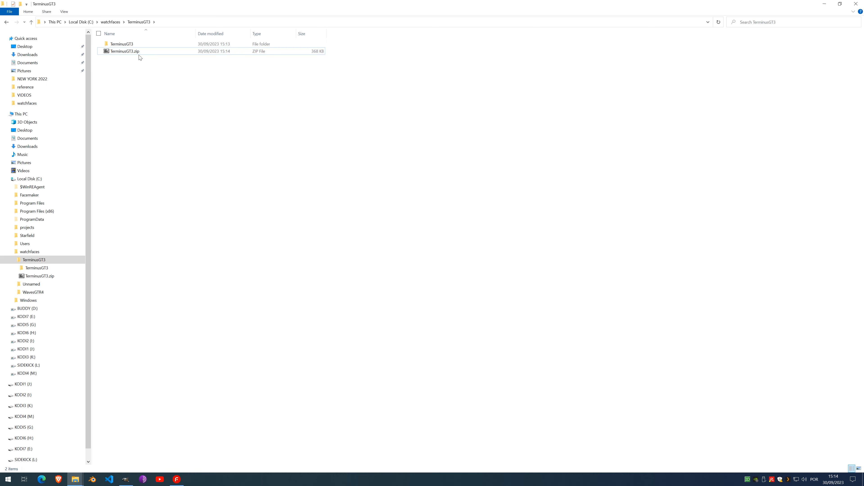
click(140, 52)
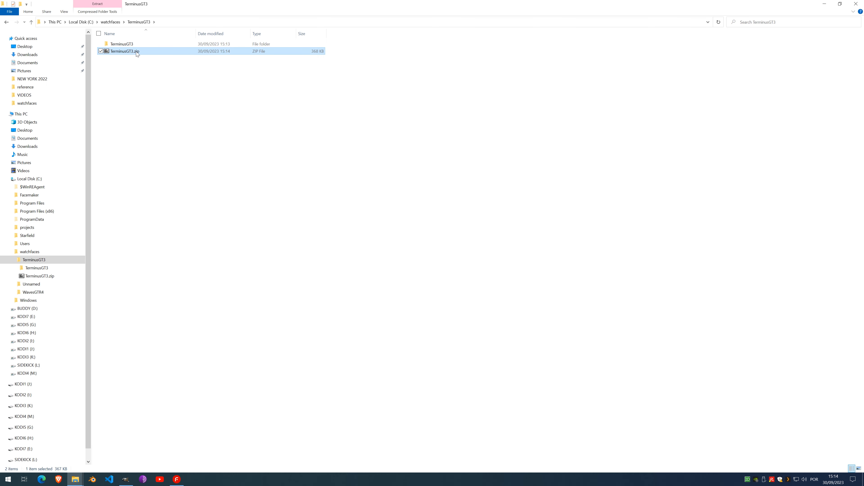
click(136, 52)
click(139, 52)
key(BackSpace)
key(BackSpace)
text(hwt)
key(Return)
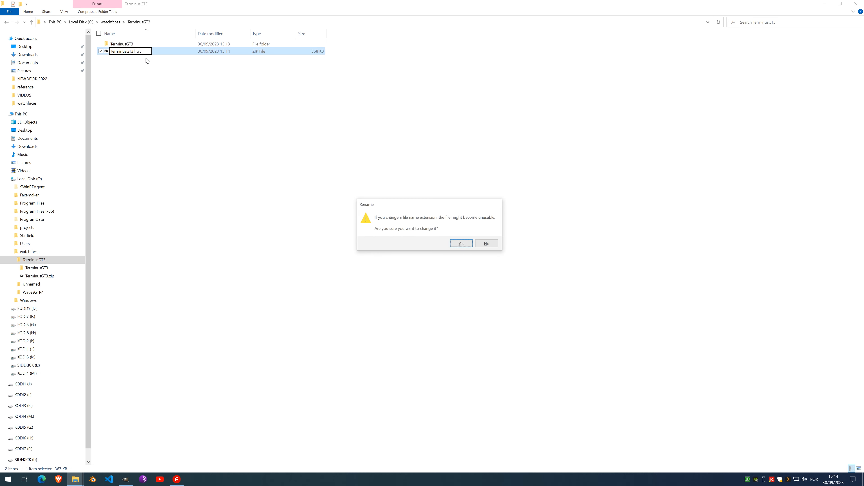
click(462, 244)
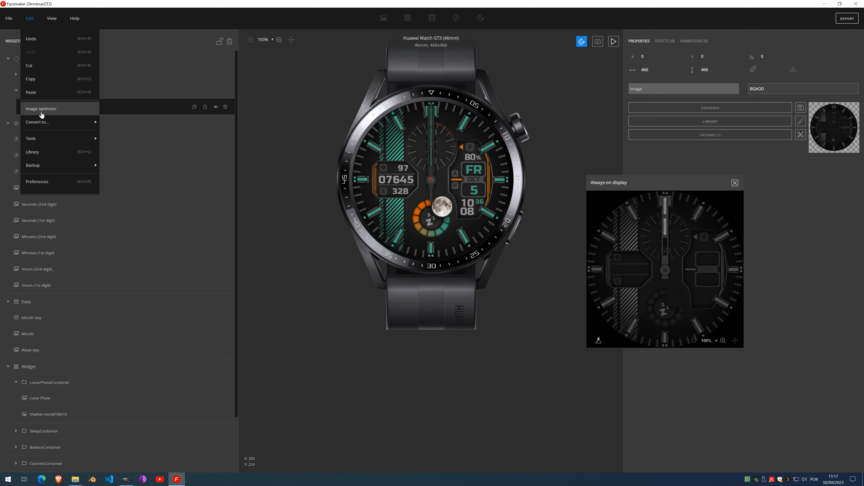
In Facemaker, examine the properties of the background Image, the Lunar Phase image set and the round shadow image
click(258, 126)
scroll(37, 359, down, 2)
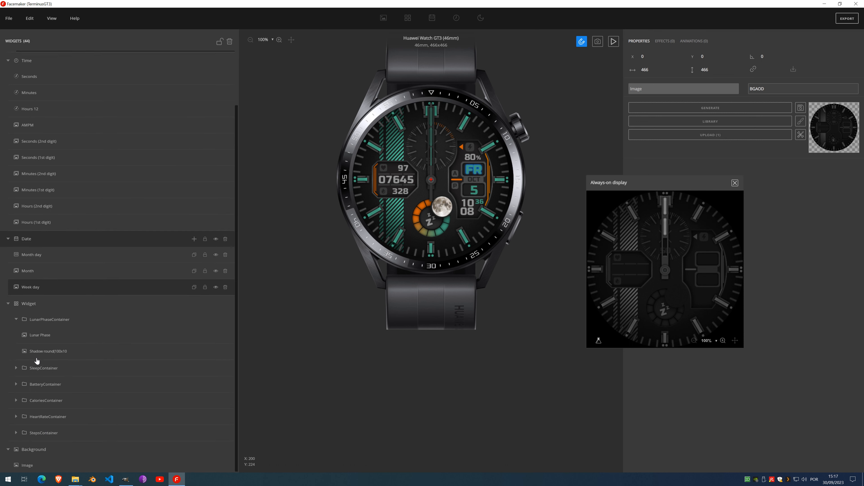
click(18, 470)
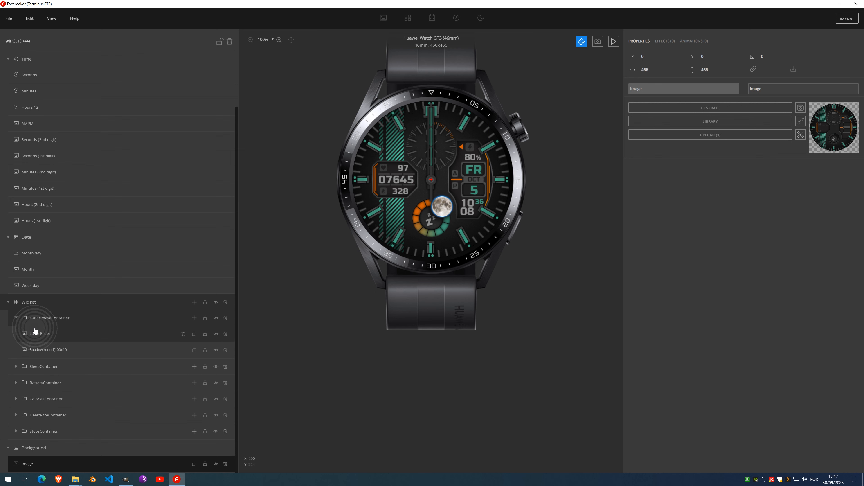
click(48, 334)
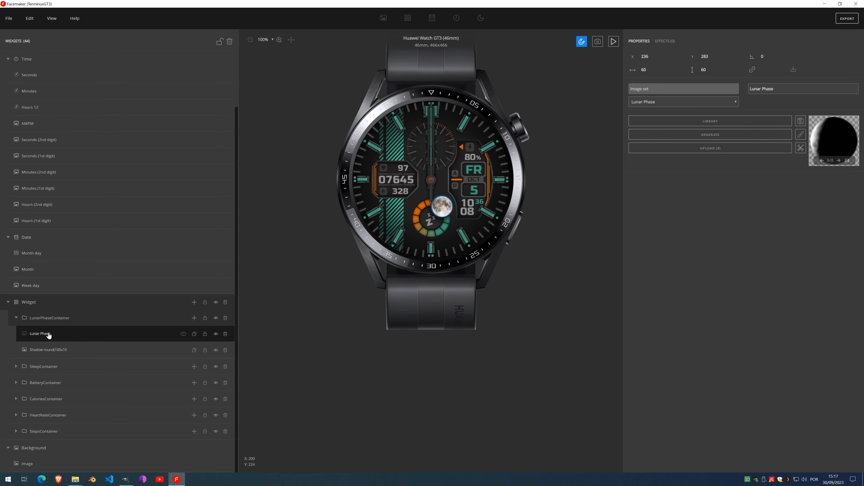
click(54, 351)
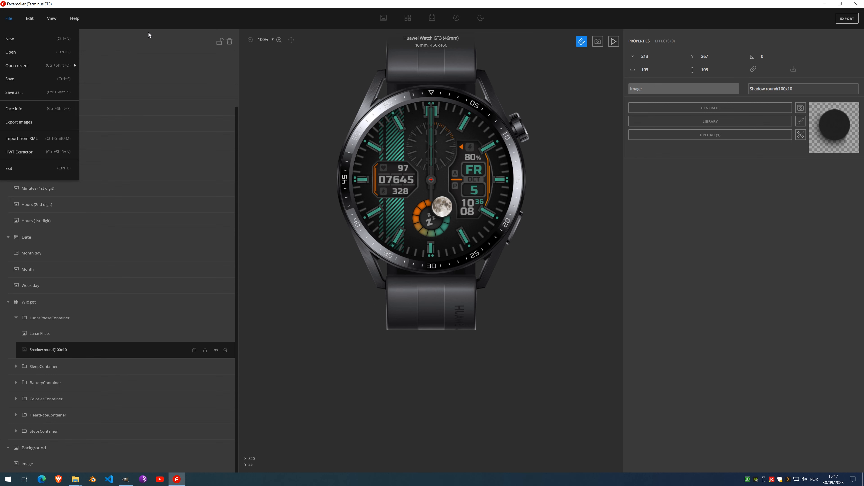
Start a new watch face project and add a Widget group with a container inside it
click(34, 40)
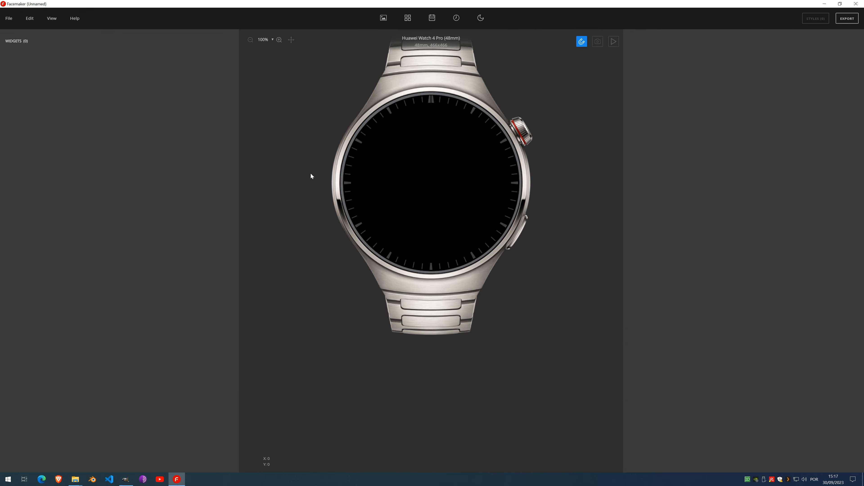
click(382, 20)
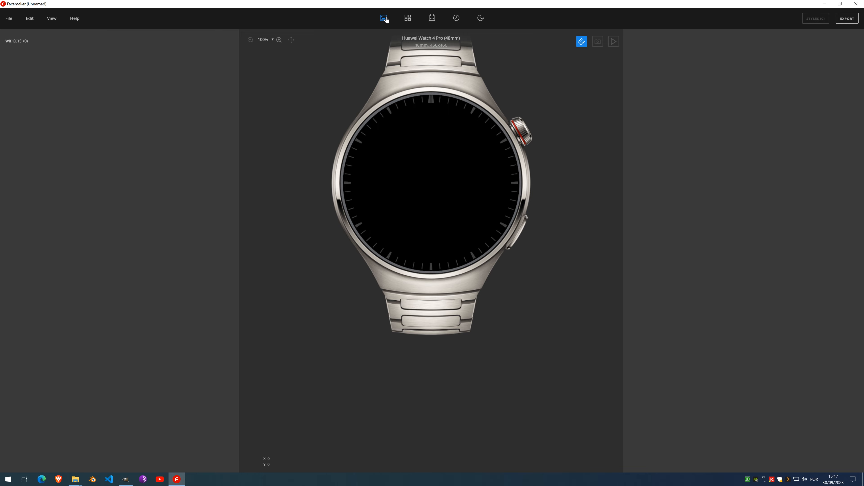
click(405, 19)
click(229, 77)
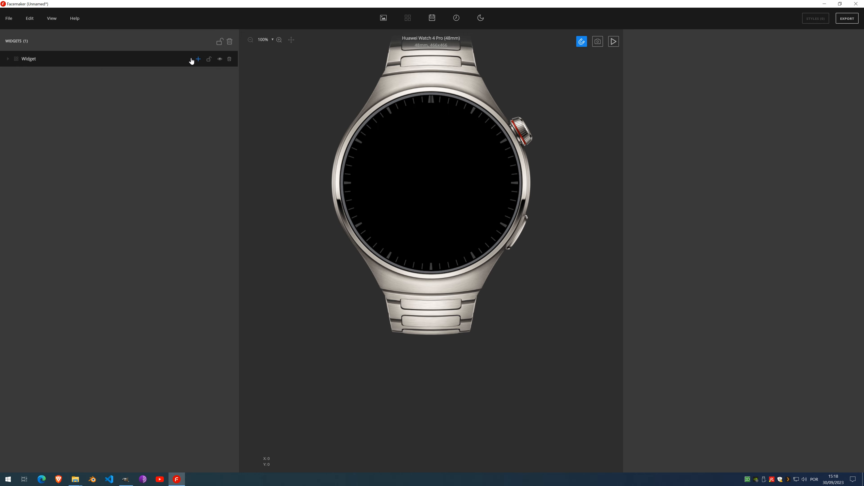
click(198, 60)
click(194, 75)
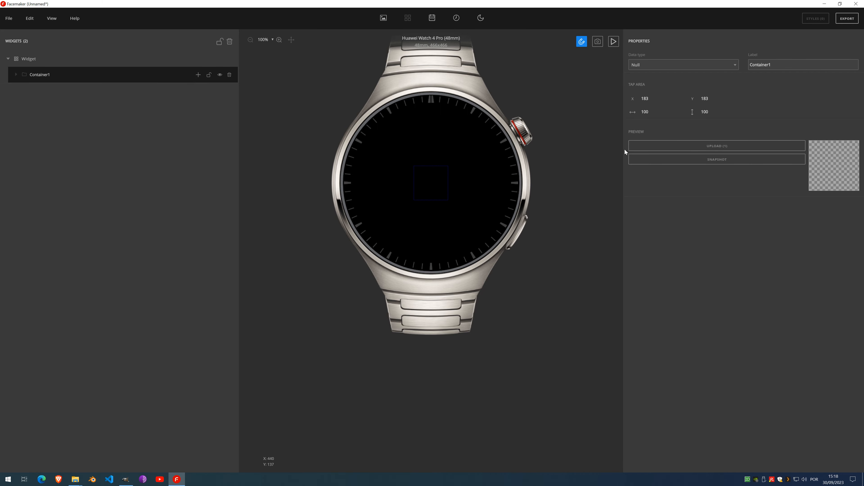
Set the new container's data type to Battery
click(650, 64)
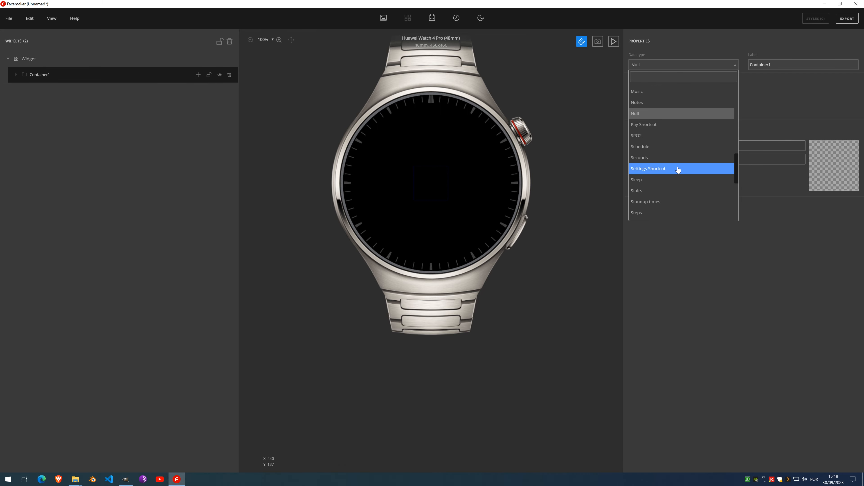
scroll(678, 169, up, 5)
click(675, 119)
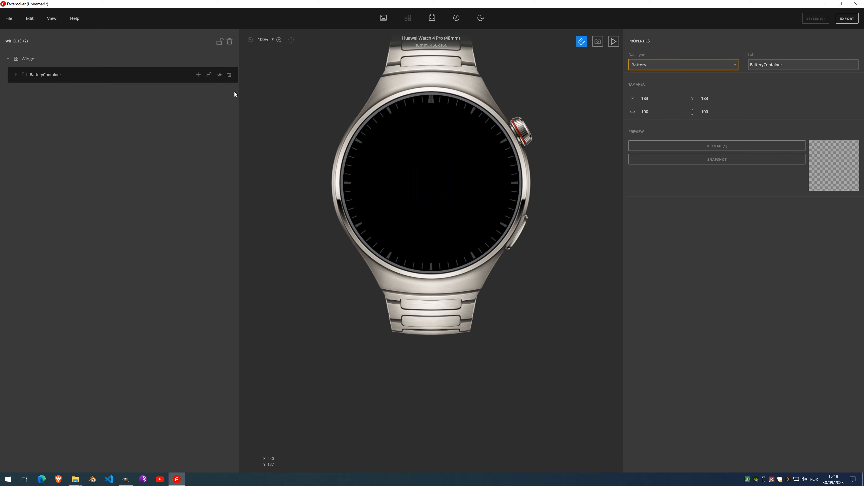
Add an Image Combo to BatteryContainer, set its data type to Battery, and generate its digit images
click(198, 75)
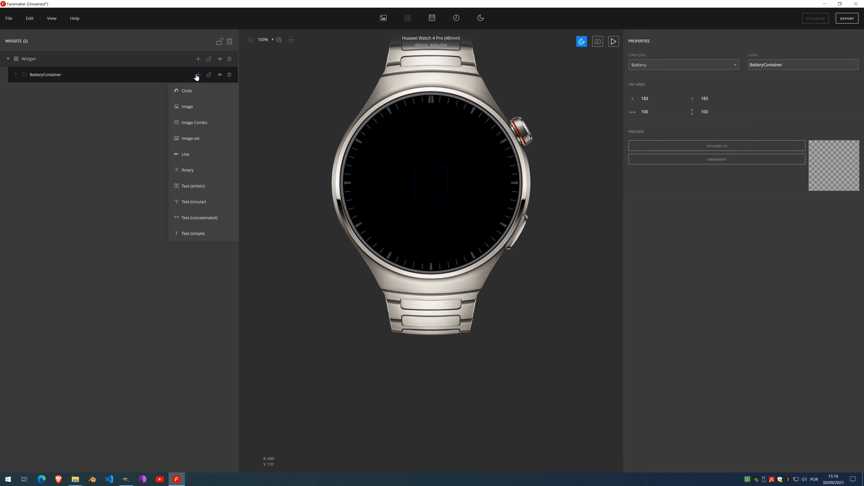
click(206, 131)
click(679, 106)
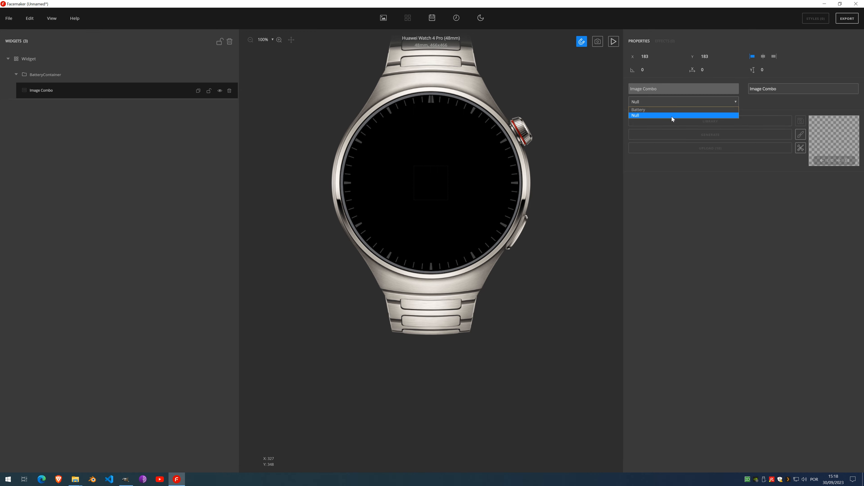
click(672, 112)
click(685, 136)
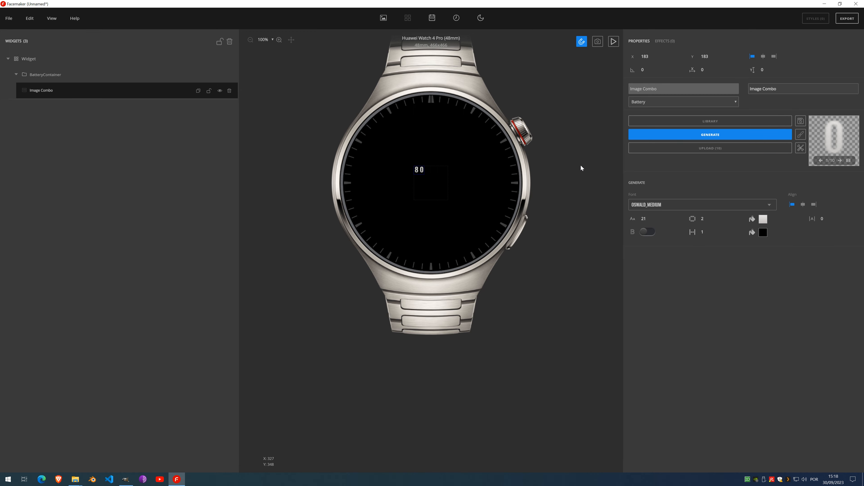
Set the generated battery digits to font size 91 and the Blue Spirits Regular font
click(652, 217)
drag(652, 219, 652, 219)
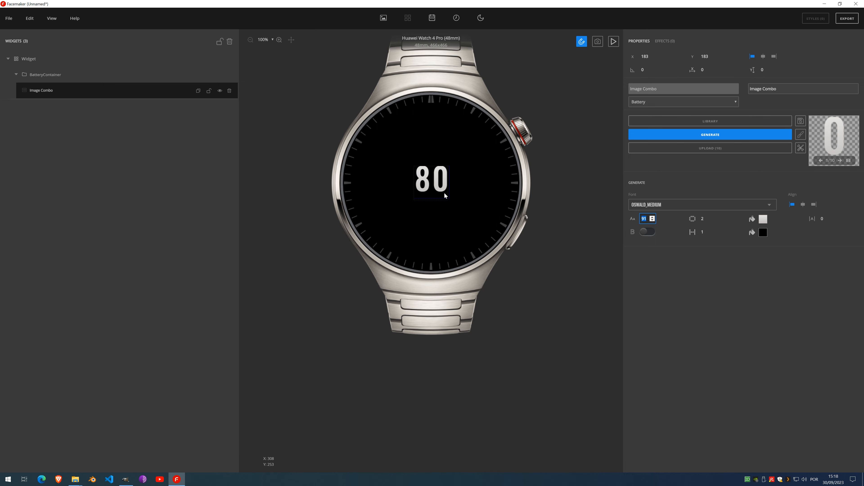
click(669, 204)
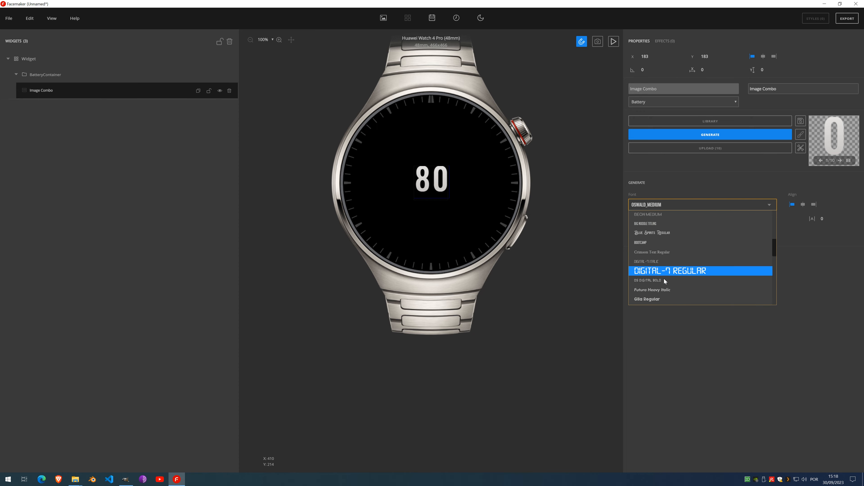
click(660, 231)
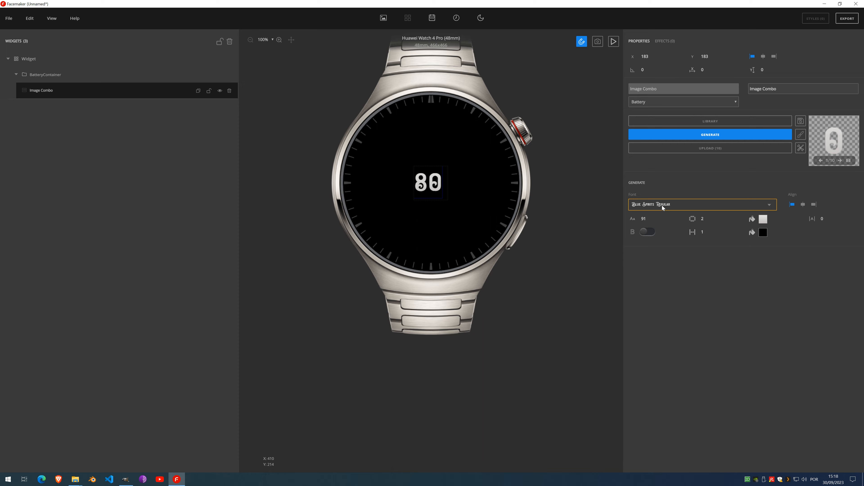
scroll(439, 181, up, 4)
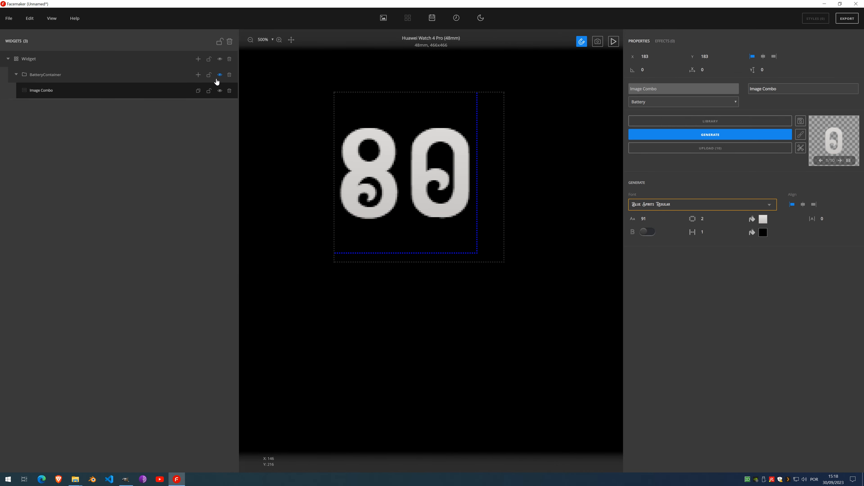
Toggle the locks of BatteryContainer and its Image Combo, and examine the digit images in the Frame editor
click(209, 74)
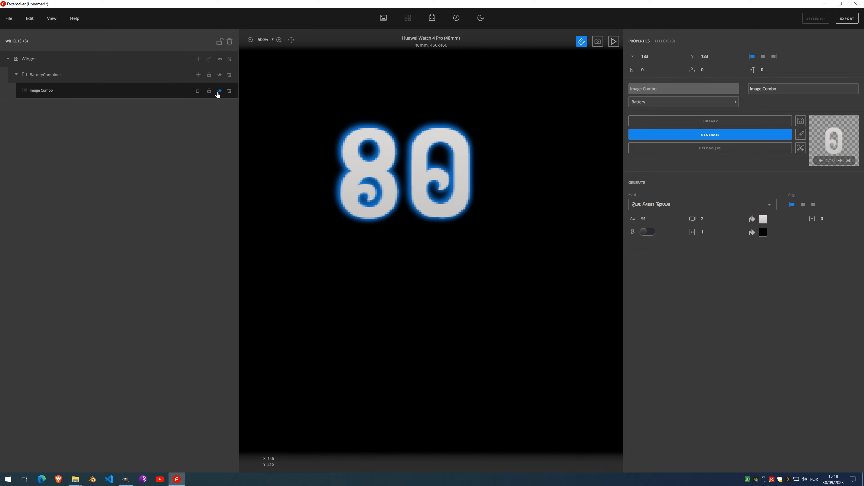
click(209, 90)
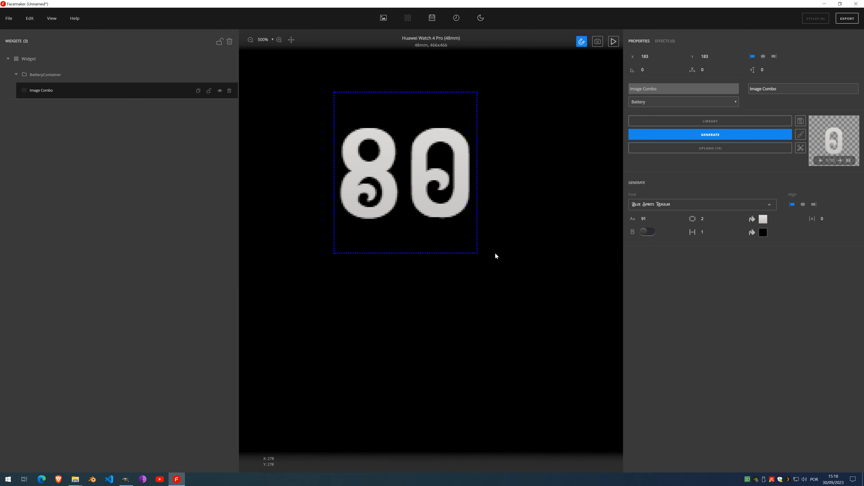
click(848, 160)
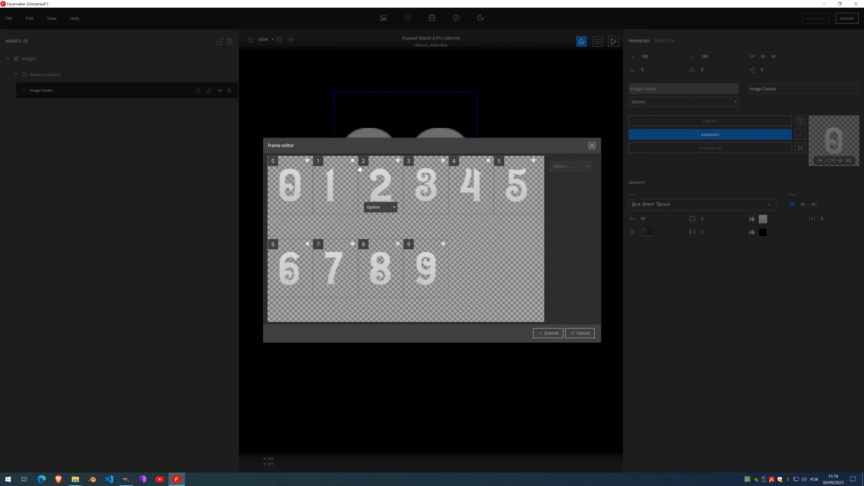
click(592, 146)
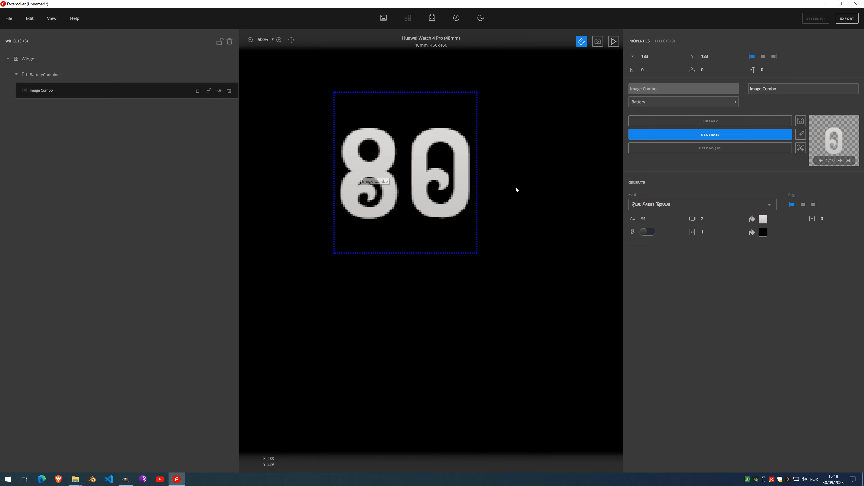
Crop the Image Combo's digit images to content and review the cropped digits in the Frame editor
click(800, 147)
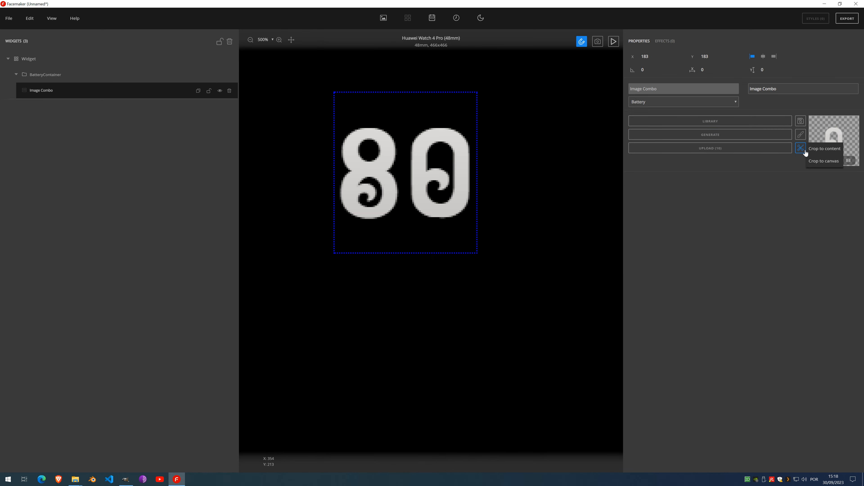
click(820, 149)
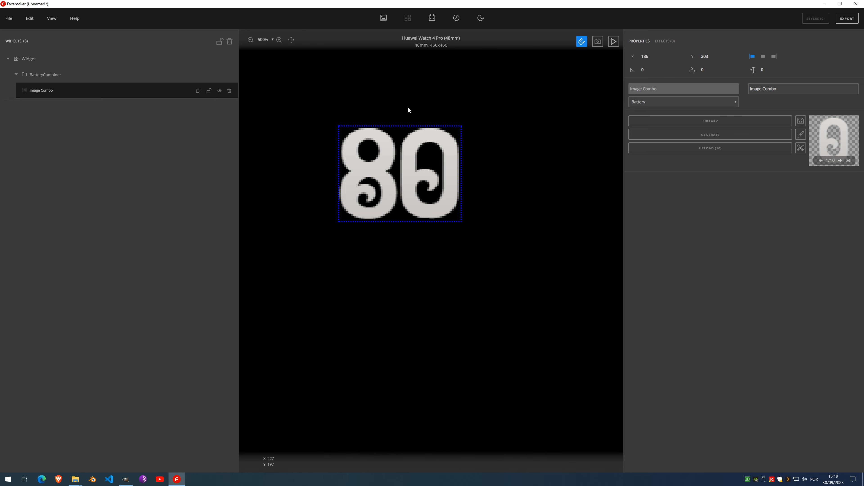
click(848, 161)
click(592, 146)
Delete the Image Combo, then add an Image set to BatteryContainer with its data type set to Battery
click(230, 92)
click(198, 74)
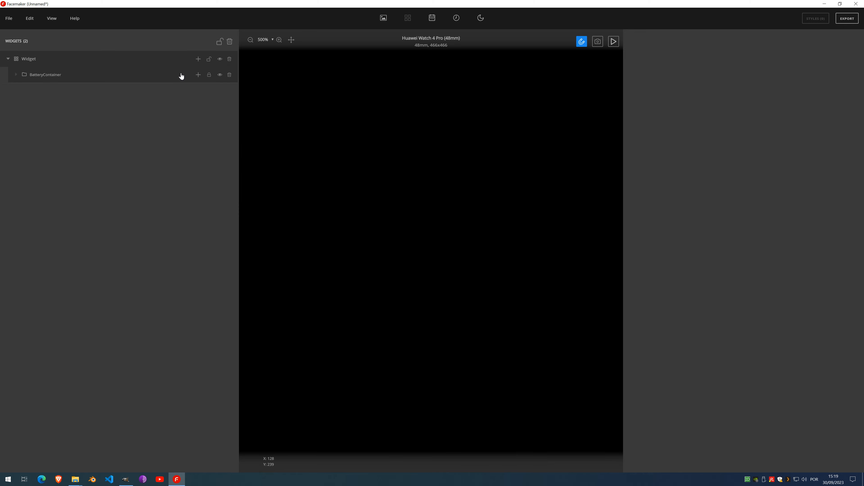
click(198, 75)
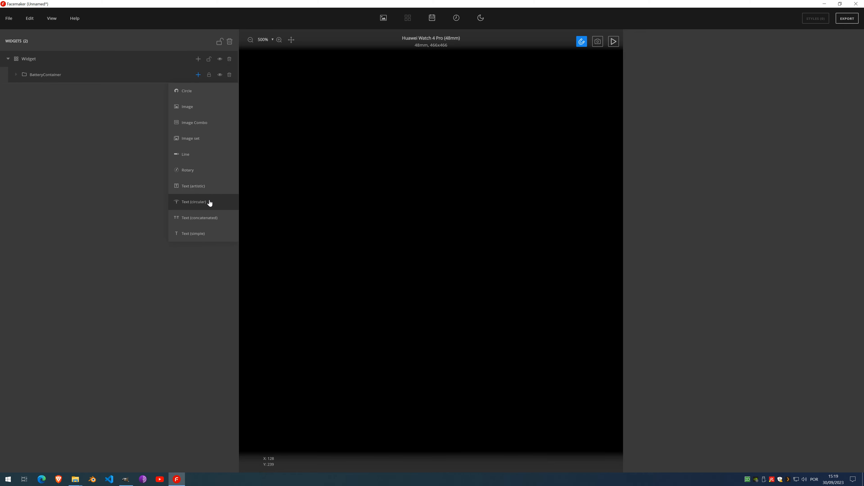
click(206, 141)
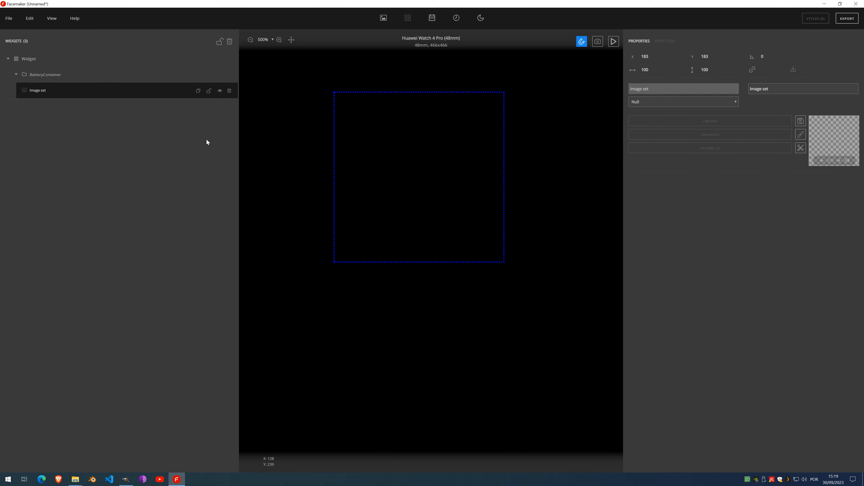
click(659, 101)
click(649, 110)
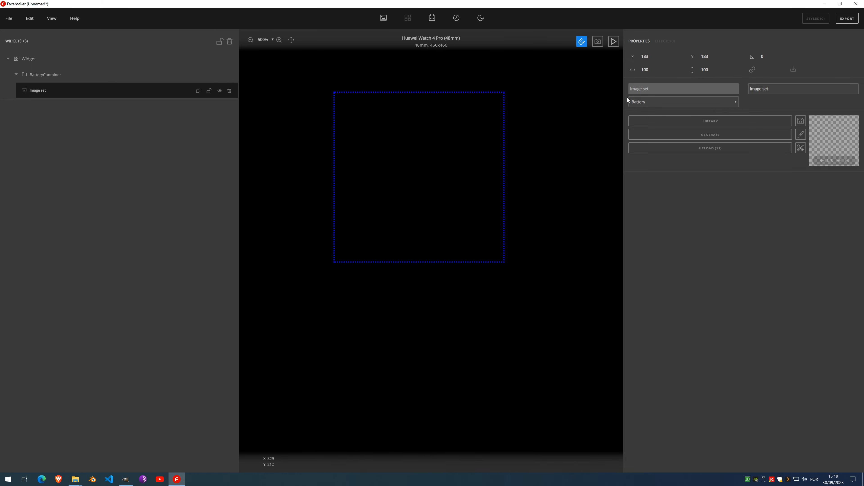
Generate vertical Line images for the battery Image set and set the spacing between segments to 4
click(721, 138)
scroll(480, 167, down, 4)
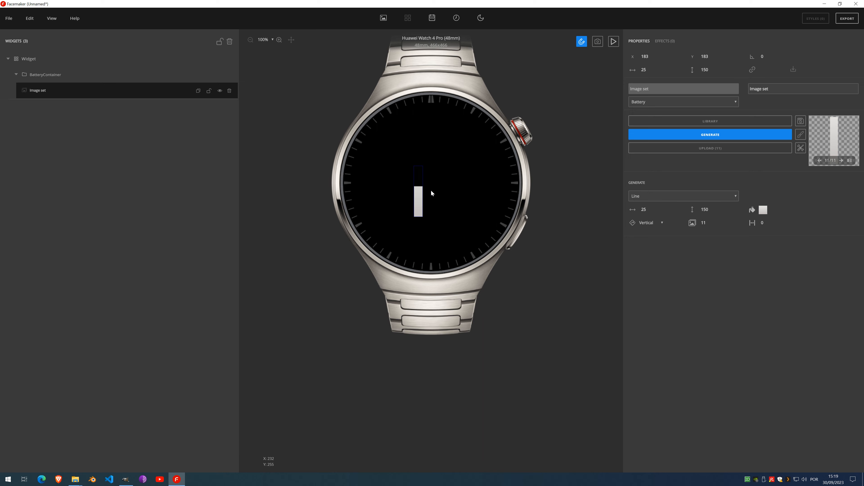
scroll(431, 191, up, 3)
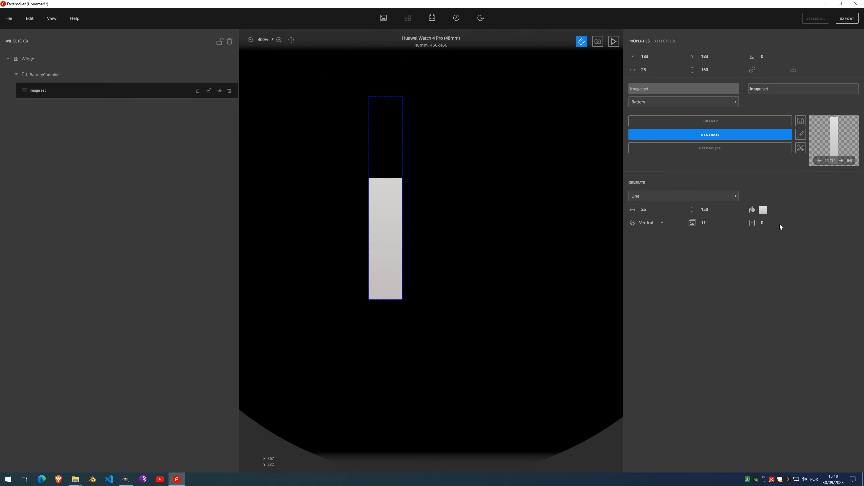
click(771, 221)
click(771, 221)
click(771, 221)
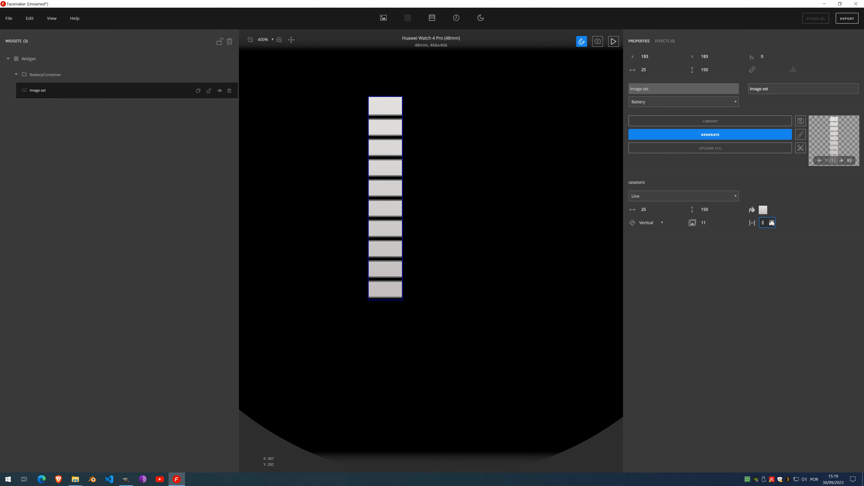
click(772, 221)
Crop the Line images to content and check the segmented bar at different magnifications
click(800, 148)
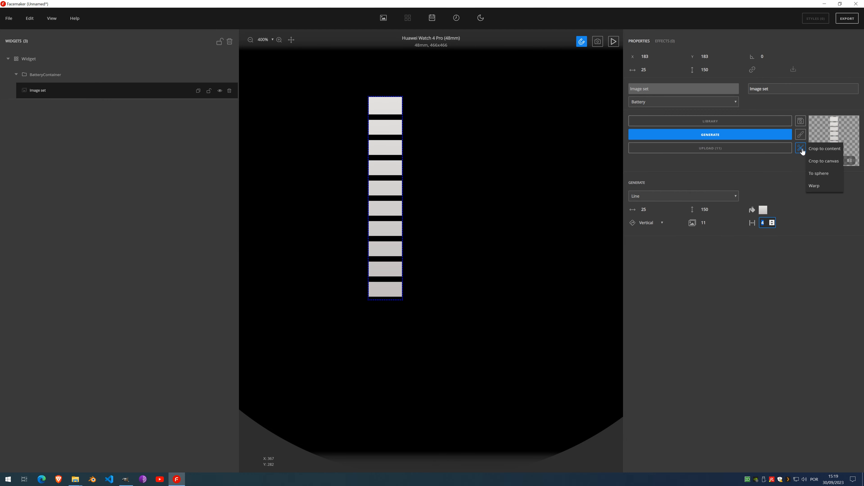
click(835, 154)
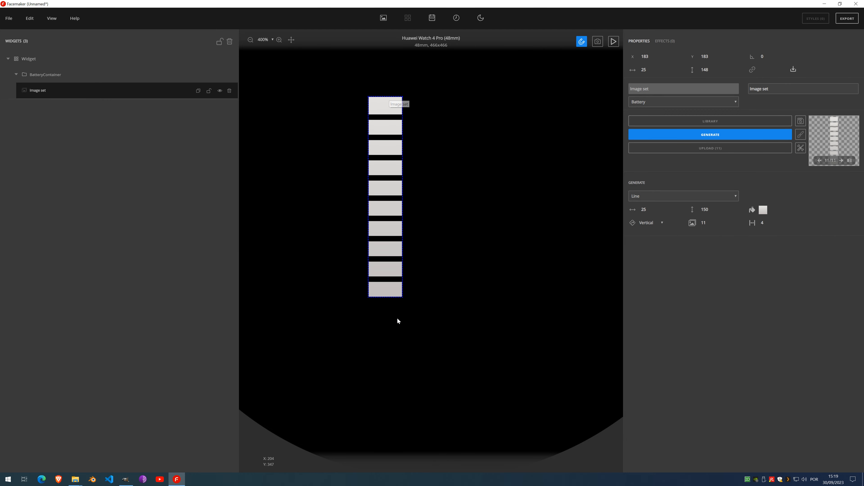
scroll(379, 226, down, 3)
scroll(424, 219, down, 6)
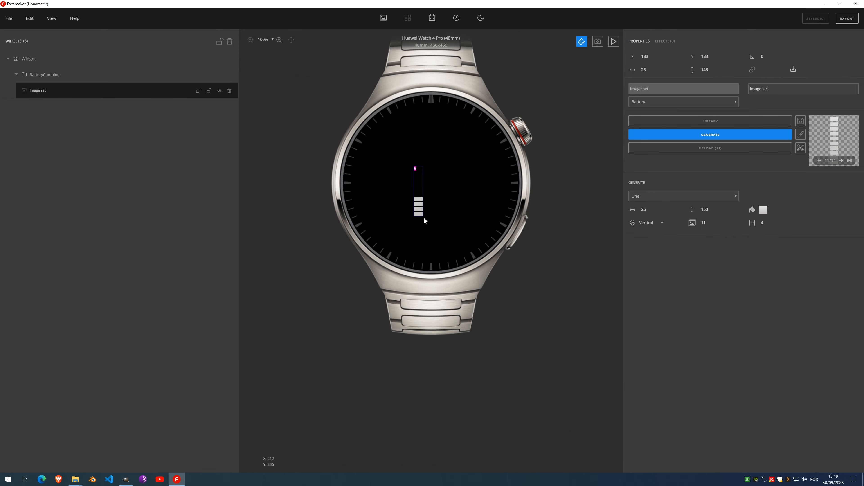
scroll(424, 219, up, 6)
scroll(424, 218, down, 7)
scroll(424, 218, up, 7)
scroll(424, 218, down, 10)
scroll(430, 203, up, 9)
Change the generated shape to Circle and centre the Image set on the watch face at X 131, Y 131
click(647, 195)
click(643, 208)
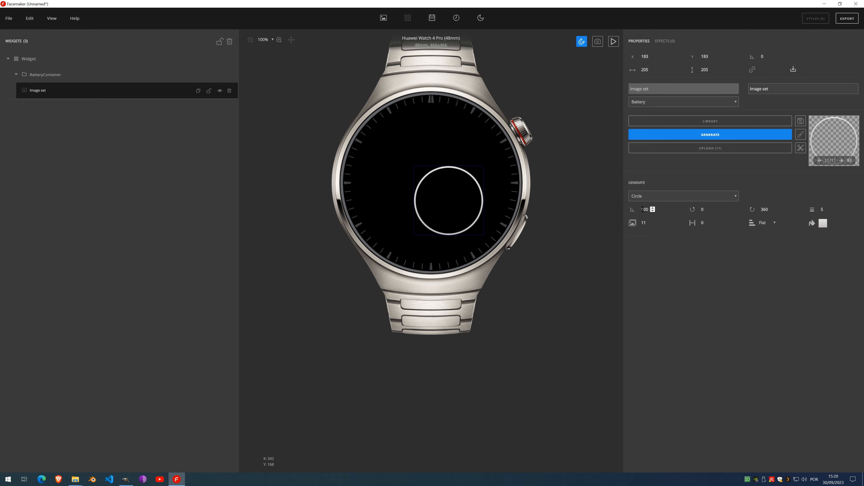
drag(456, 203, 431, 183)
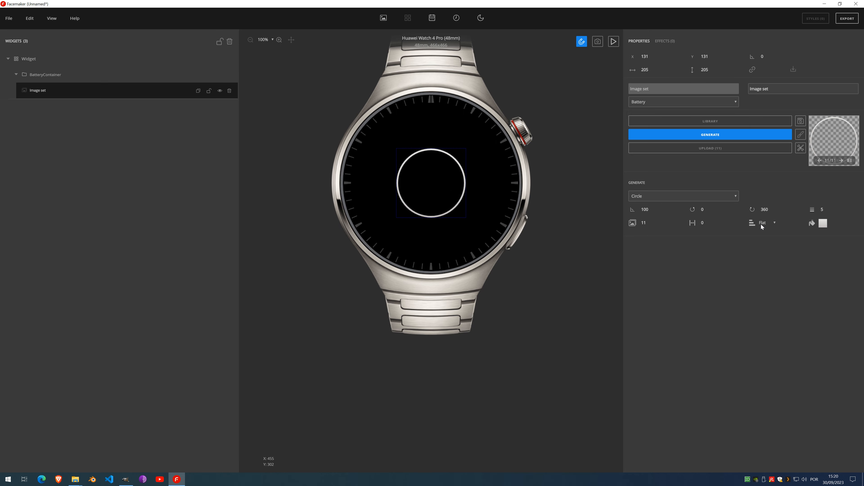
Set the spacing between the circle's segments to 13 and crop the images to content
click(713, 222)
click(712, 222)
click(713, 223)
click(712, 222)
scroll(443, 193, up, 2)
scroll(442, 191, down, 1)
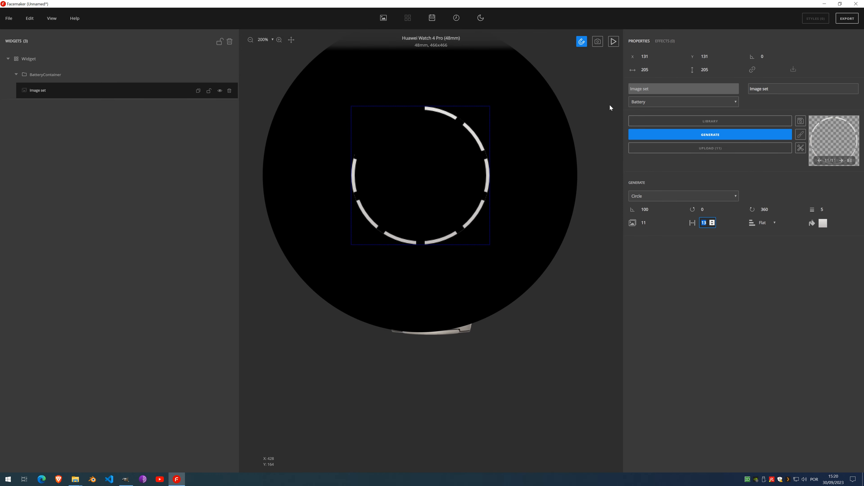
click(800, 148)
click(830, 151)
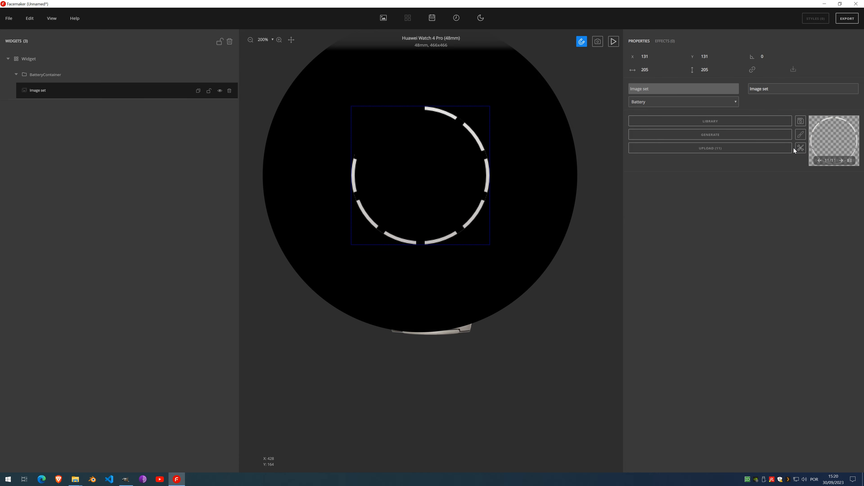
Crop the circle images to canvas and examine the full-size frames in the Frame editor
click(799, 148)
click(824, 162)
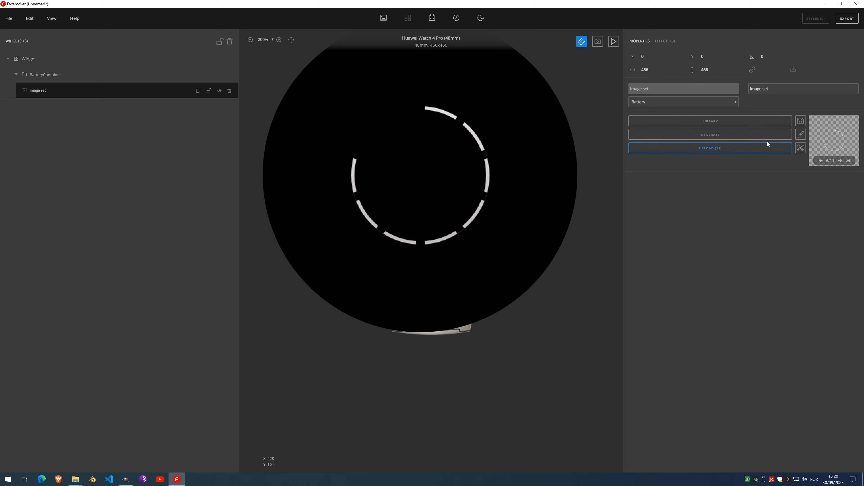
click(800, 147)
click(739, 226)
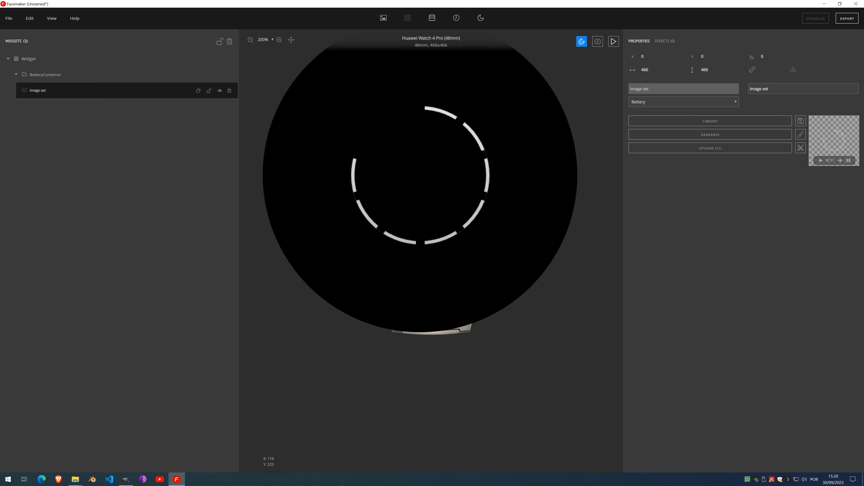
click(848, 160)
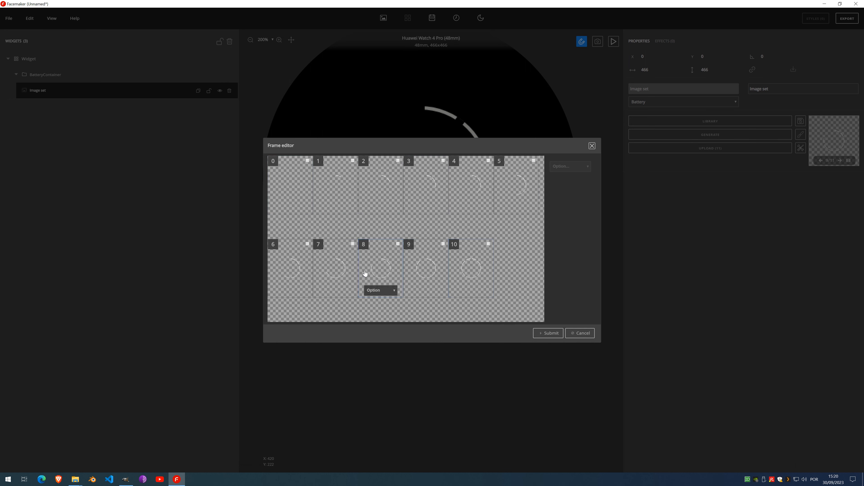
click(580, 333)
scroll(431, 184, down, 2)
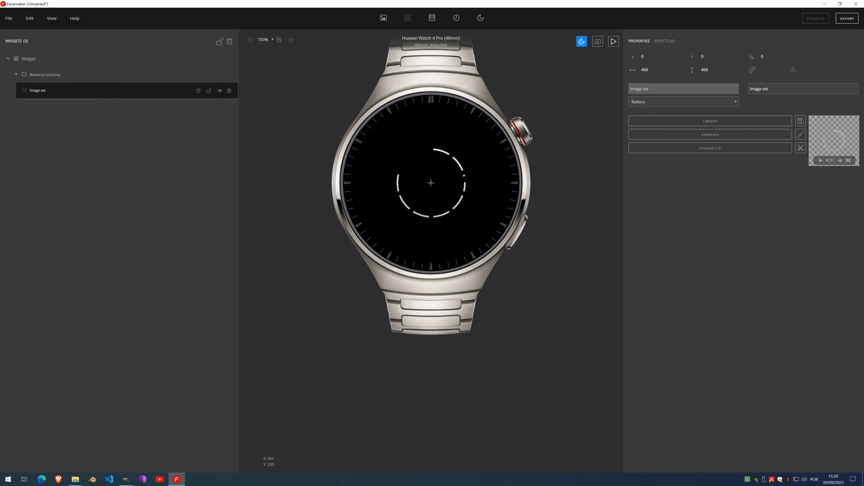
Crop the canvas-sized circle images back to content and review the cropped frames in the Frame editor
scroll(431, 182, up, 3)
click(800, 148)
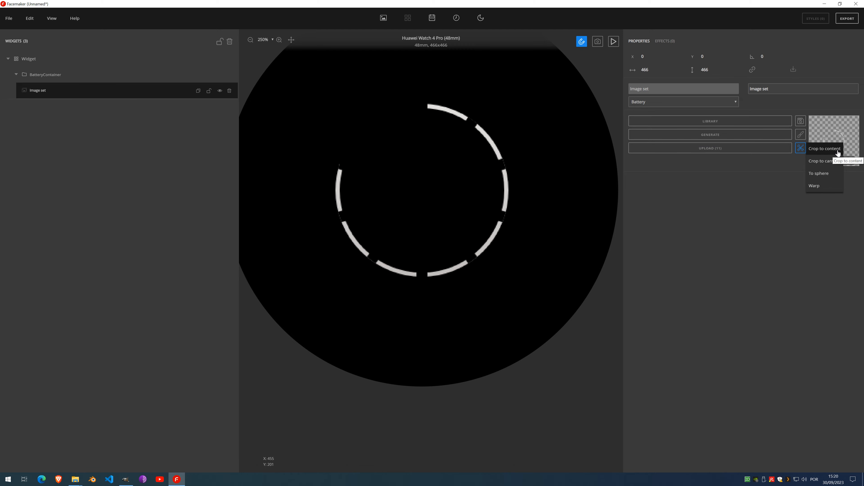
click(824, 148)
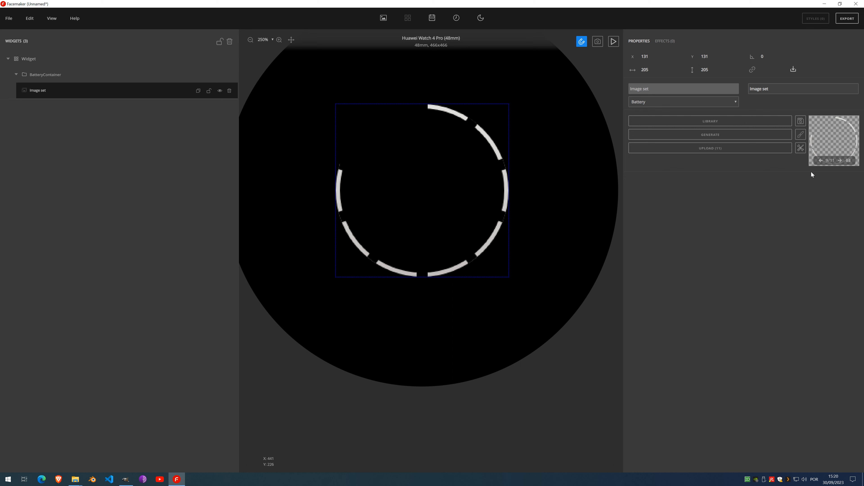
click(848, 161)
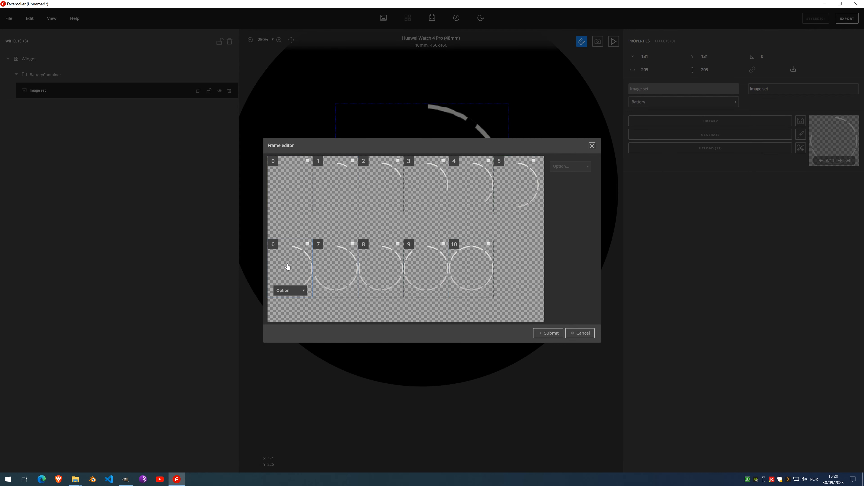
click(581, 336)
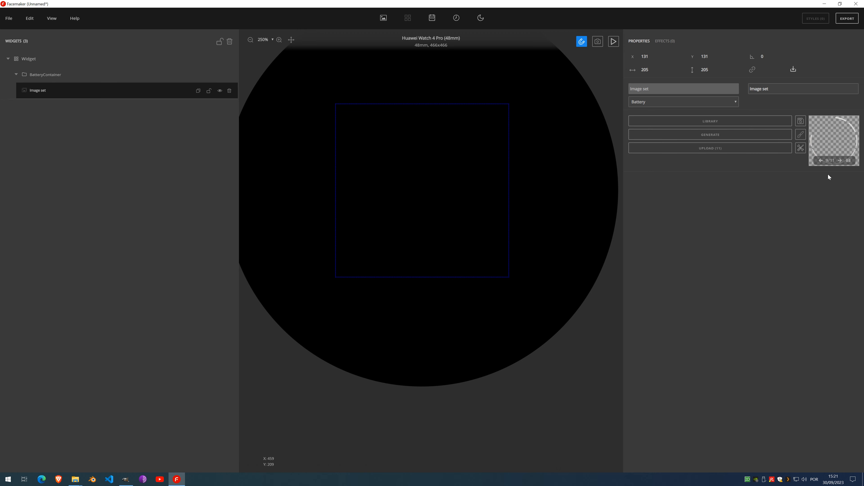
click(848, 161)
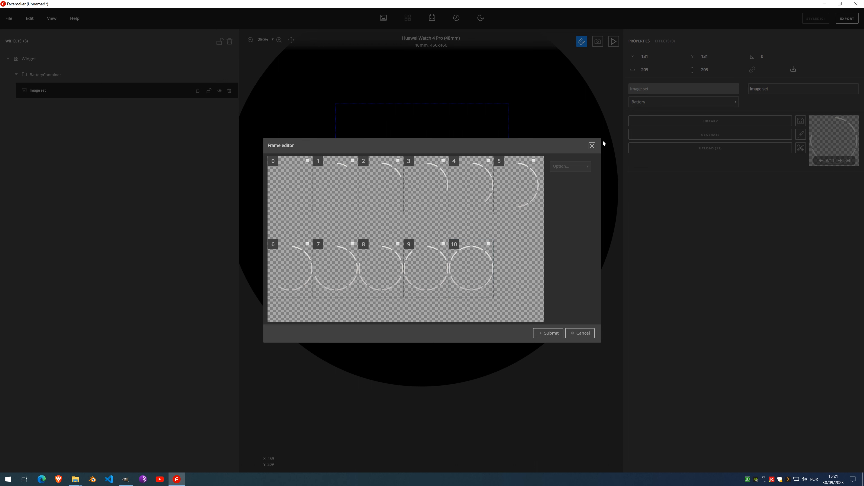
click(592, 146)
Review the PNG Quant switch and the quality settings in the Compression preferences, then close the preferences without saving
scroll(368, 168, down, 5)
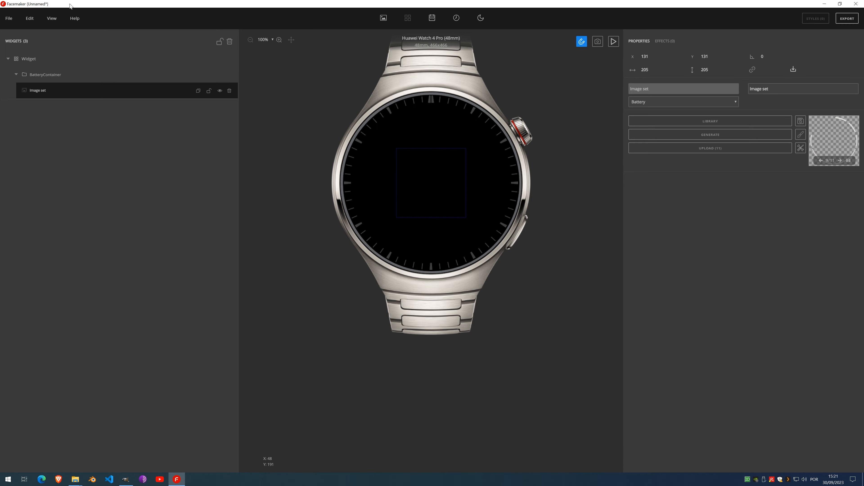
click(30, 18)
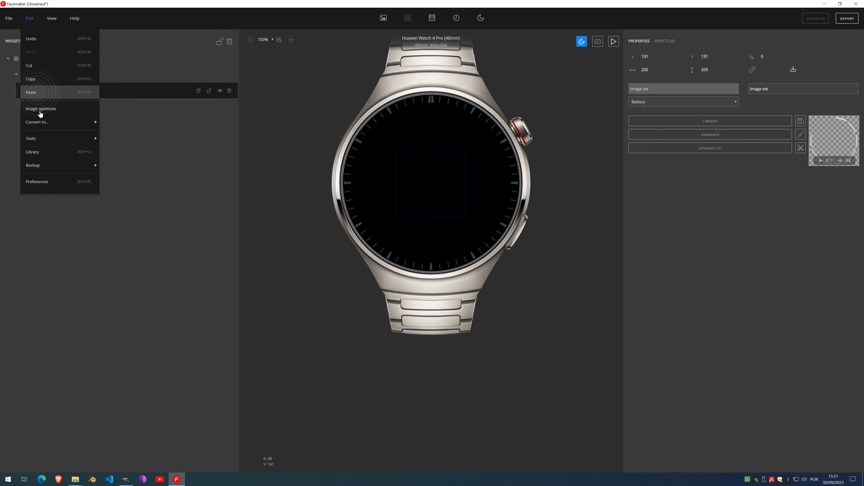
click(46, 186)
click(369, 36)
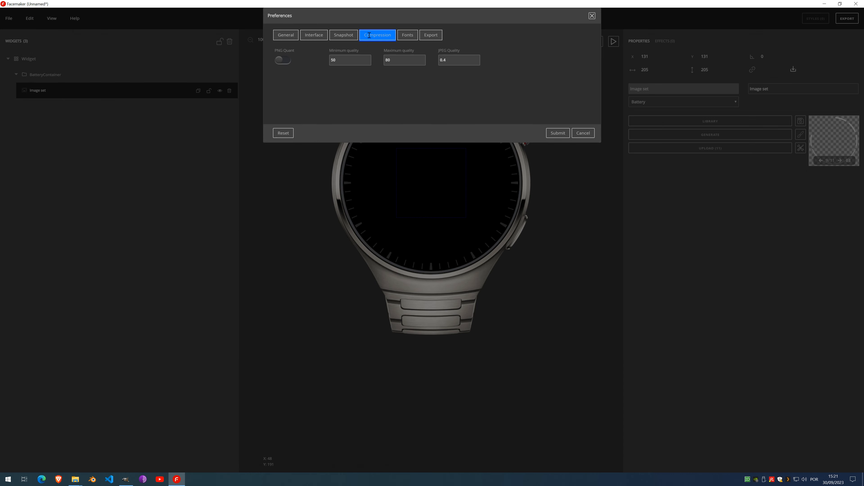
drag(368, 18, 364, 210)
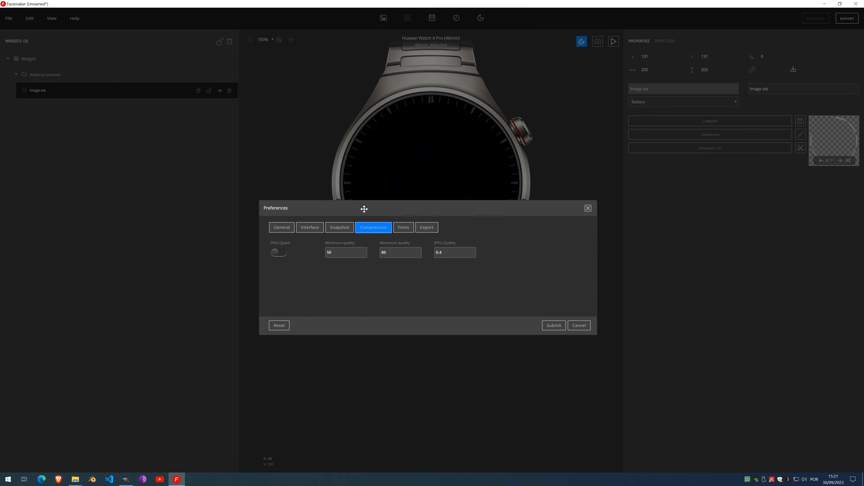
click(280, 253)
click(278, 253)
click(570, 324)
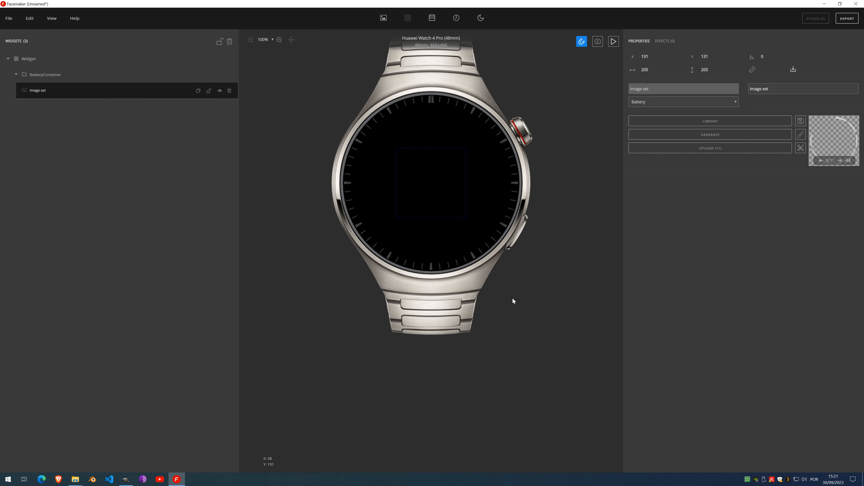
click(30, 18)
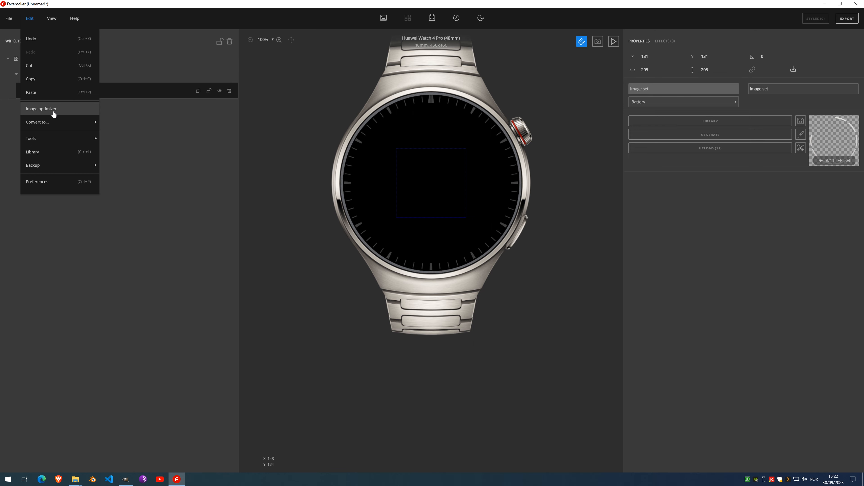
mouse_move(60, 120)
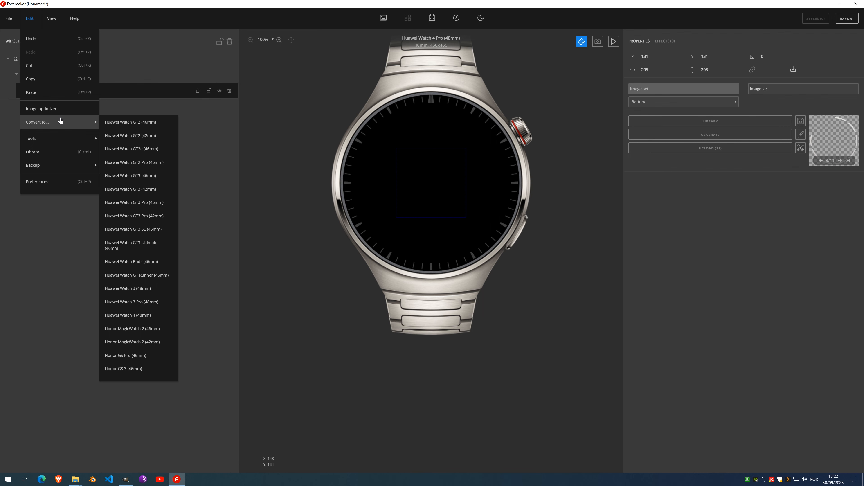
click(279, 183)
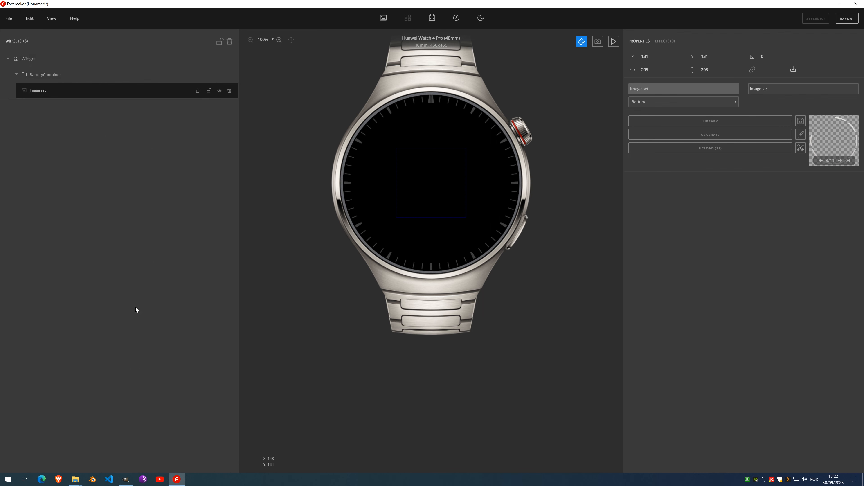
Switch to File Explorer to check the size of the exported TerminusGT3.hwt file, then return to Facemaker
mouse_move(75, 479)
click(449, 418)
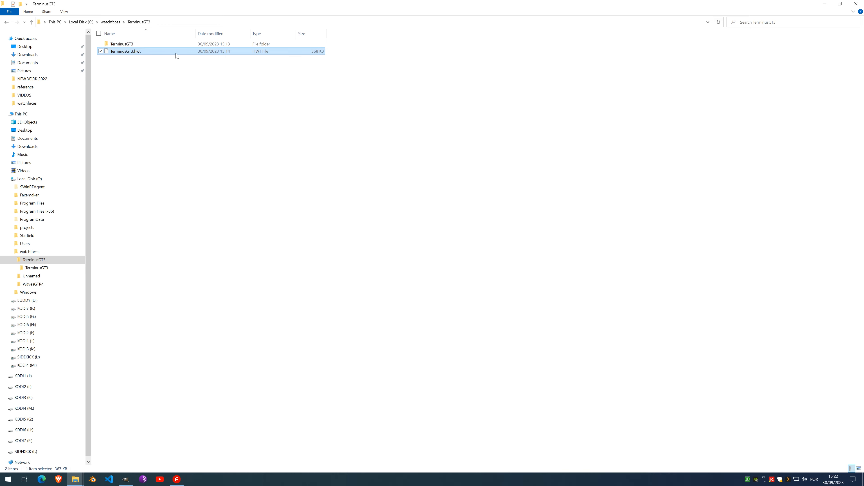
click(824, 4)
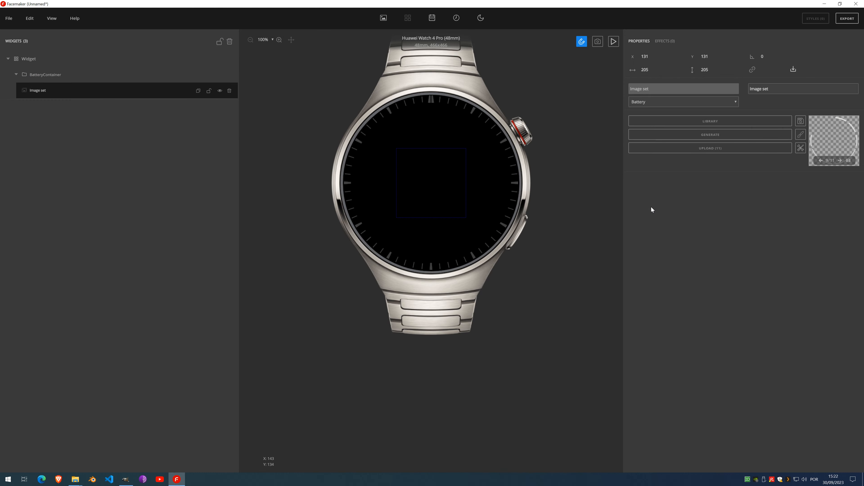